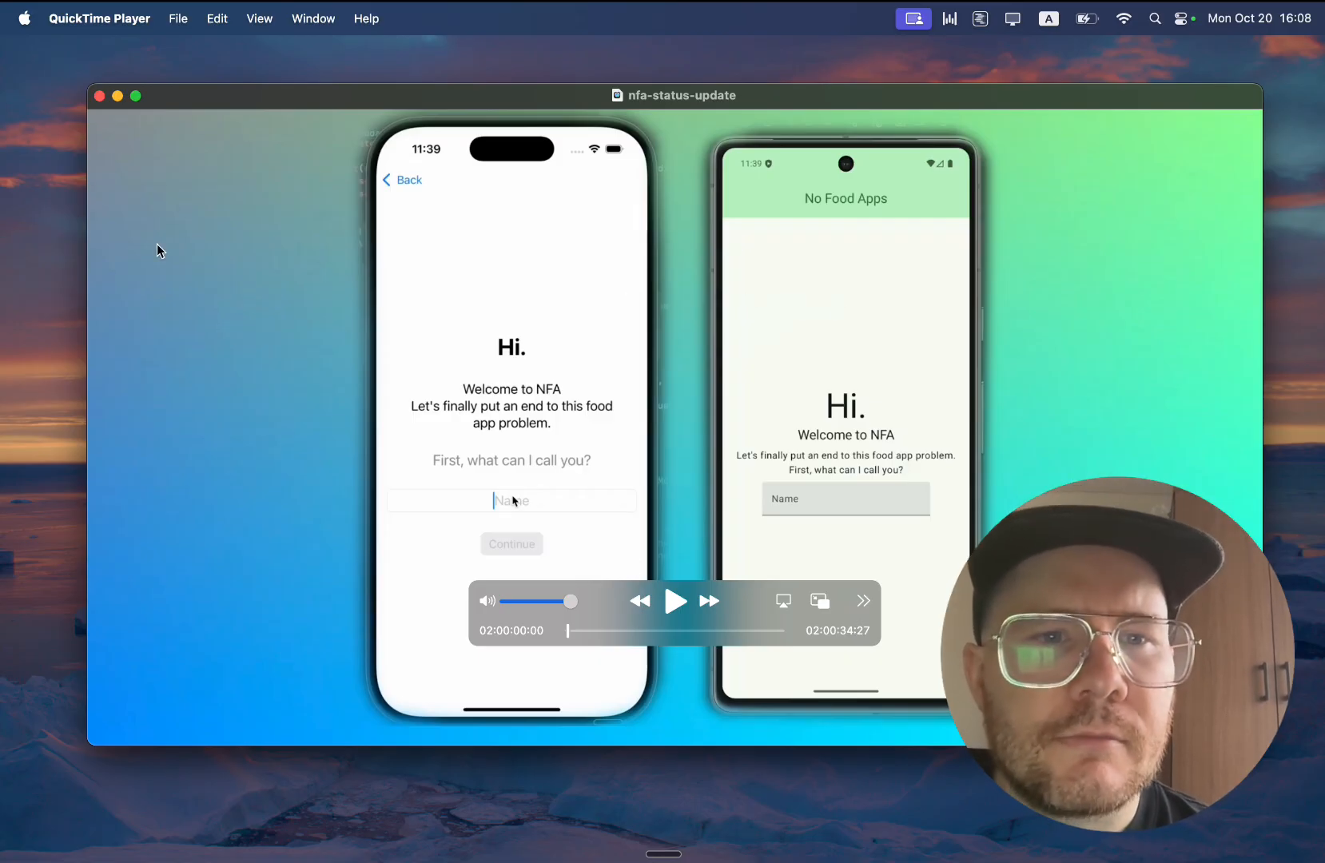
- Preview the opening seconds of the nfa-status-update video, pause it and close it
click(681, 609)
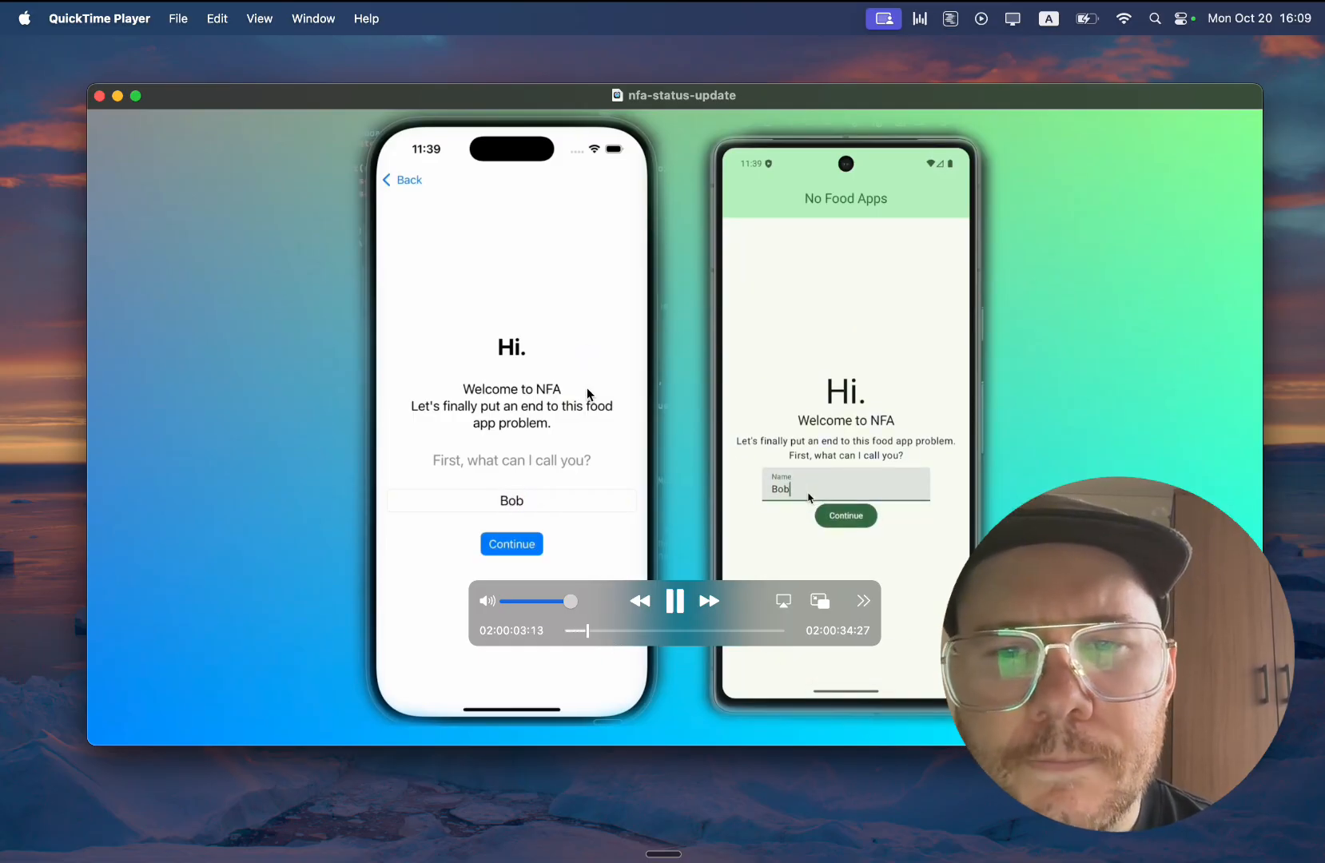
click(677, 603)
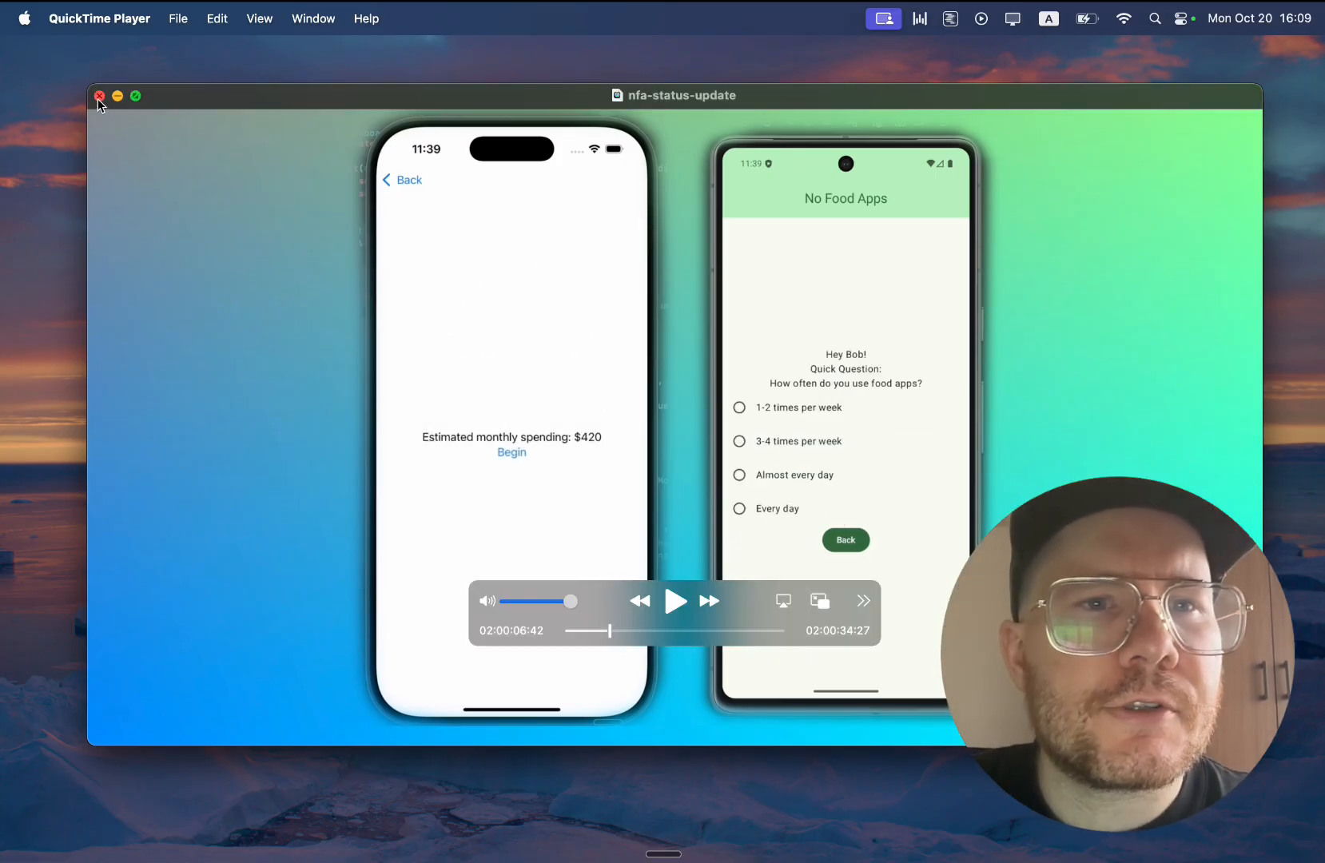
click(99, 96)
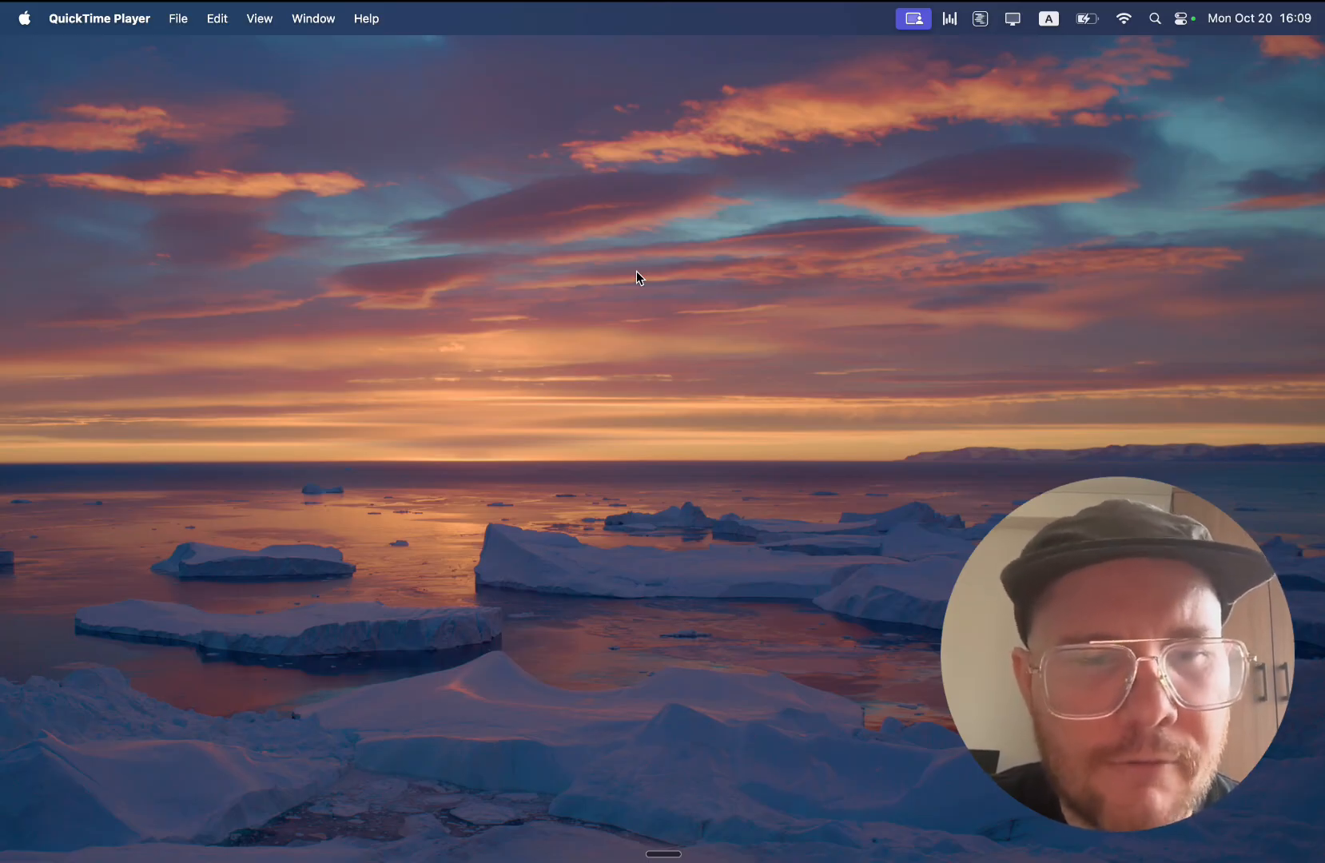
- Examine the macOS screen recording tool's selected-portion mode and its save, timer, microphone and mouse-click options, then dismiss it
key(super+shift+5)
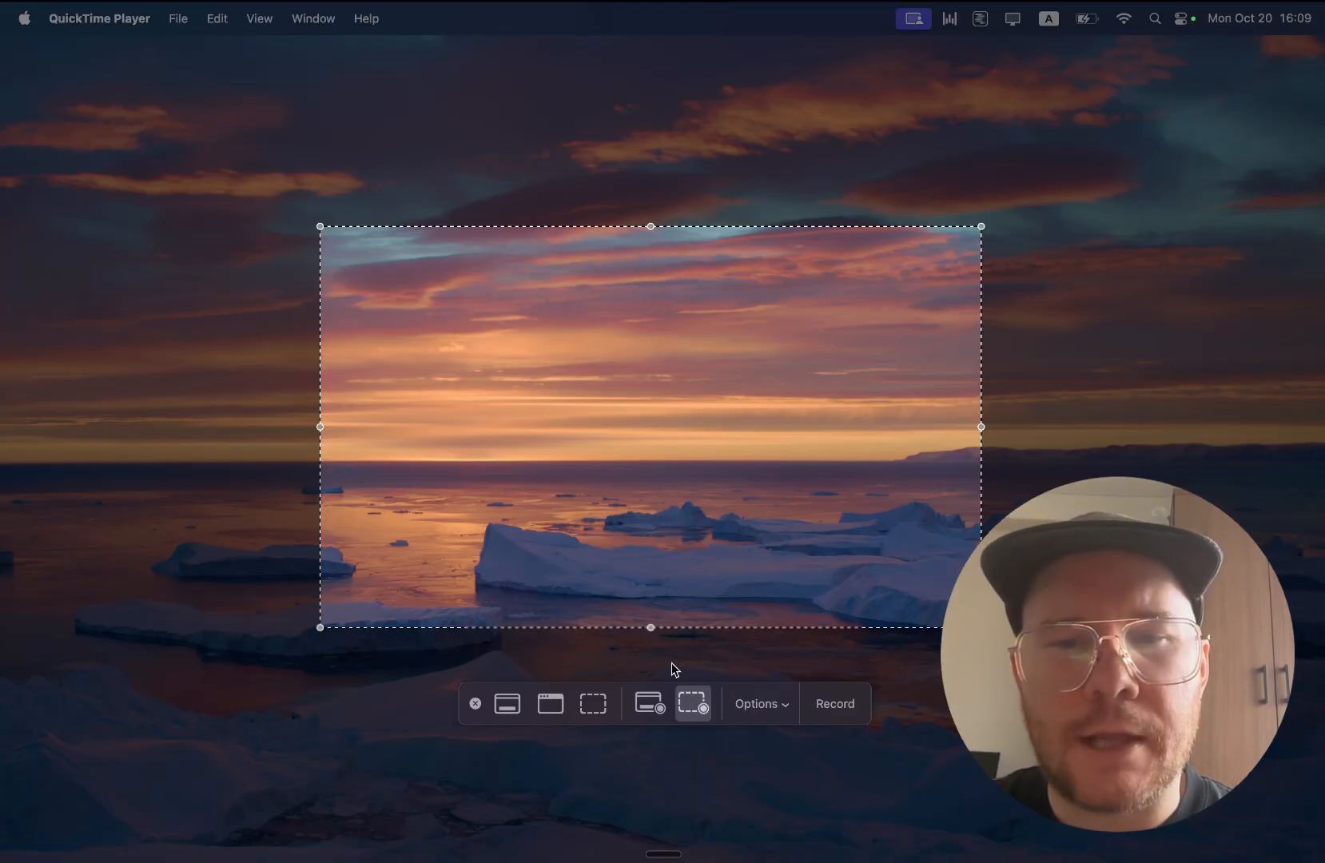
click(766, 705)
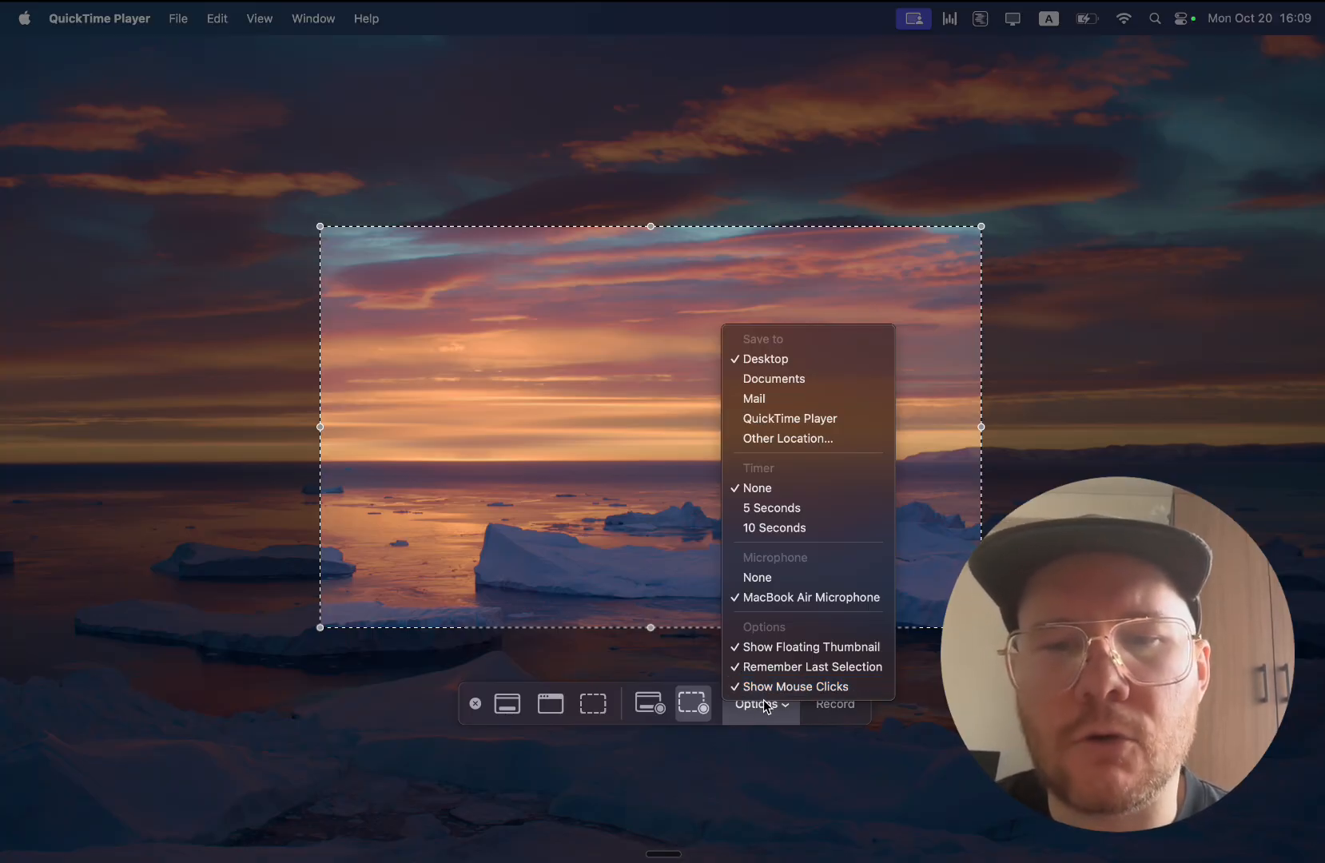
click(766, 705)
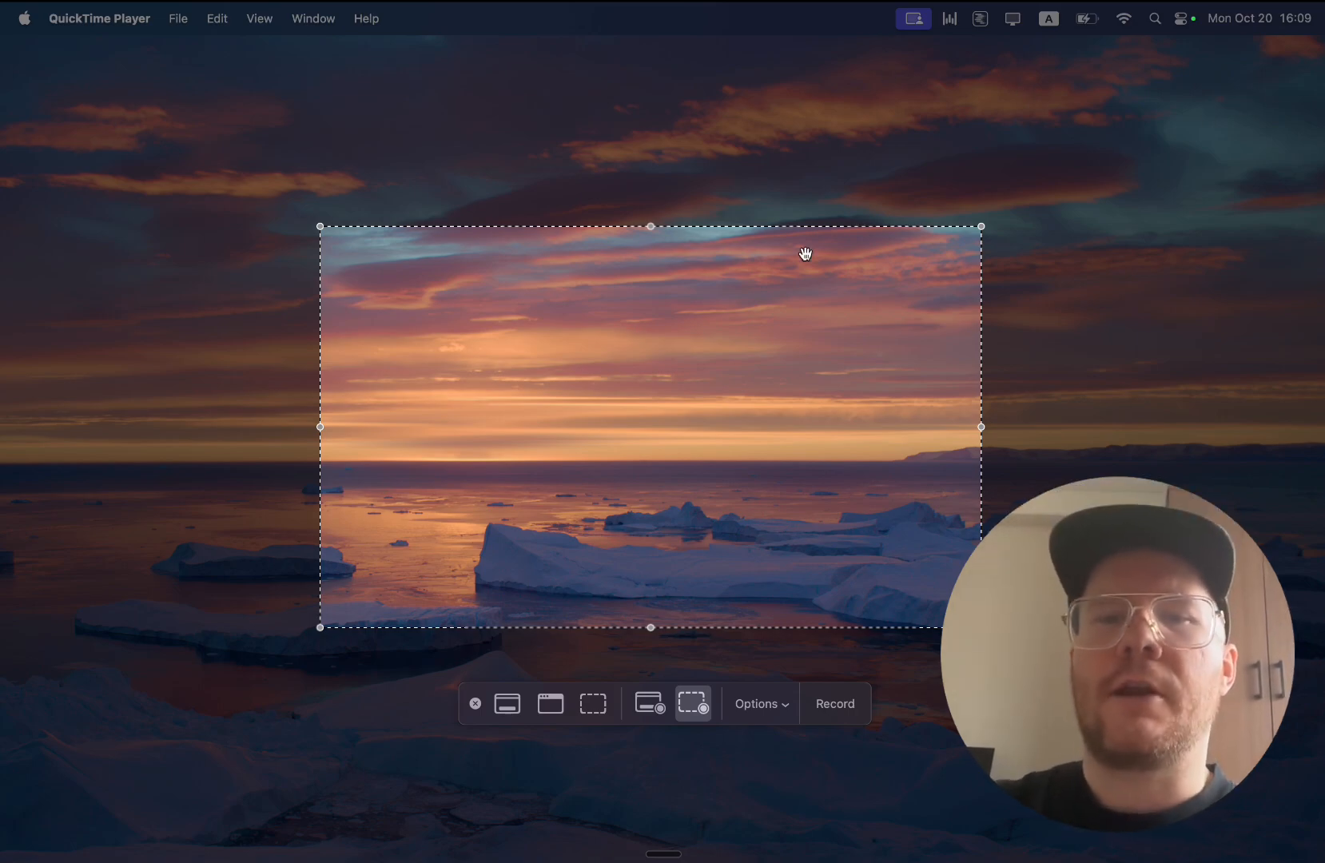
click(475, 704)
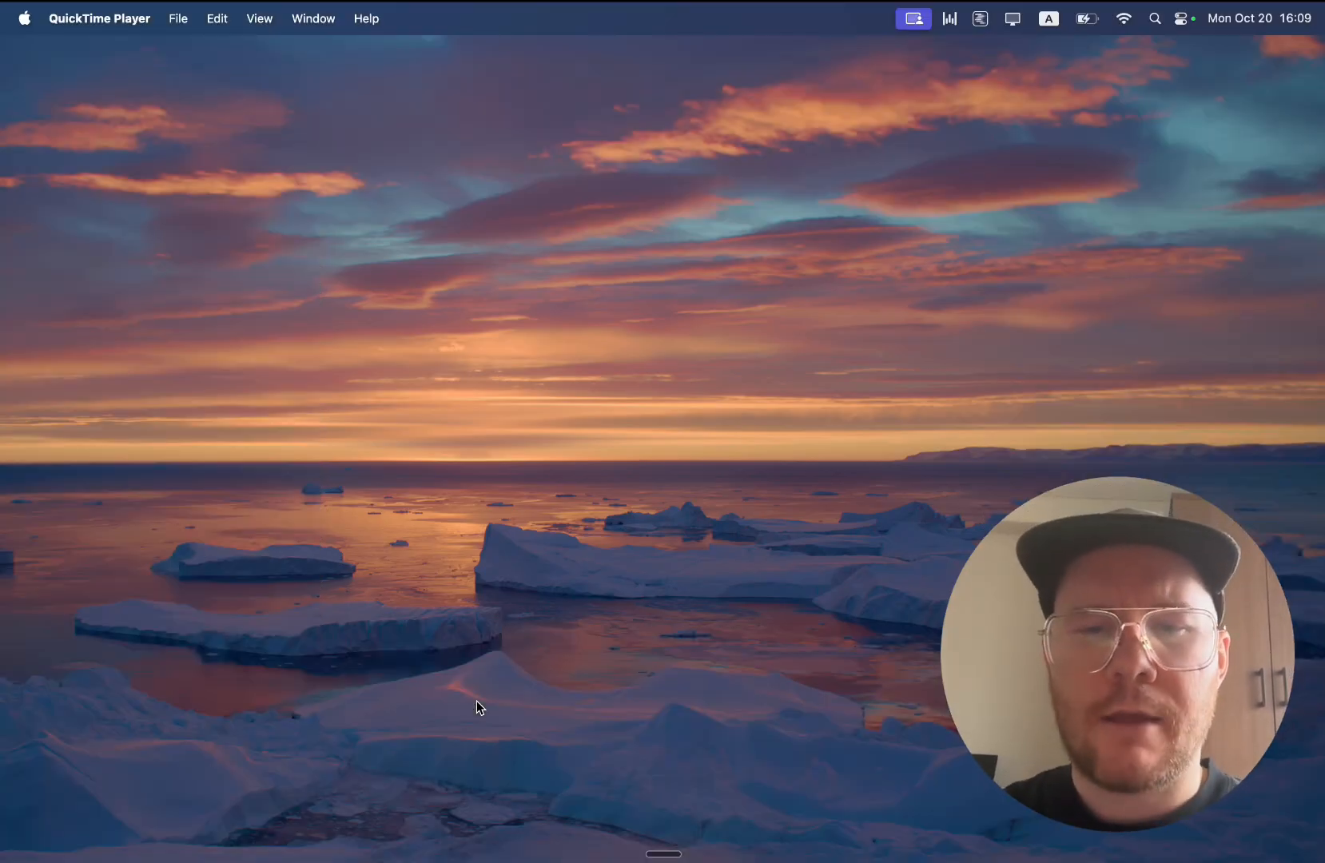
- Launch DaVinci Resolve and create a new project named screen-studio-clone-1
mouse_move(510, 828)
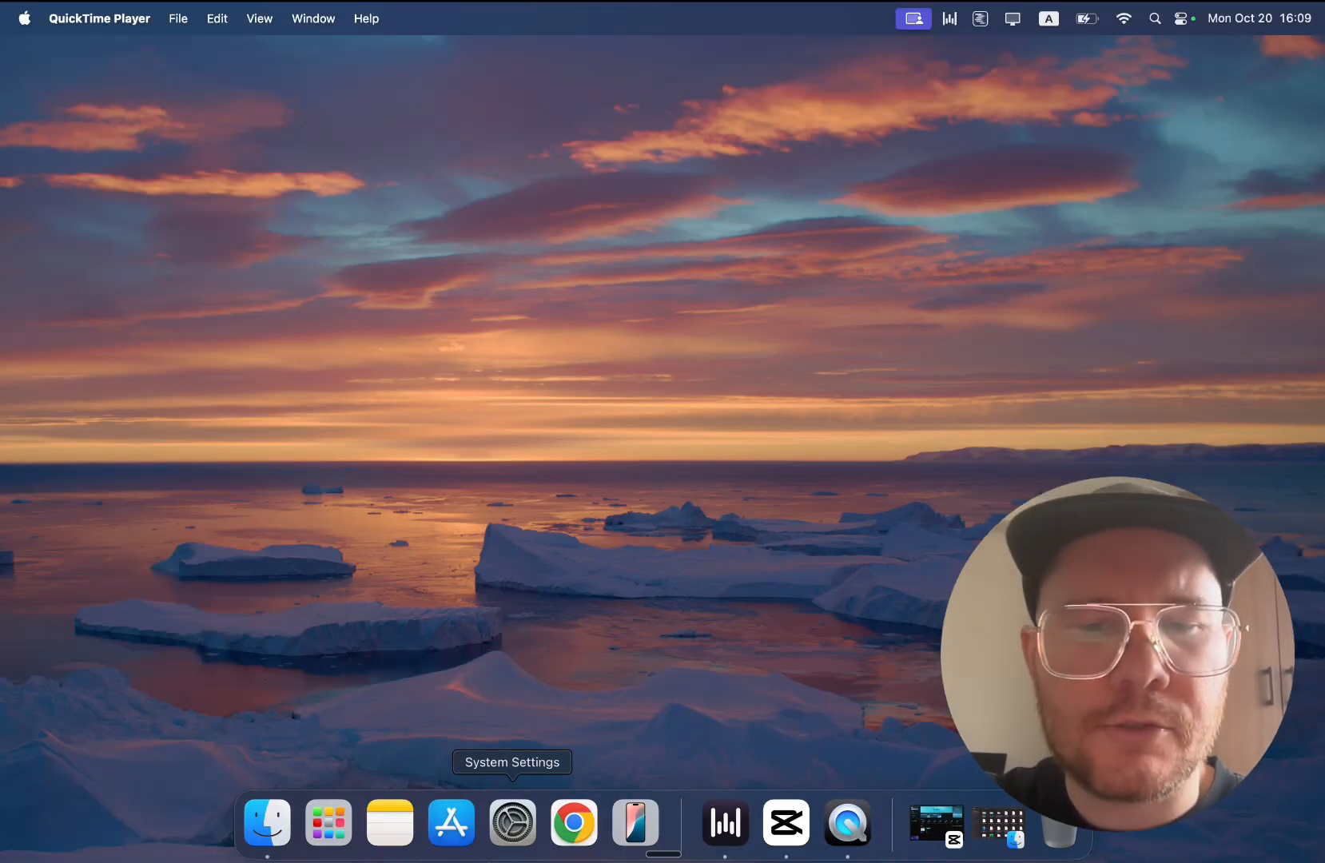
click(312, 830)
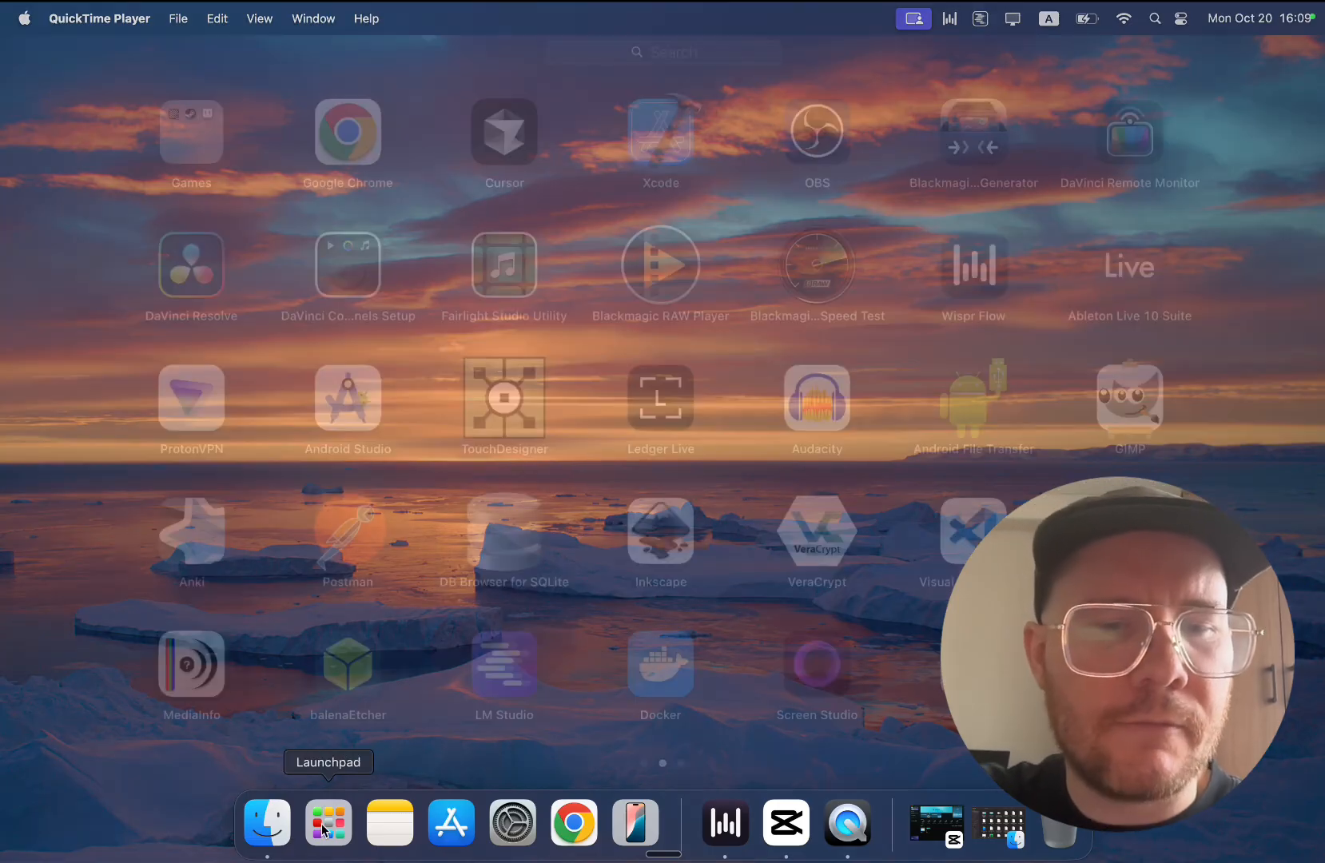
click(192, 346)
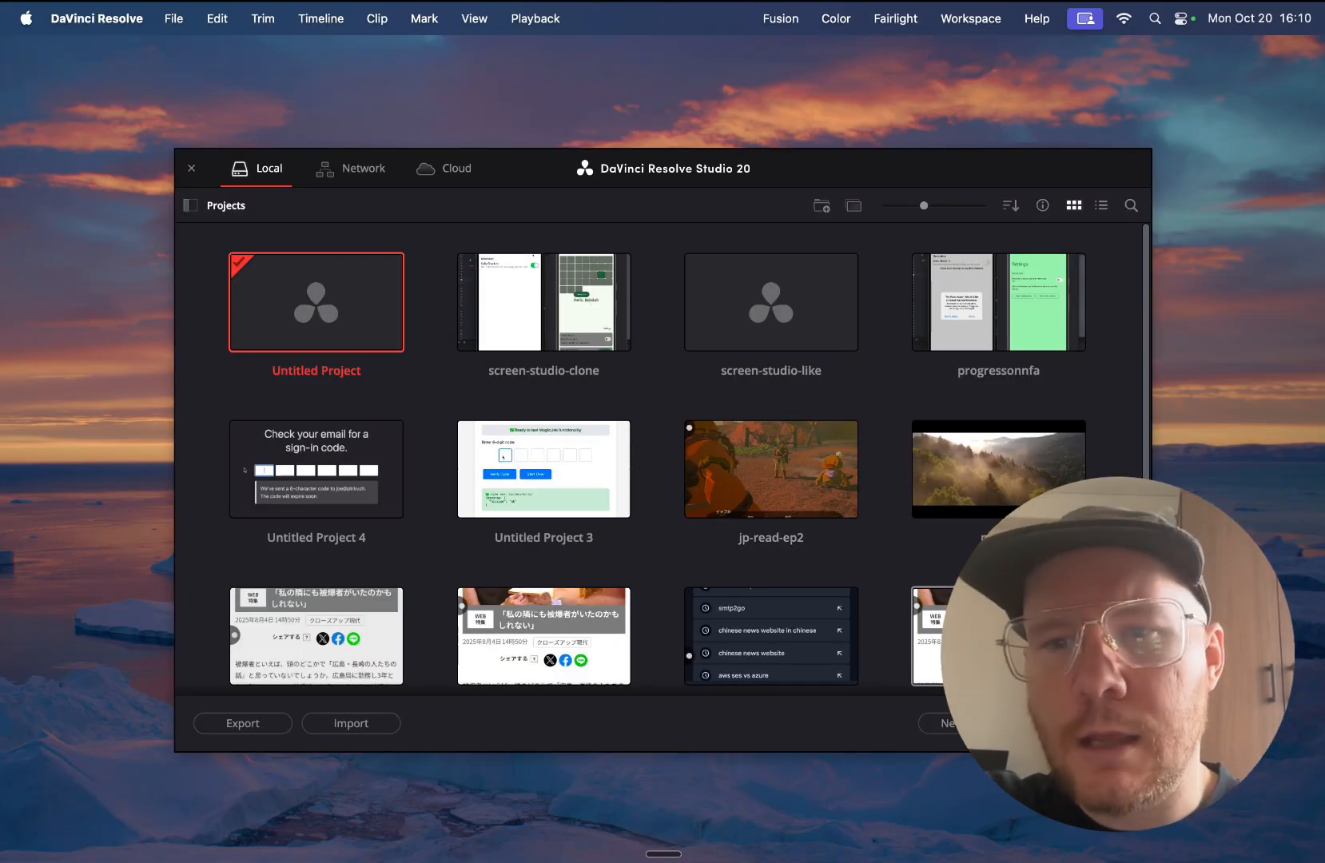
click(934, 724)
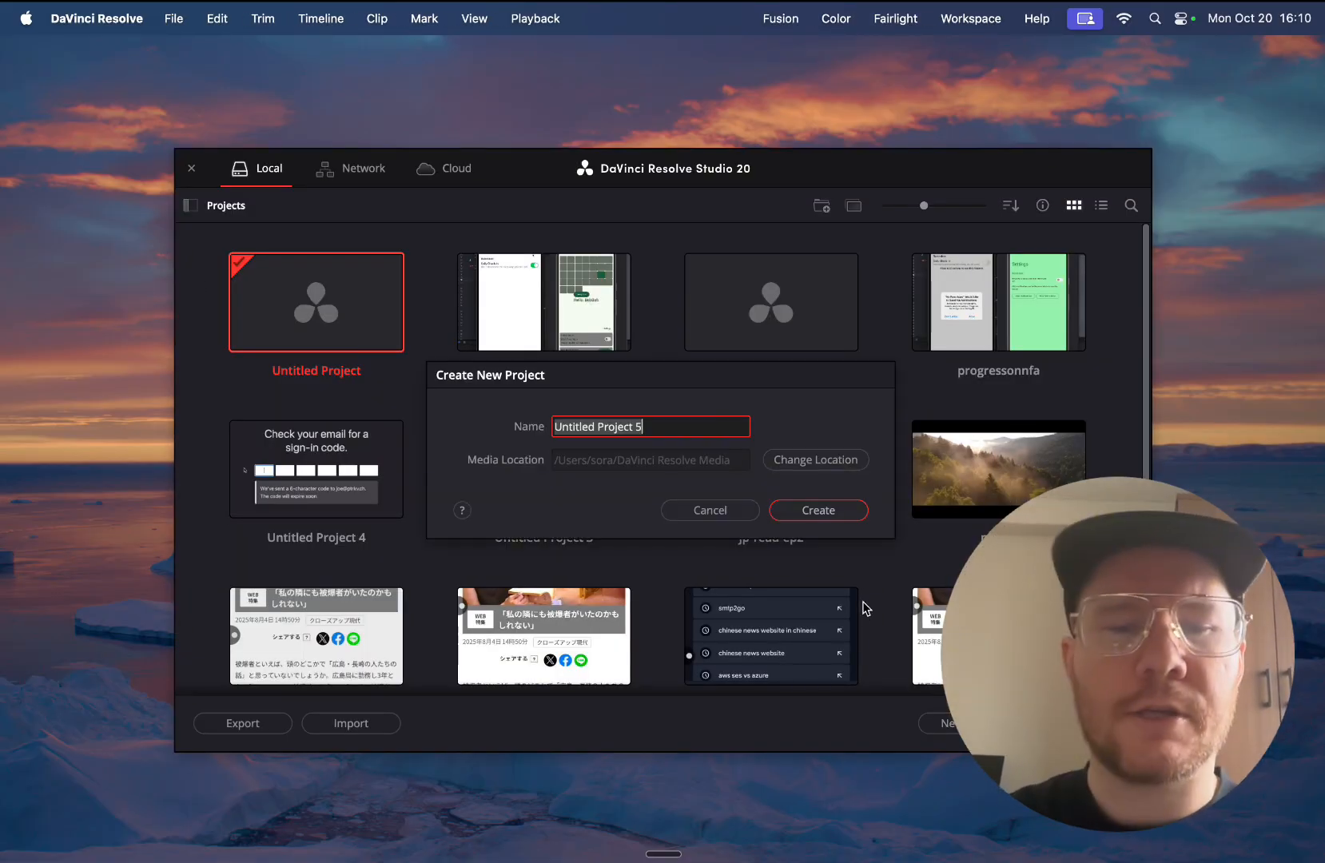
key(BackSpace)
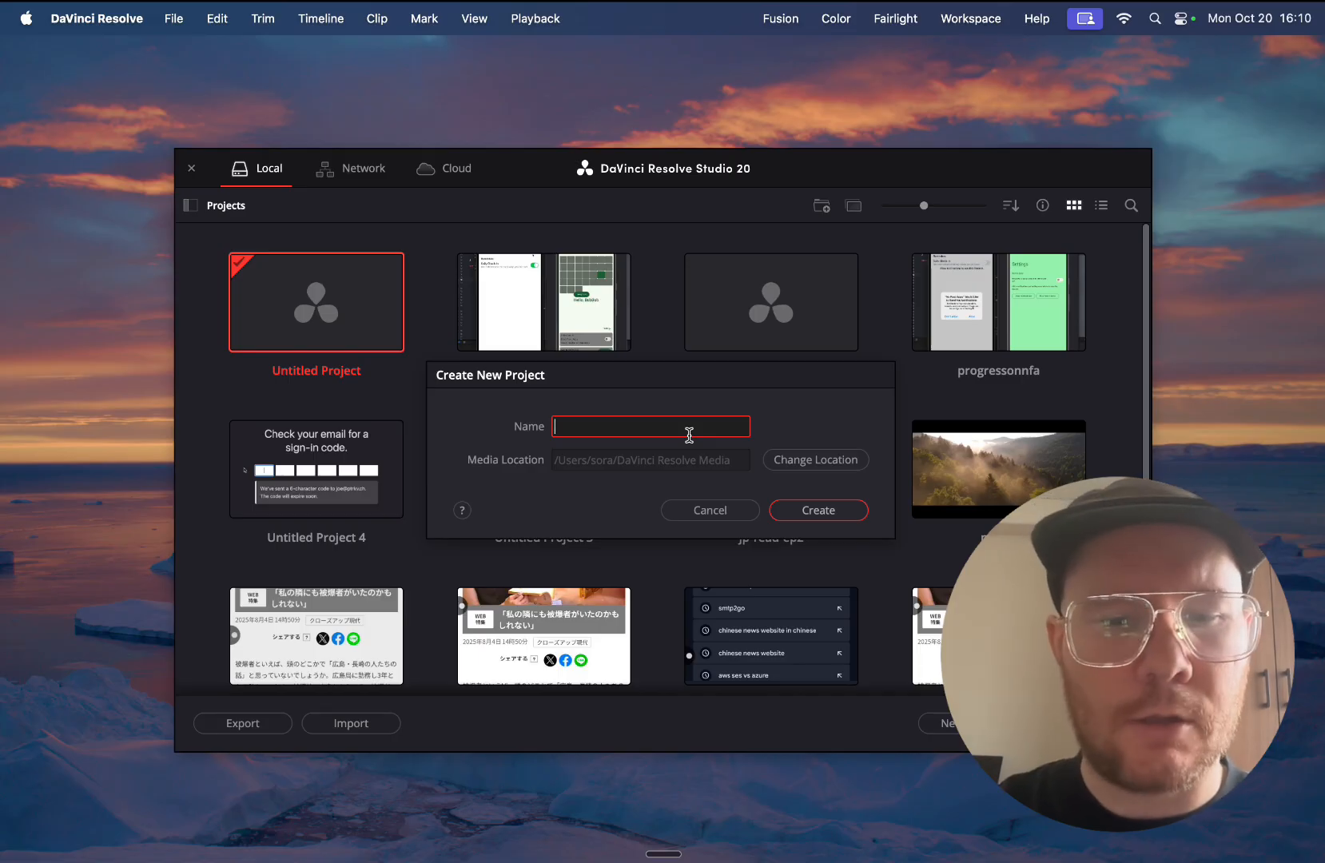
text(screen-studio-clone-1)
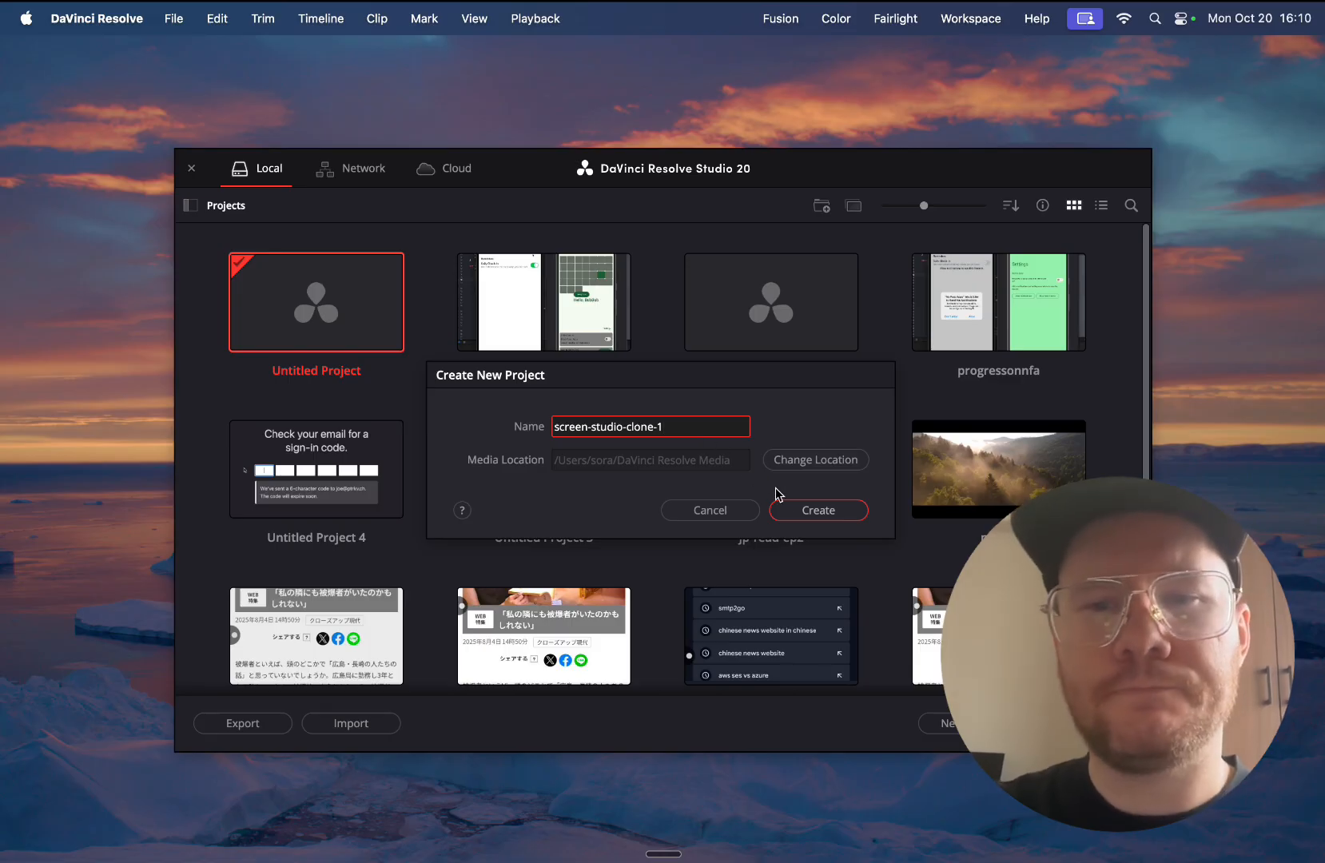
click(812, 509)
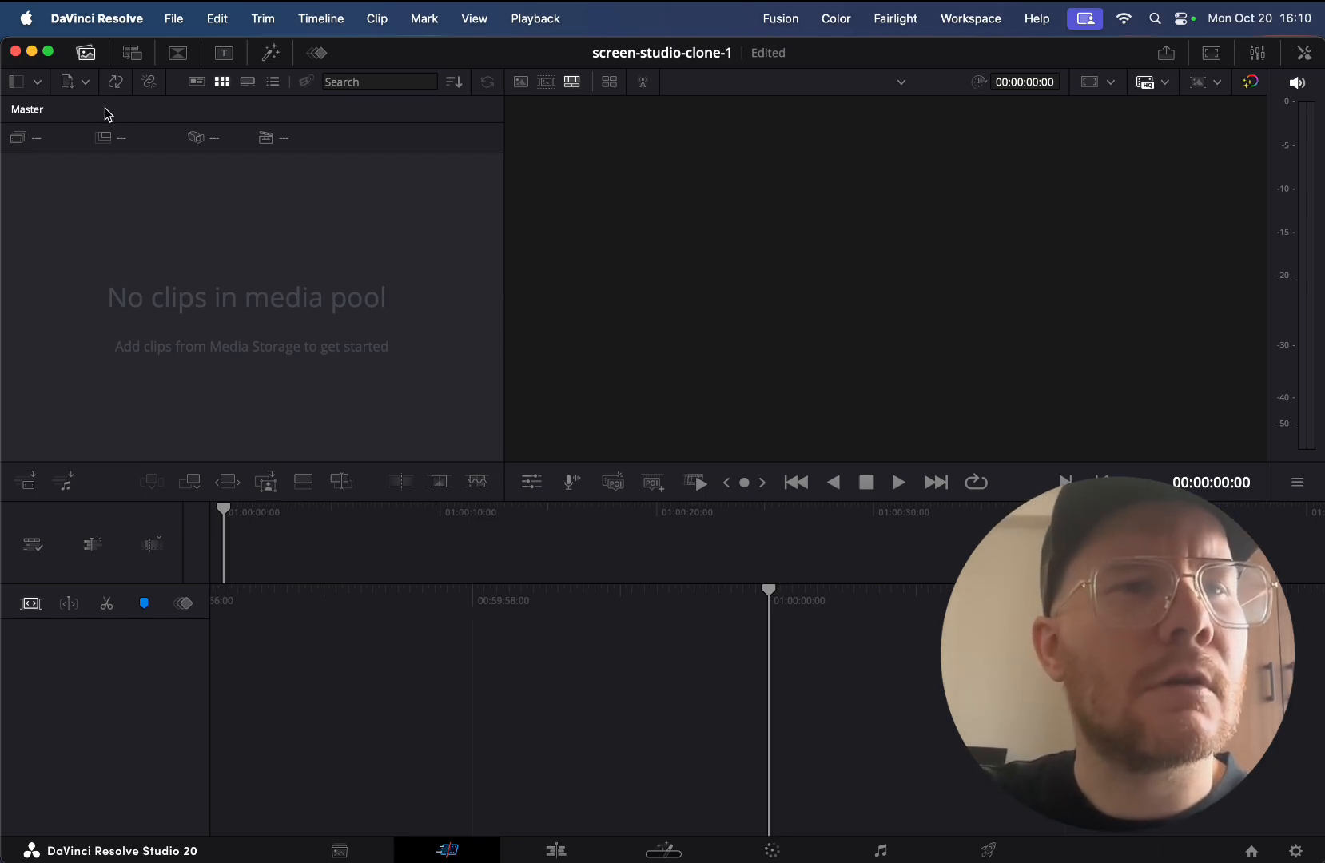
- Import Screen Recording 2025-10-20 at 15.43.16 from Downloads into the media pool and change the project frame rate to match
click(71, 85)
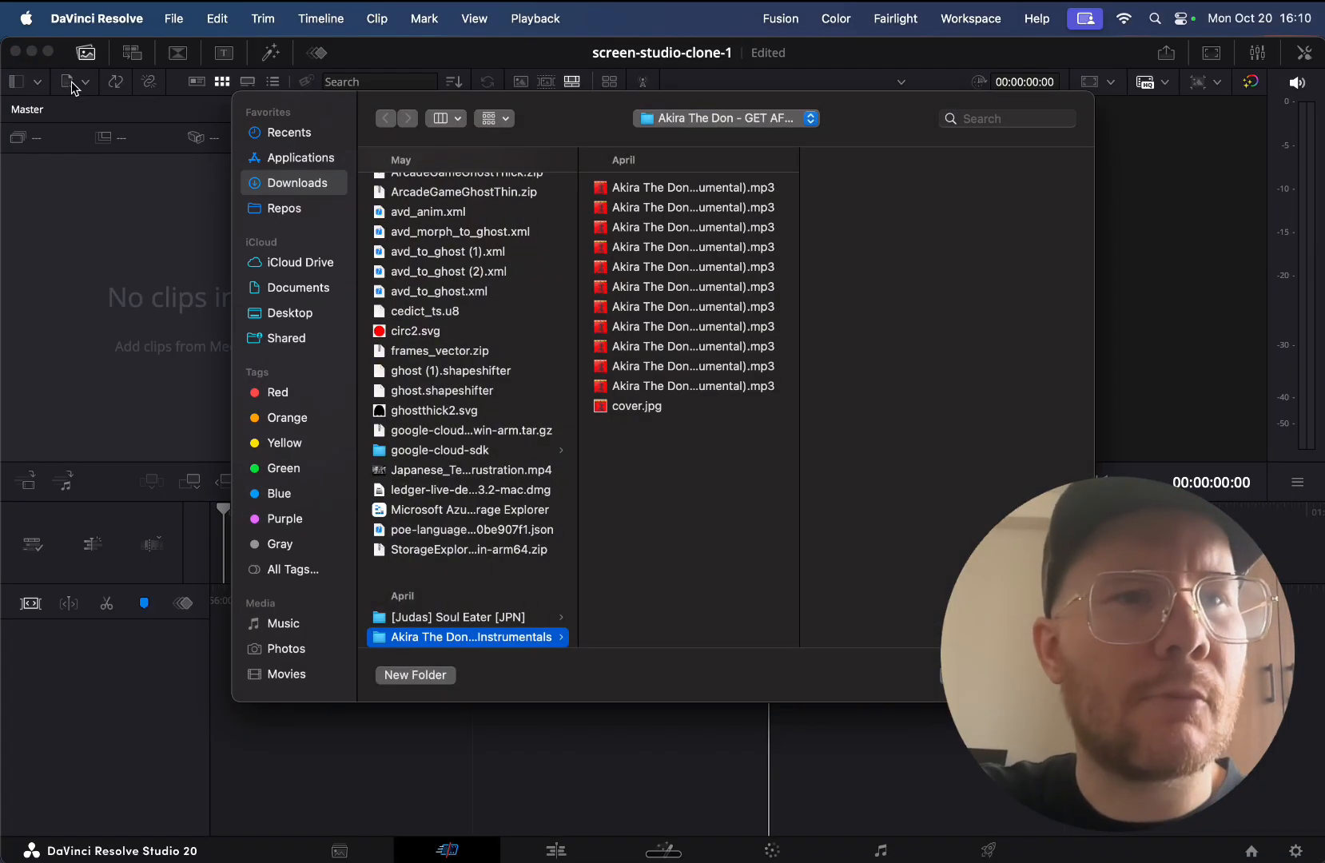
click(289, 183)
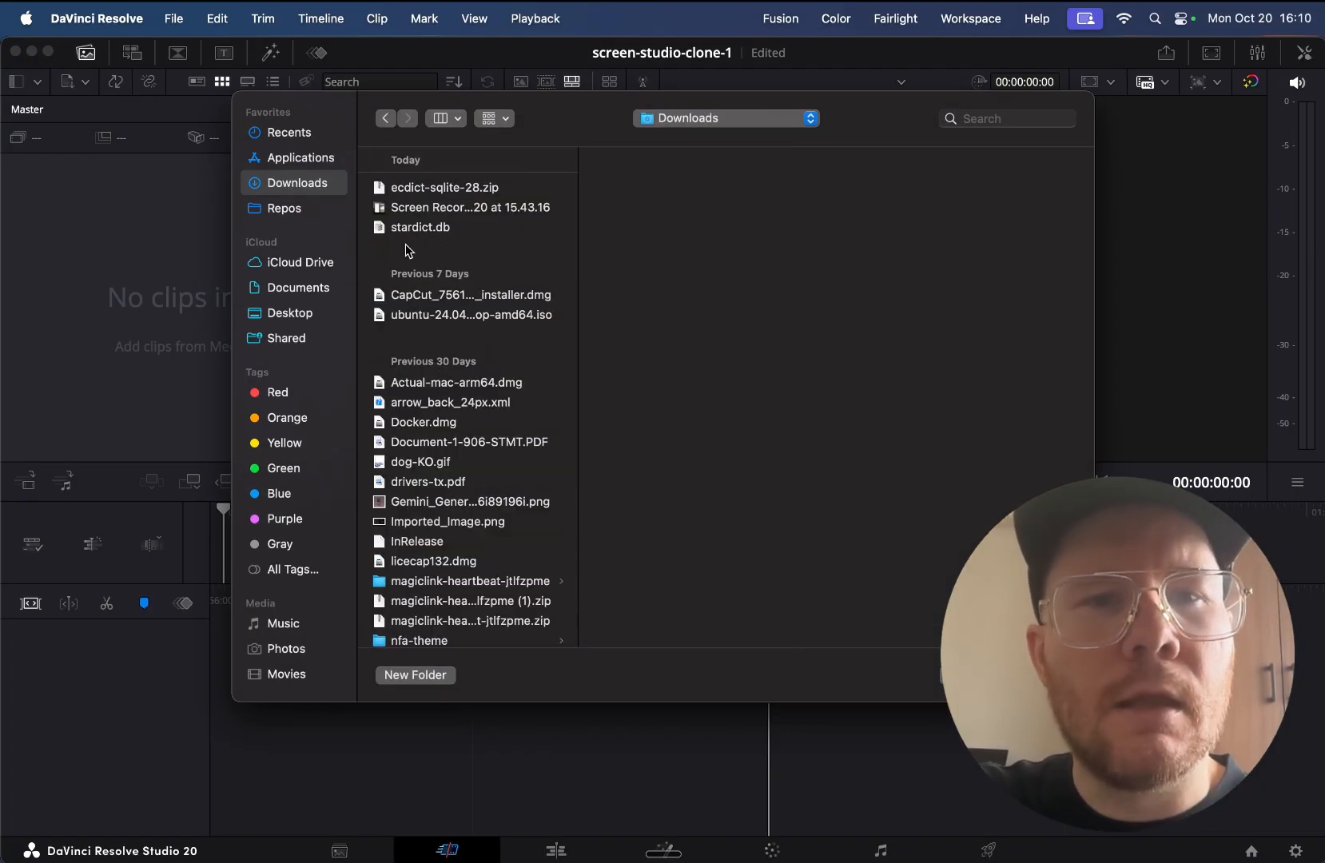
click(429, 210)
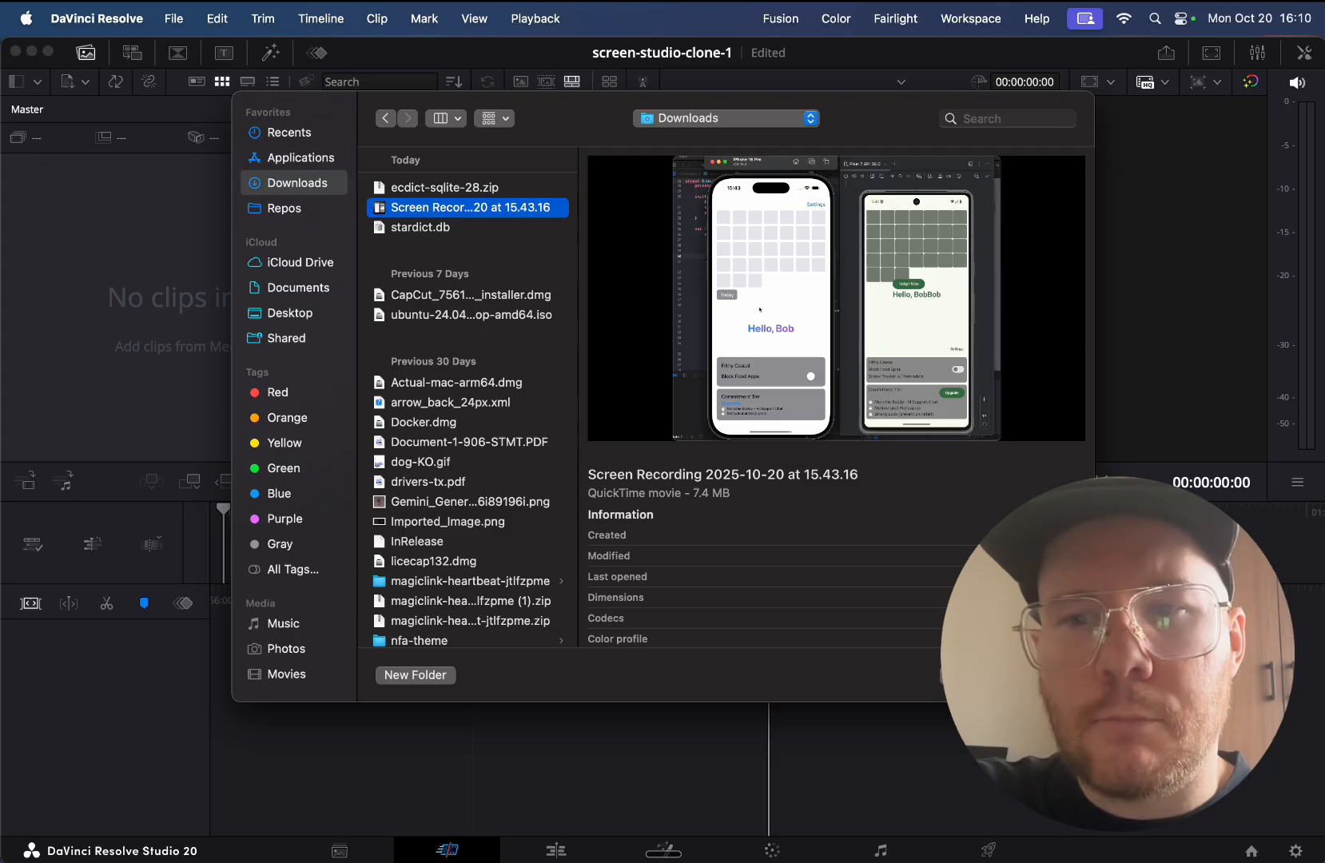
click(1046, 676)
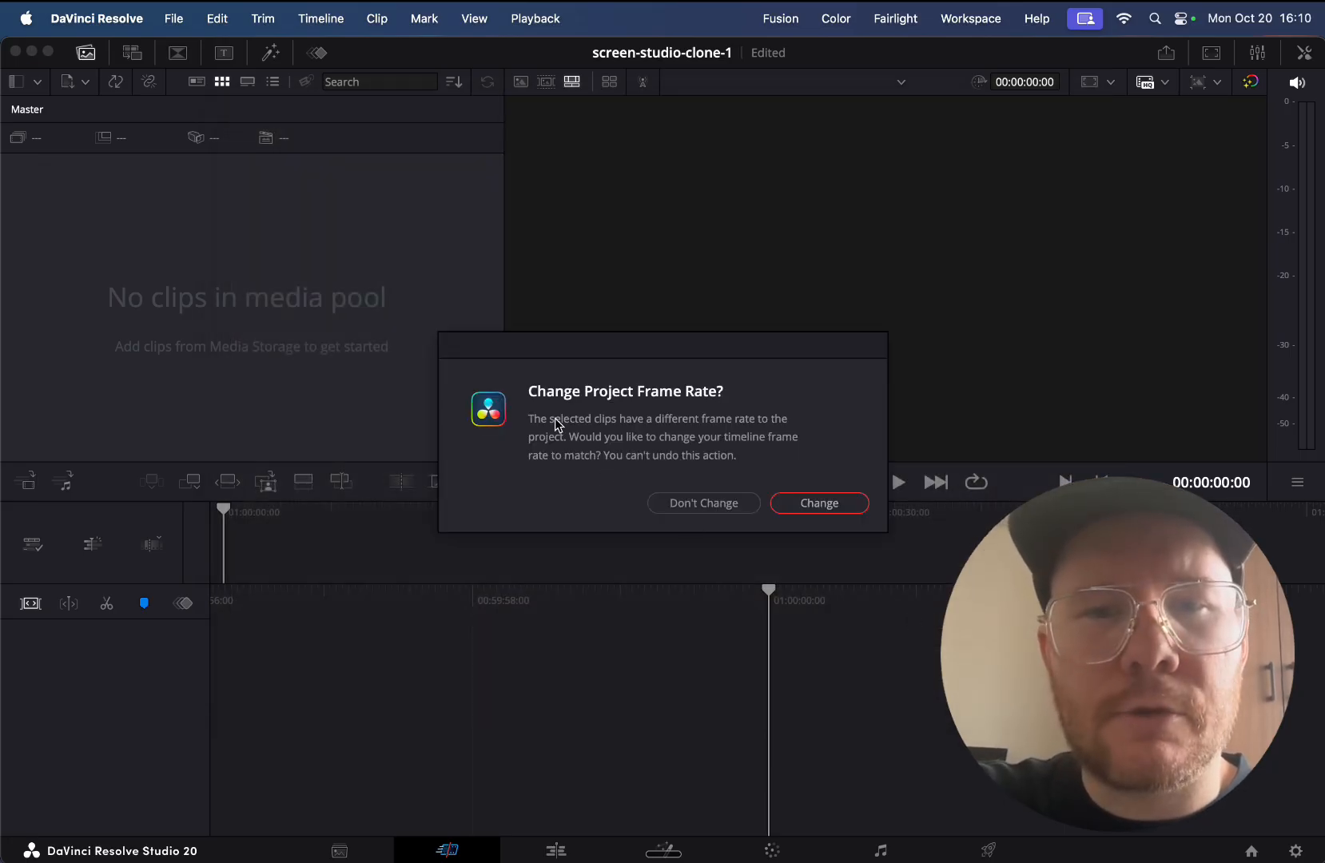
click(830, 506)
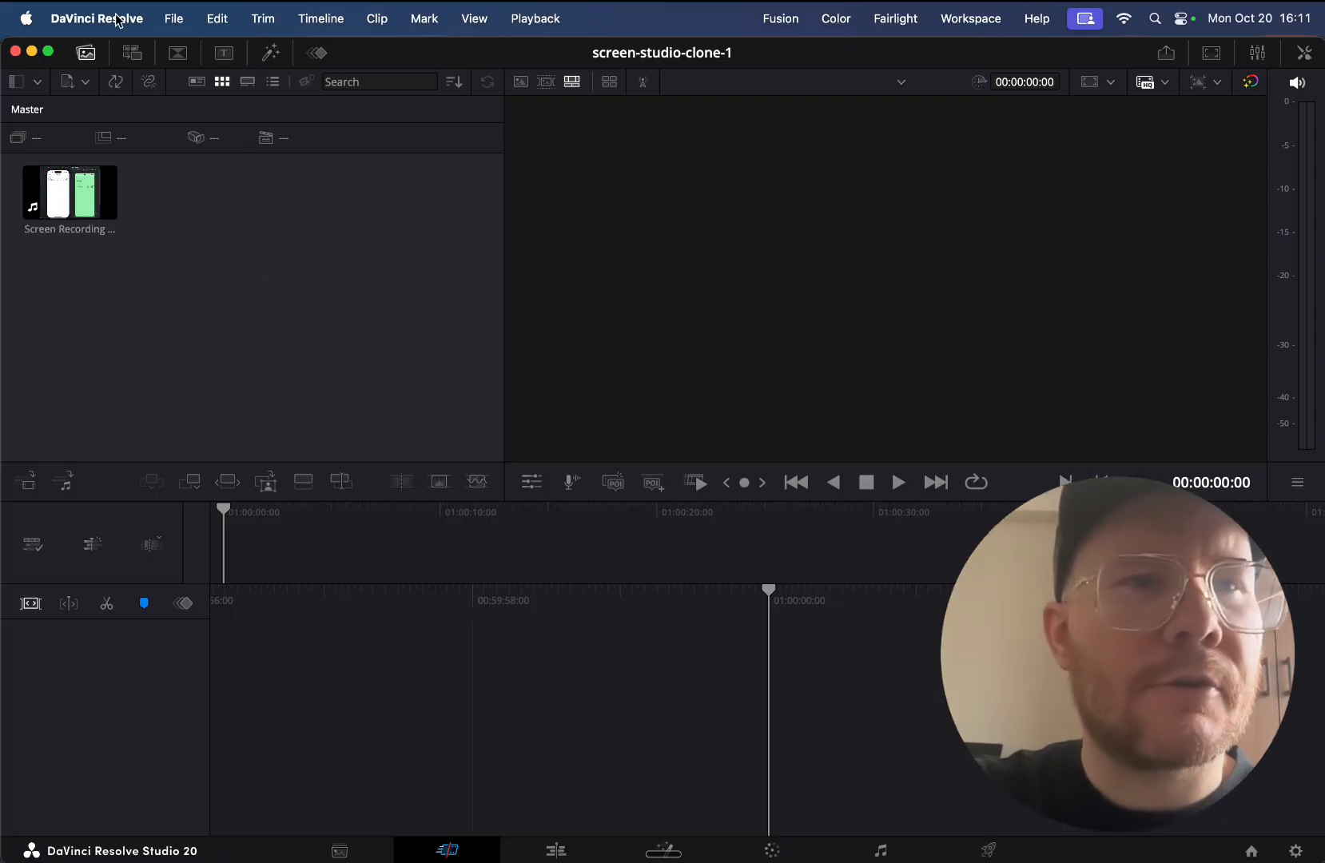
- Check the timeline resolution and frame rate in the project settings, leaving them as they are
click(172, 18)
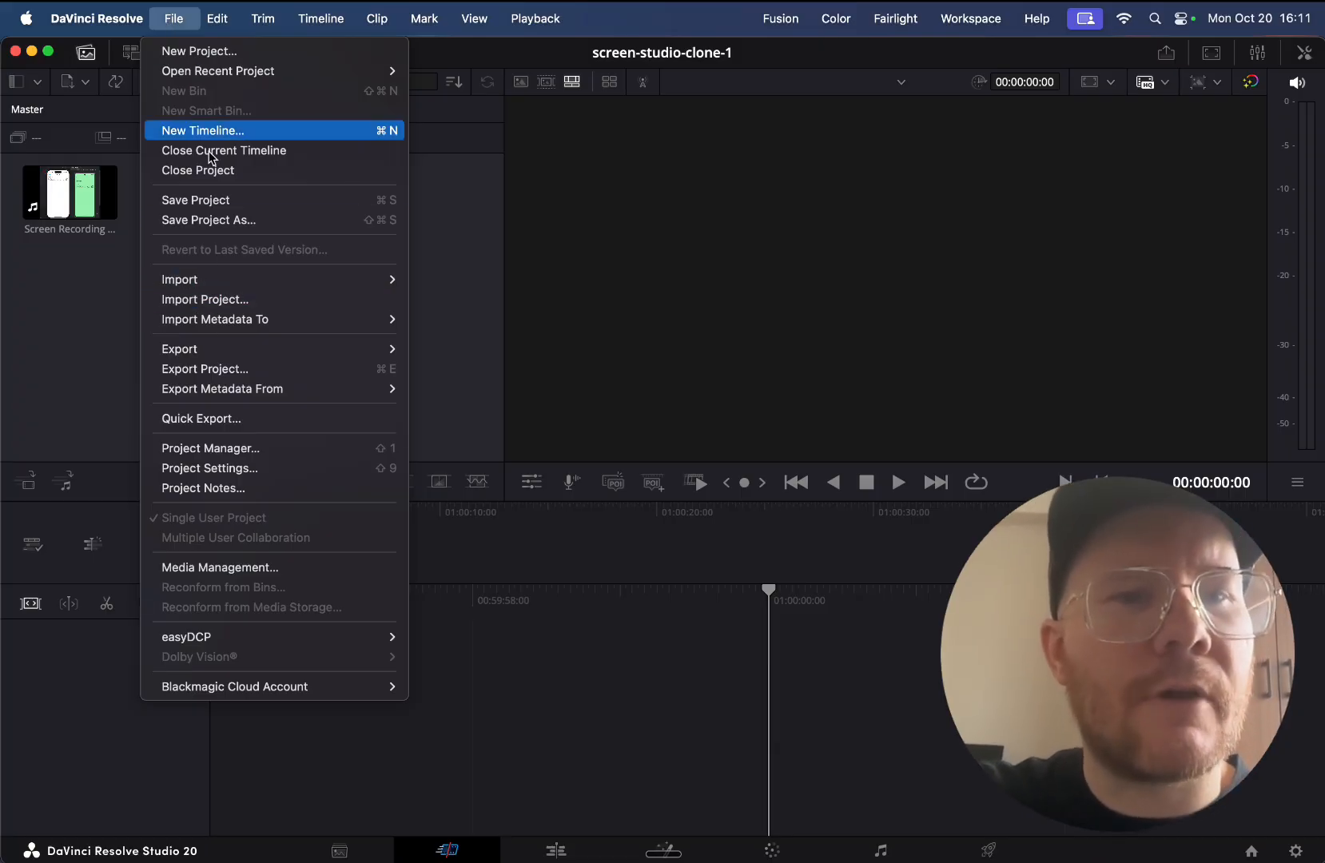
click(220, 469)
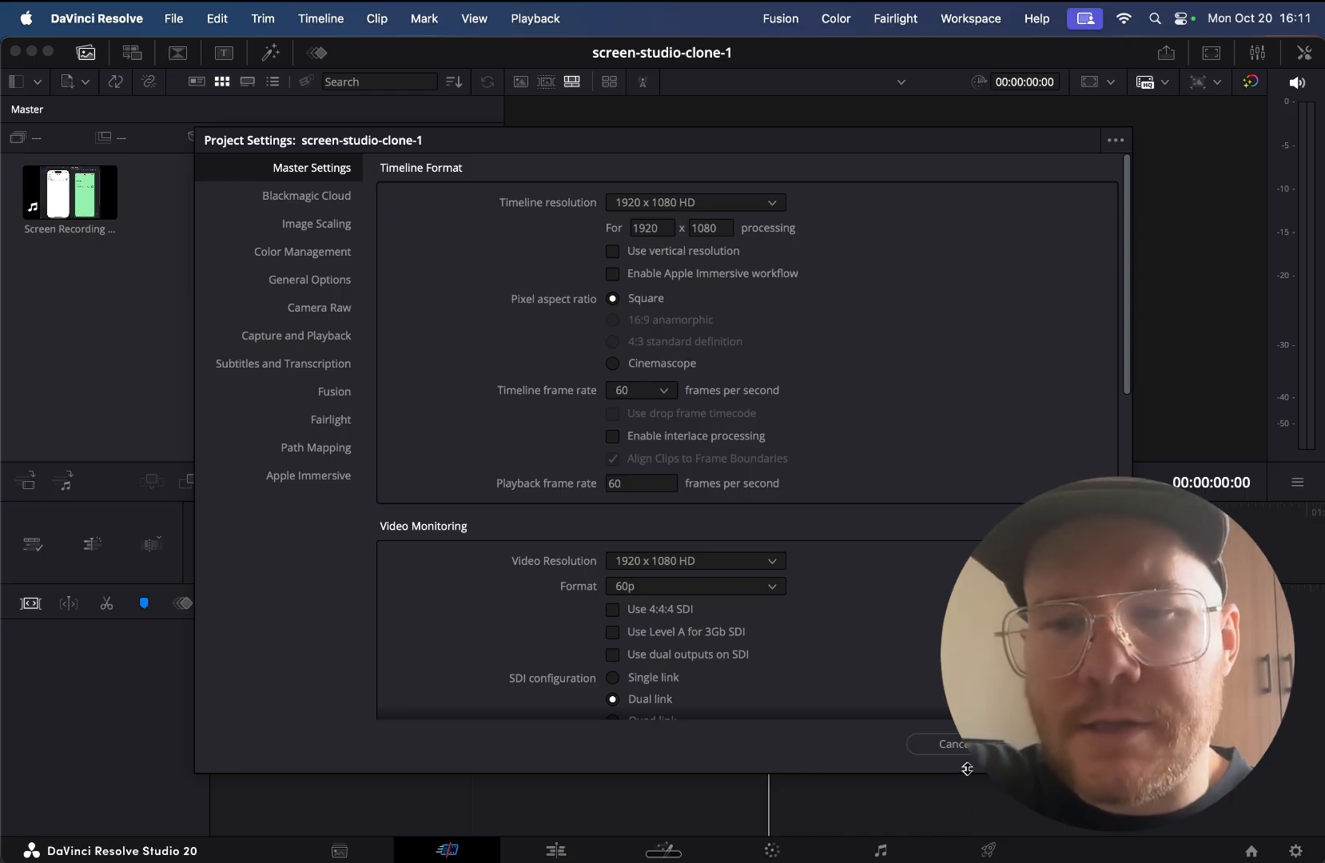
click(929, 743)
- Place the imported screen recording on a new timeline and play back its first few seconds
drag(65, 196, 466, 561)
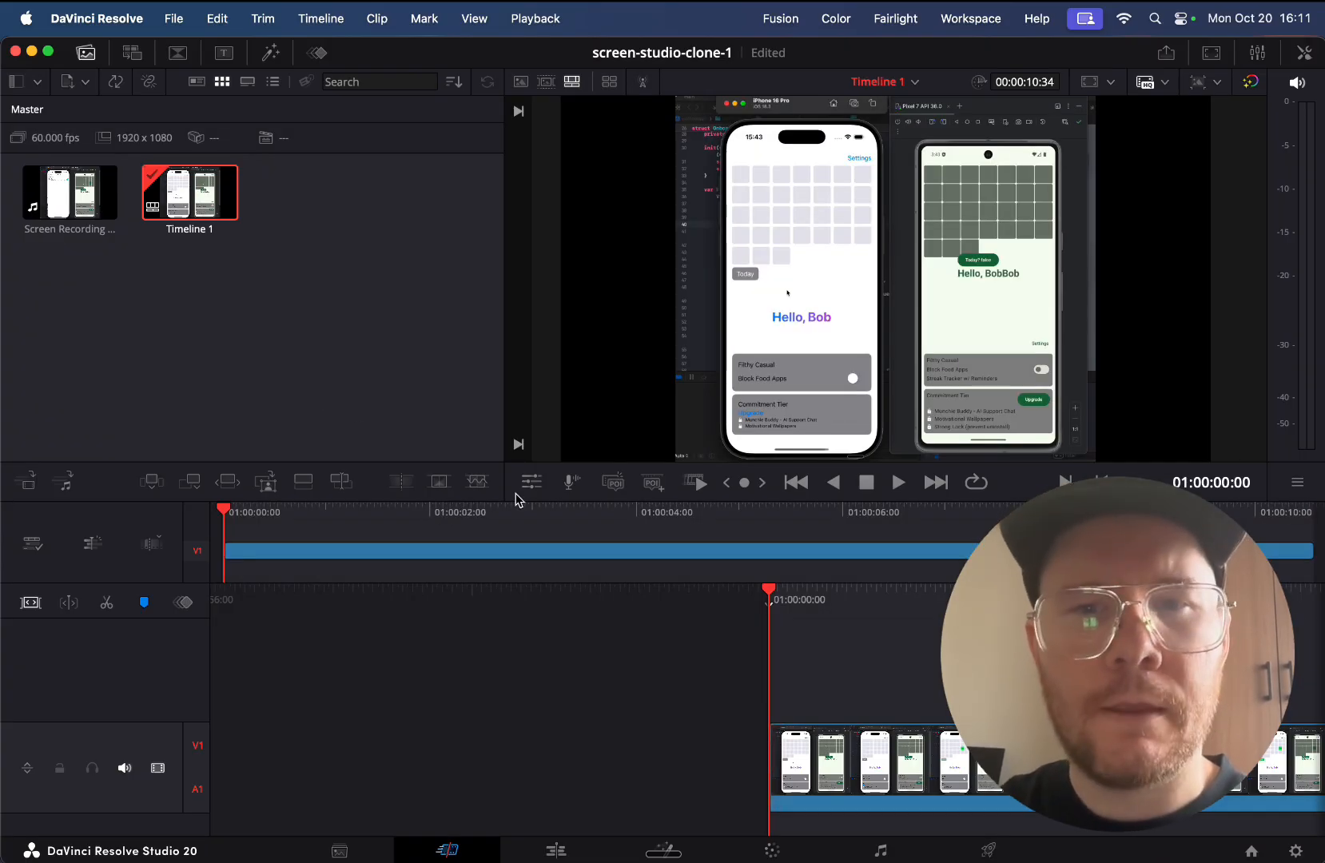
click(899, 482)
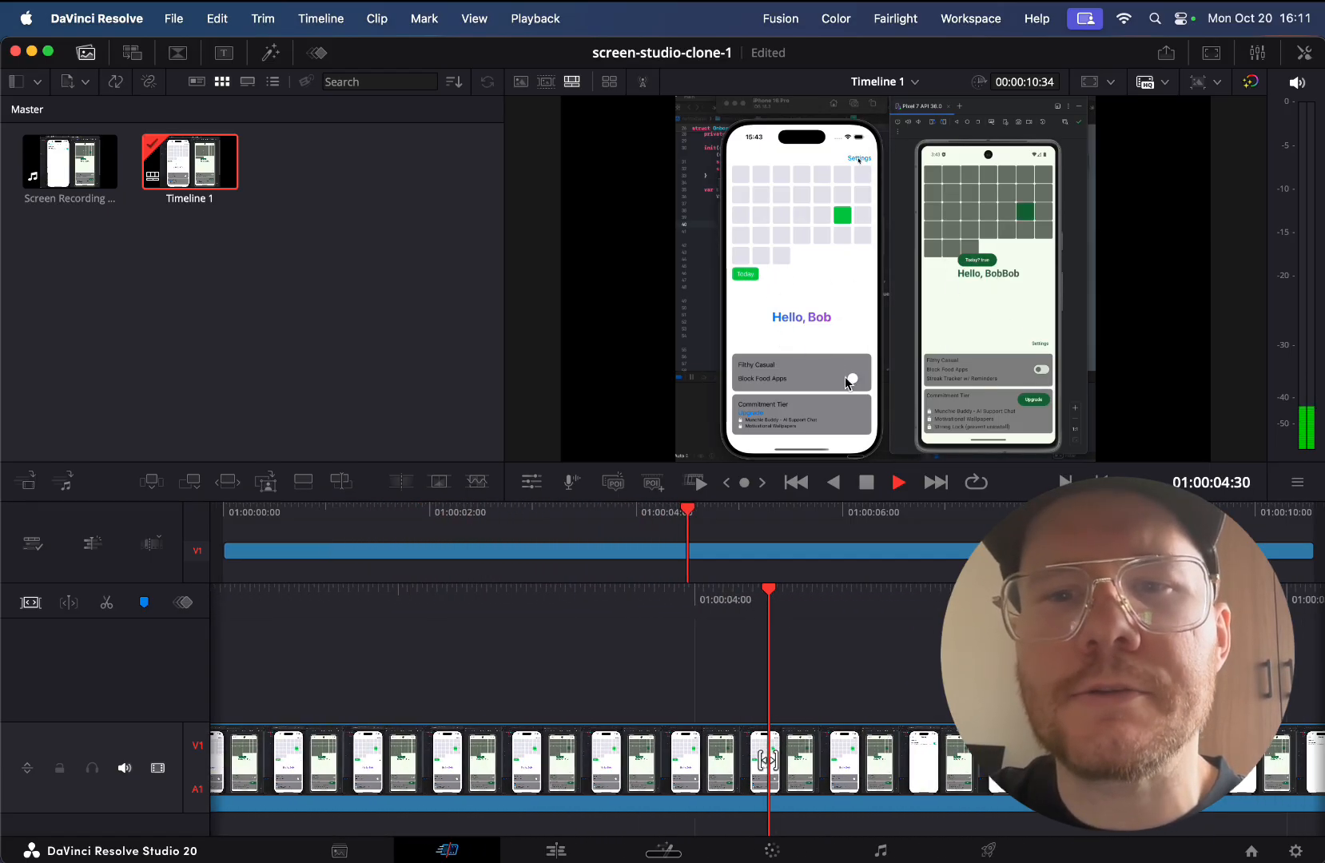
click(867, 483)
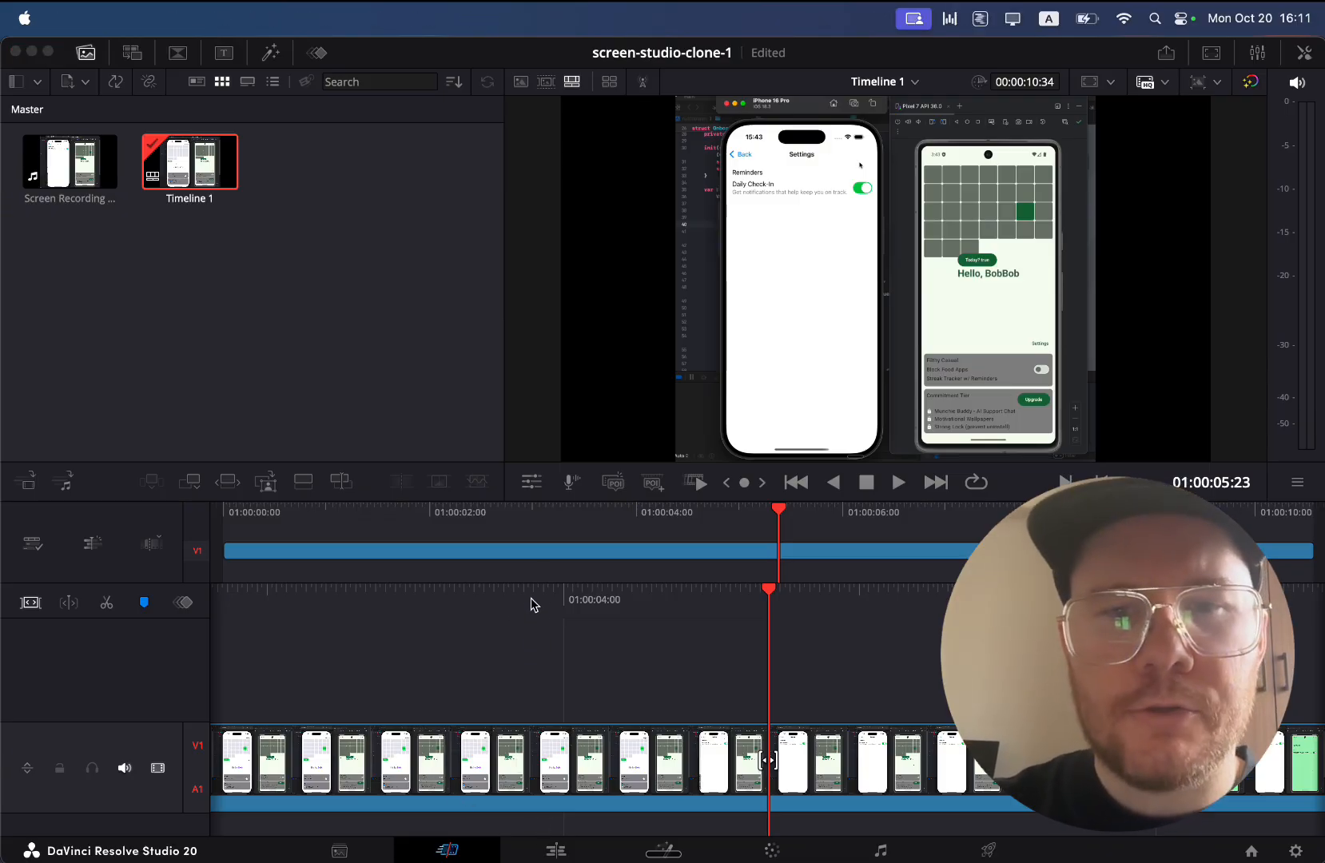
- Open the timeline clip in Fusion and move the MediaIn1 node closer to MediaOut1
click(555, 852)
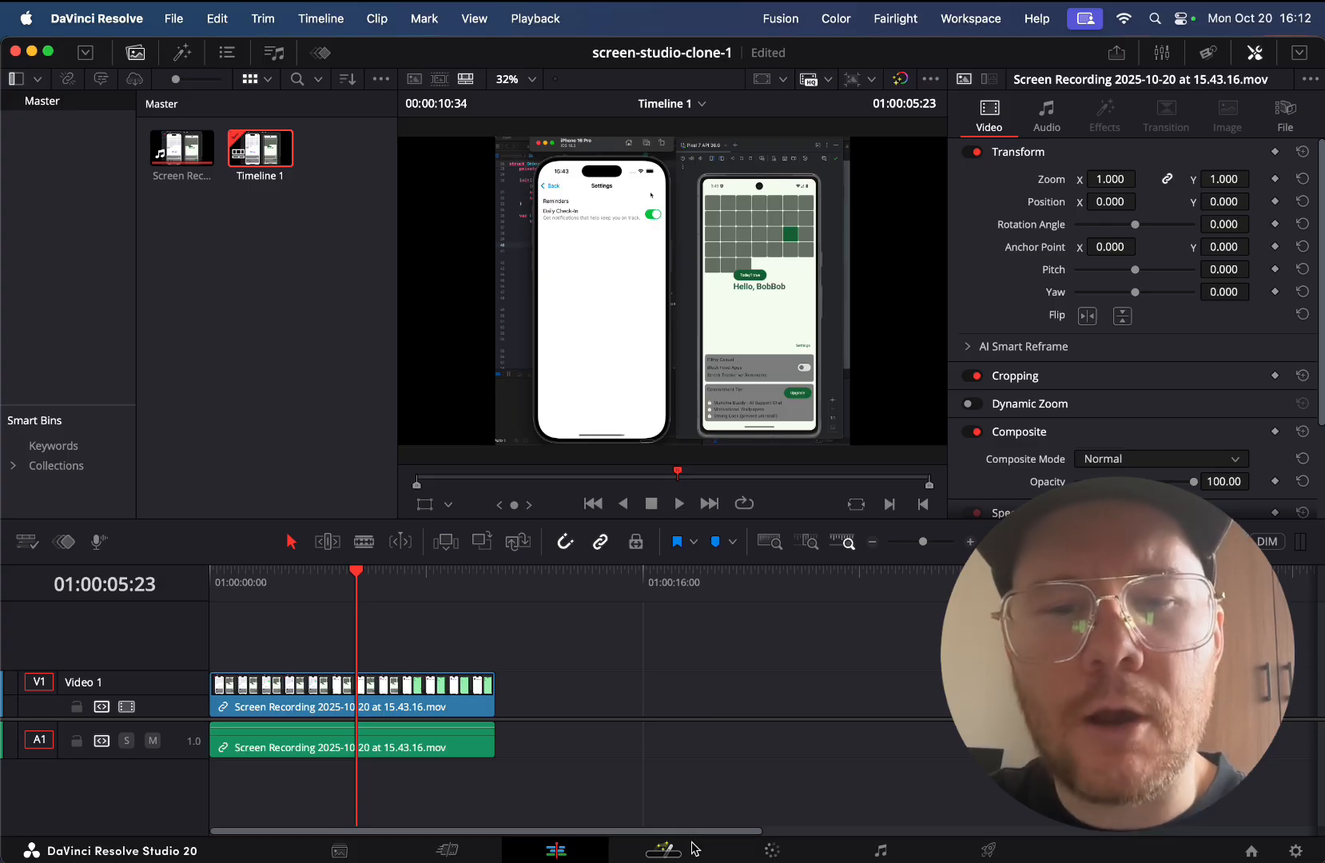
click(664, 850)
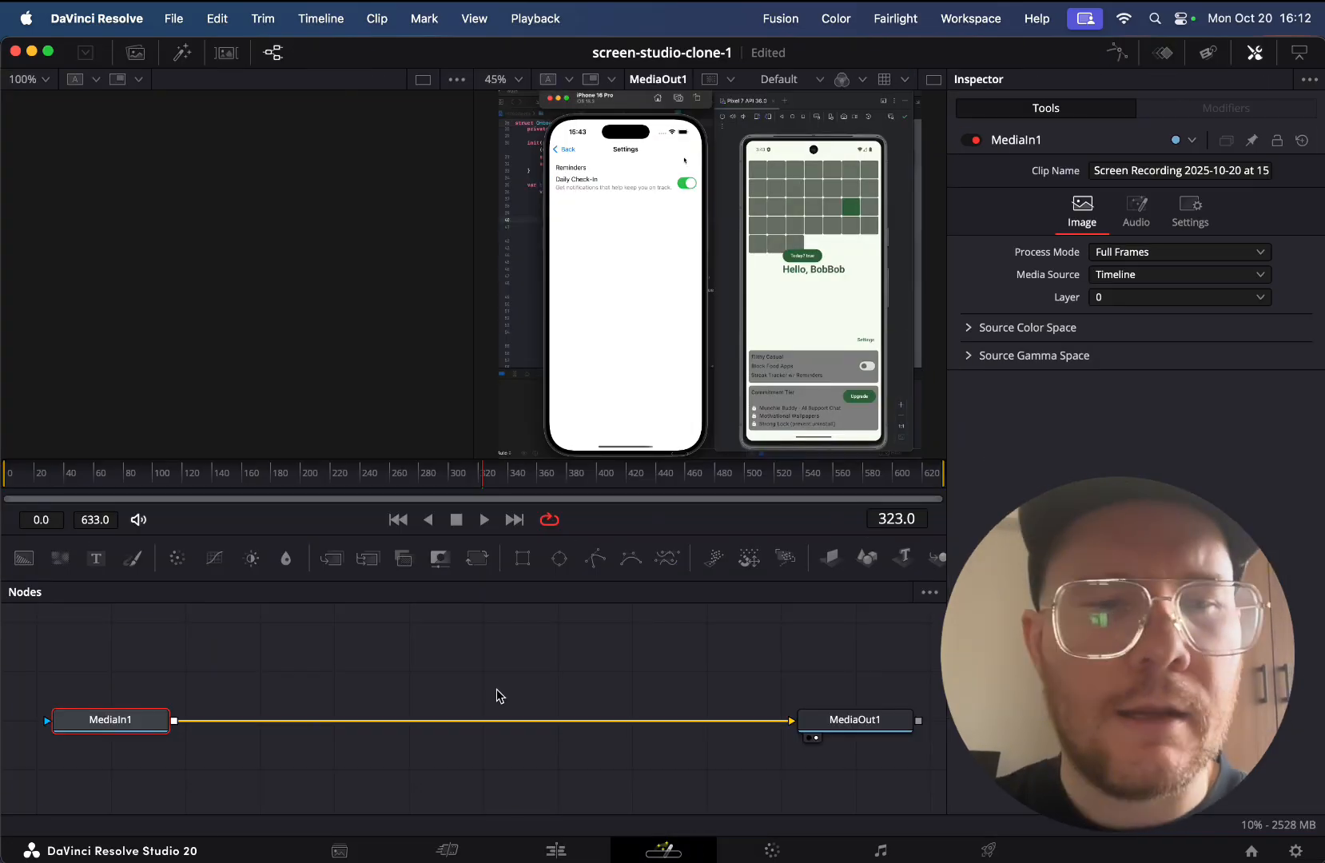
drag(71, 722, 399, 721)
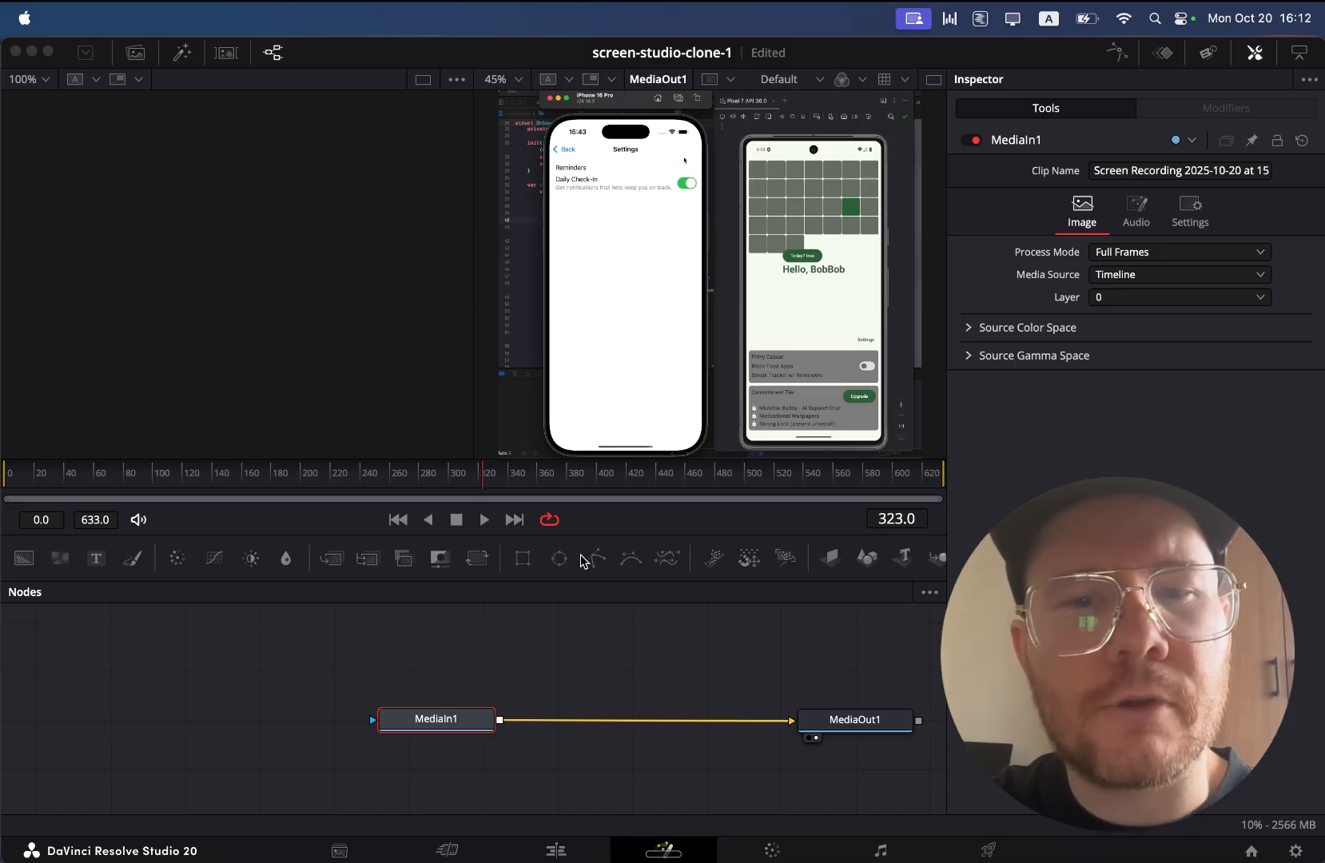
- Add an unconnected Polygon mask node above MediaIn1, trying its output on MediaIn1 and disconnecting it again
click(524, 670)
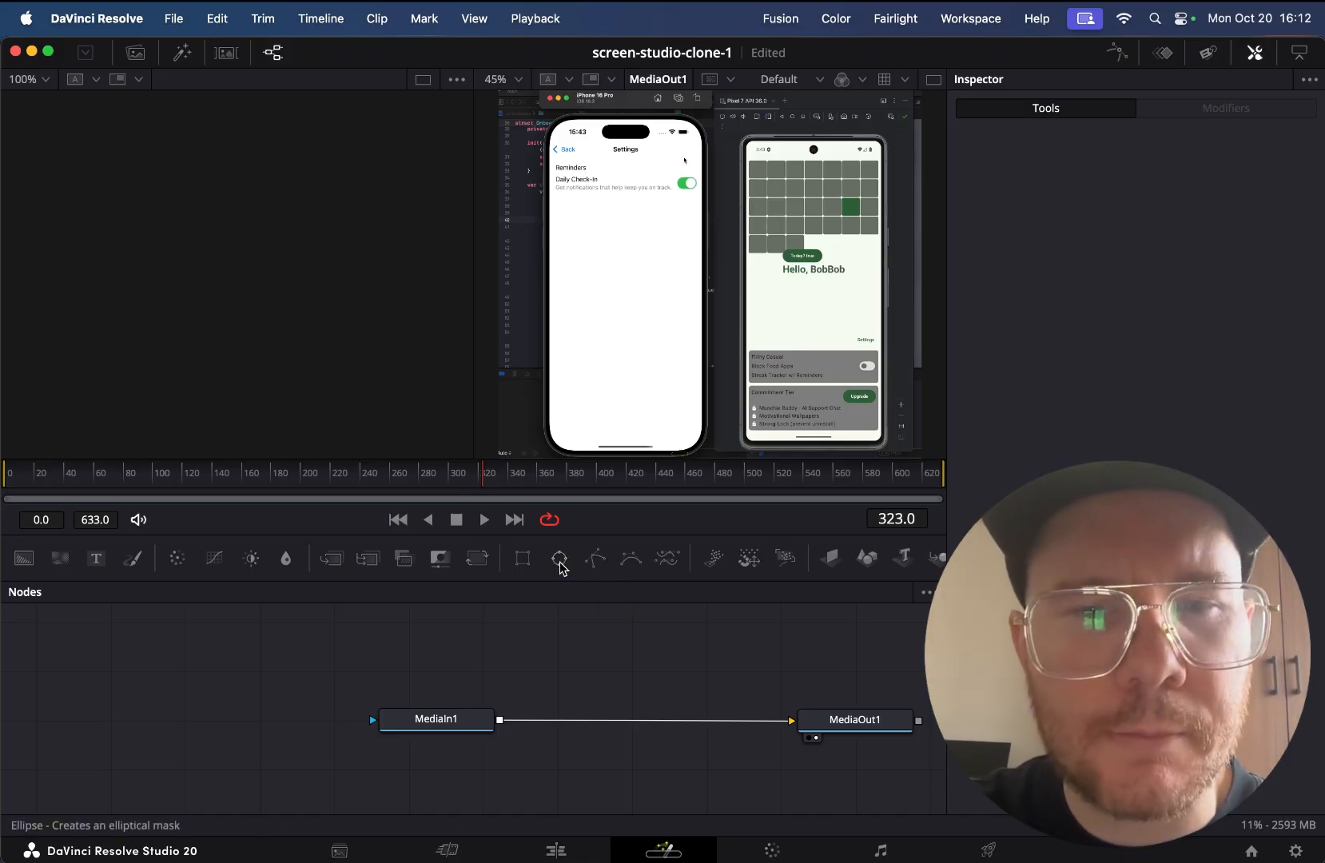
click(594, 563)
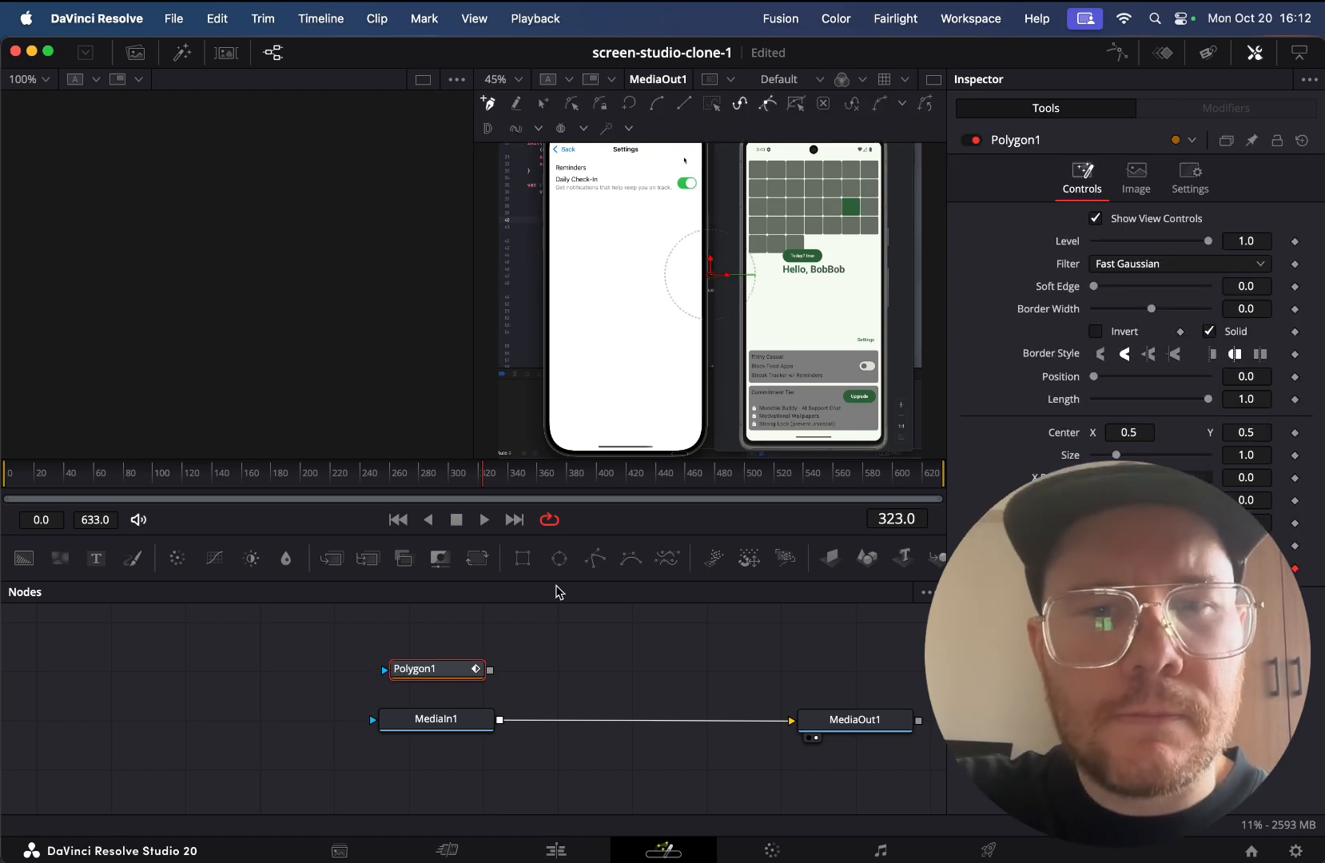
drag(441, 674, 444, 660)
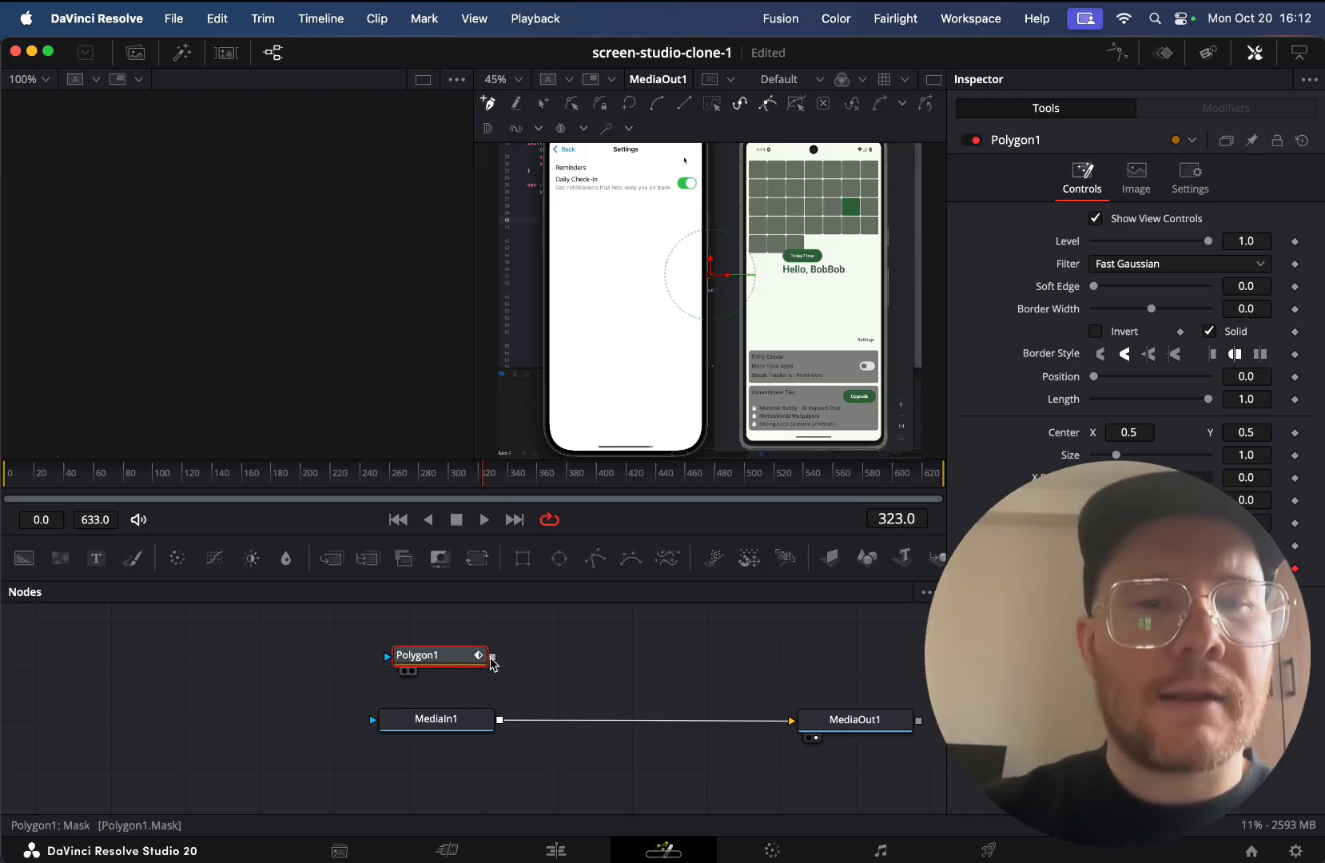
drag(492, 658, 444, 719)
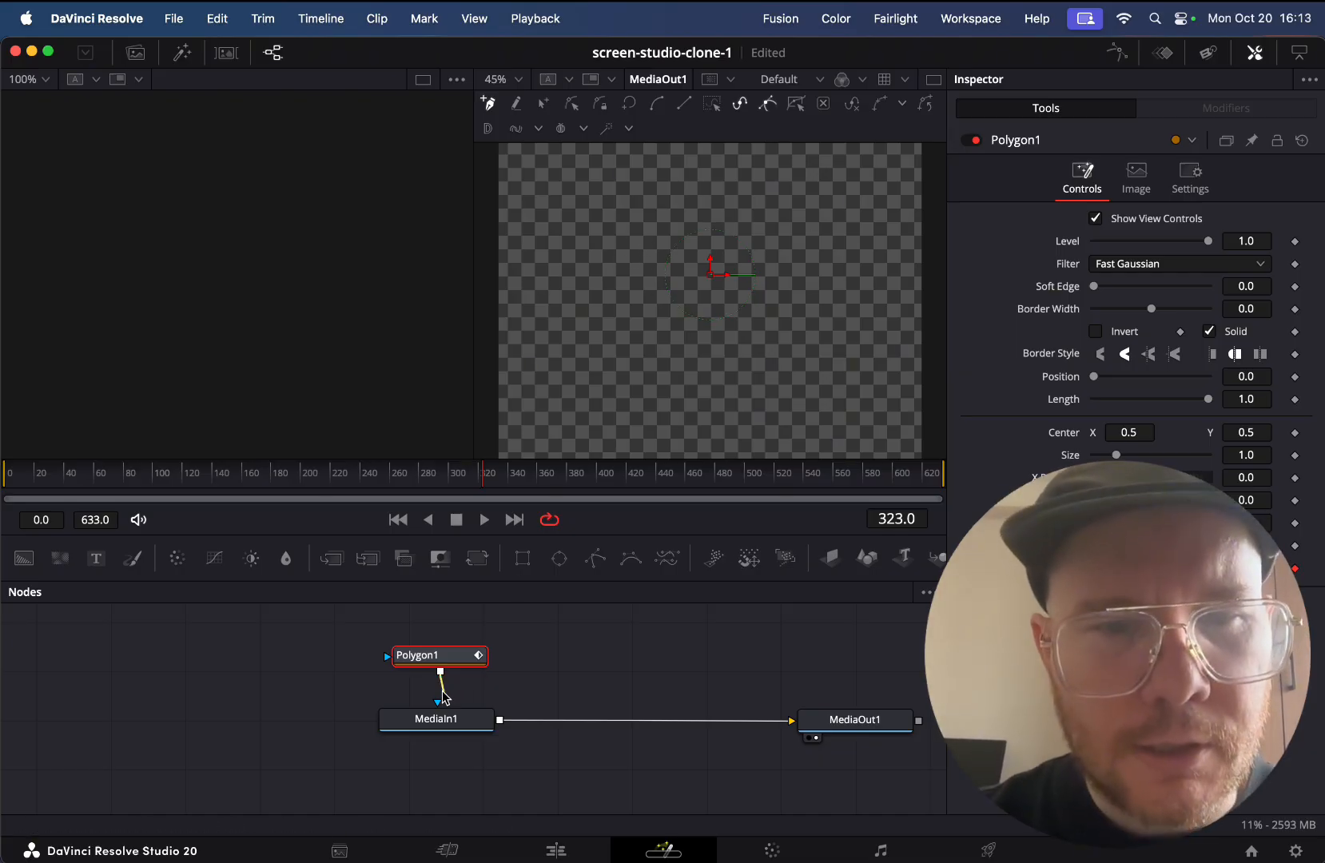
drag(440, 686, 527, 685)
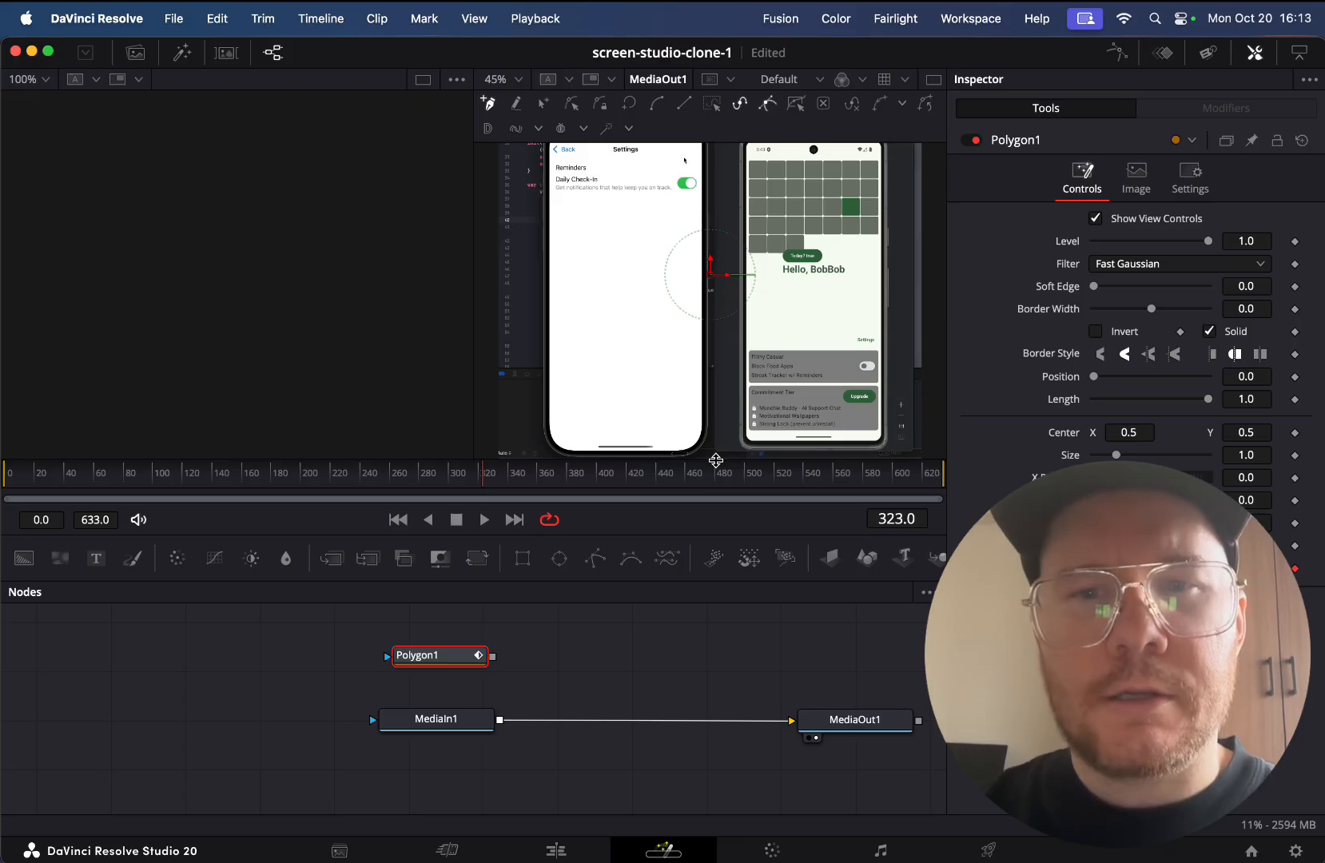
- Enlarge the viewer area and trace a closed Polygon1 mask around the outer edge of the iPhone
drag(716, 460, 713, 528)
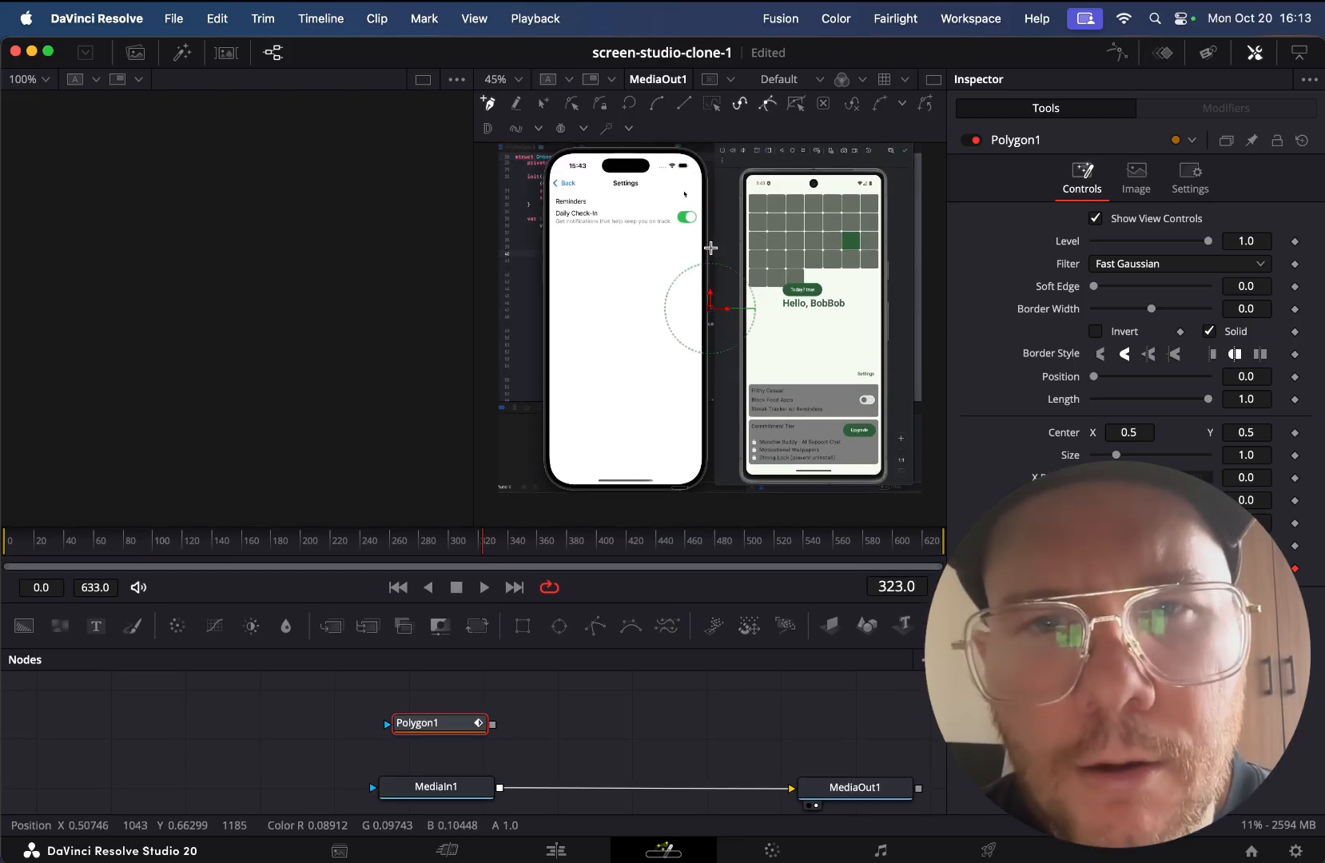
click(668, 244)
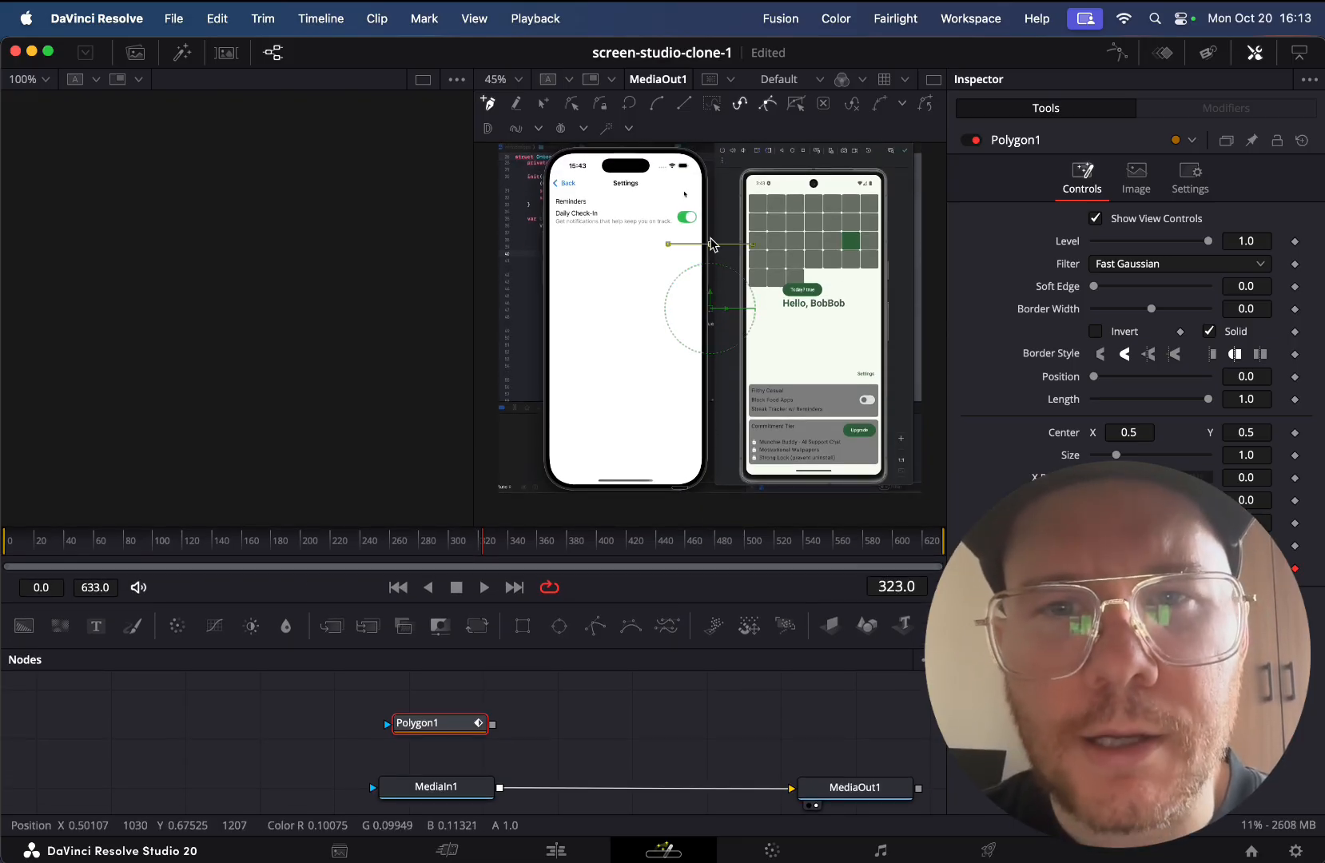
click(711, 244)
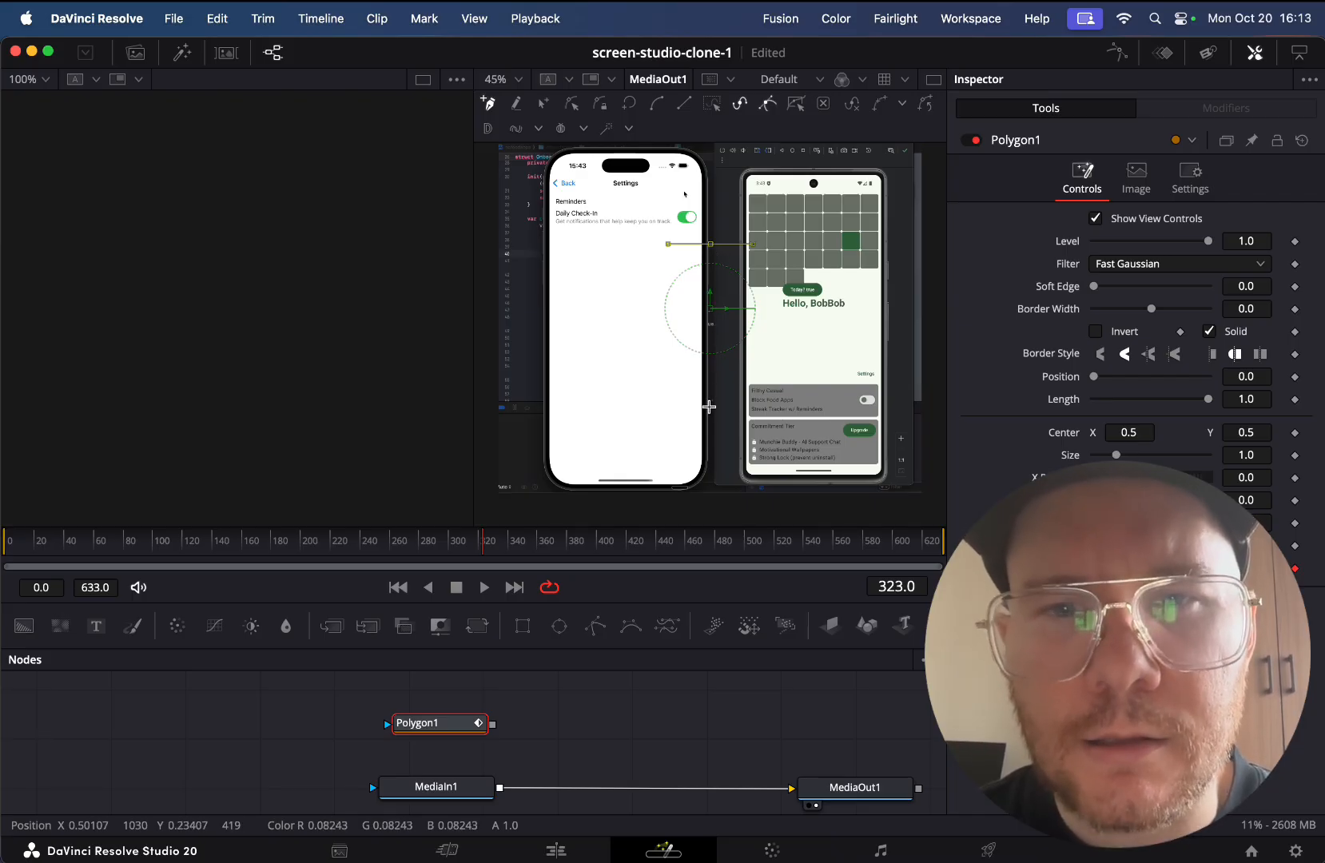
click(711, 407)
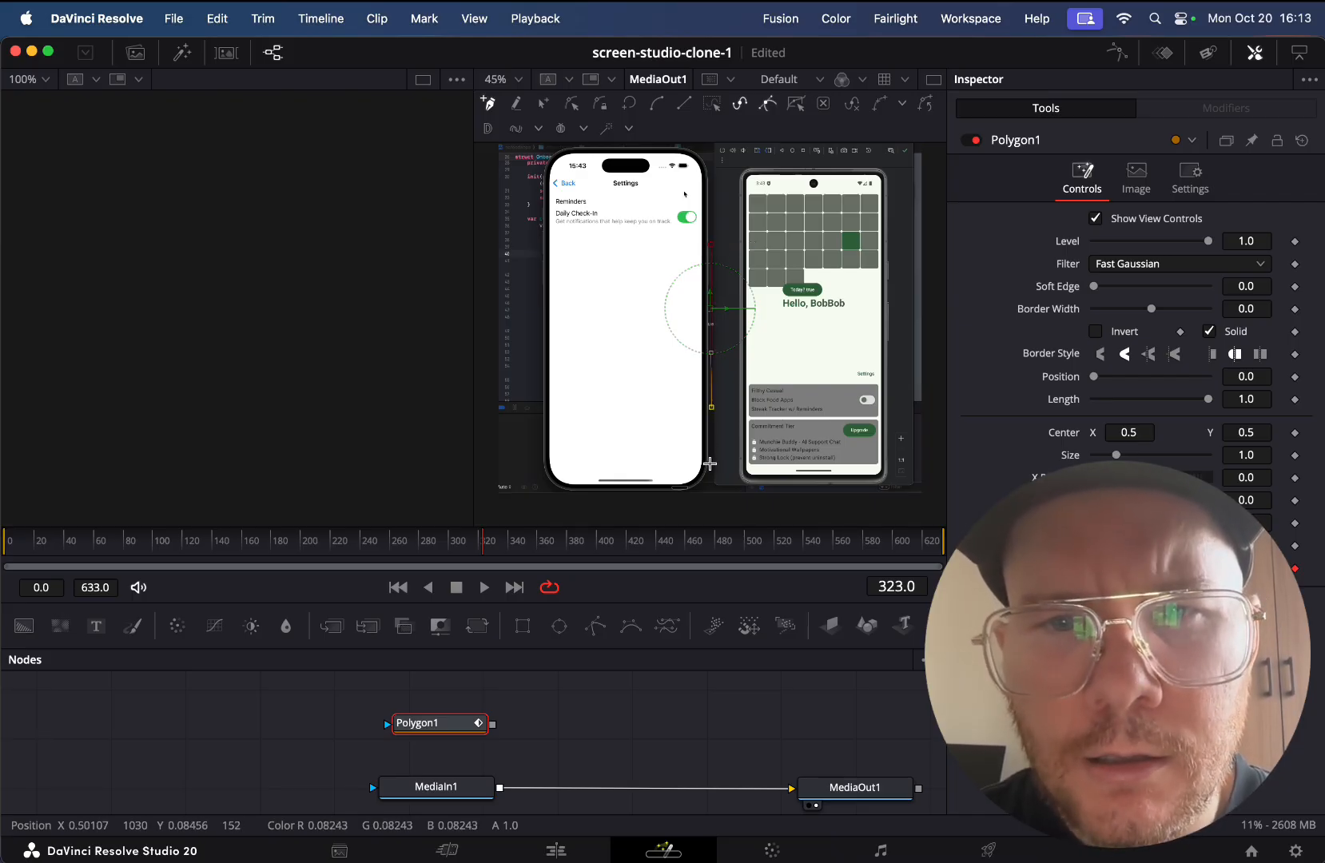
click(711, 464)
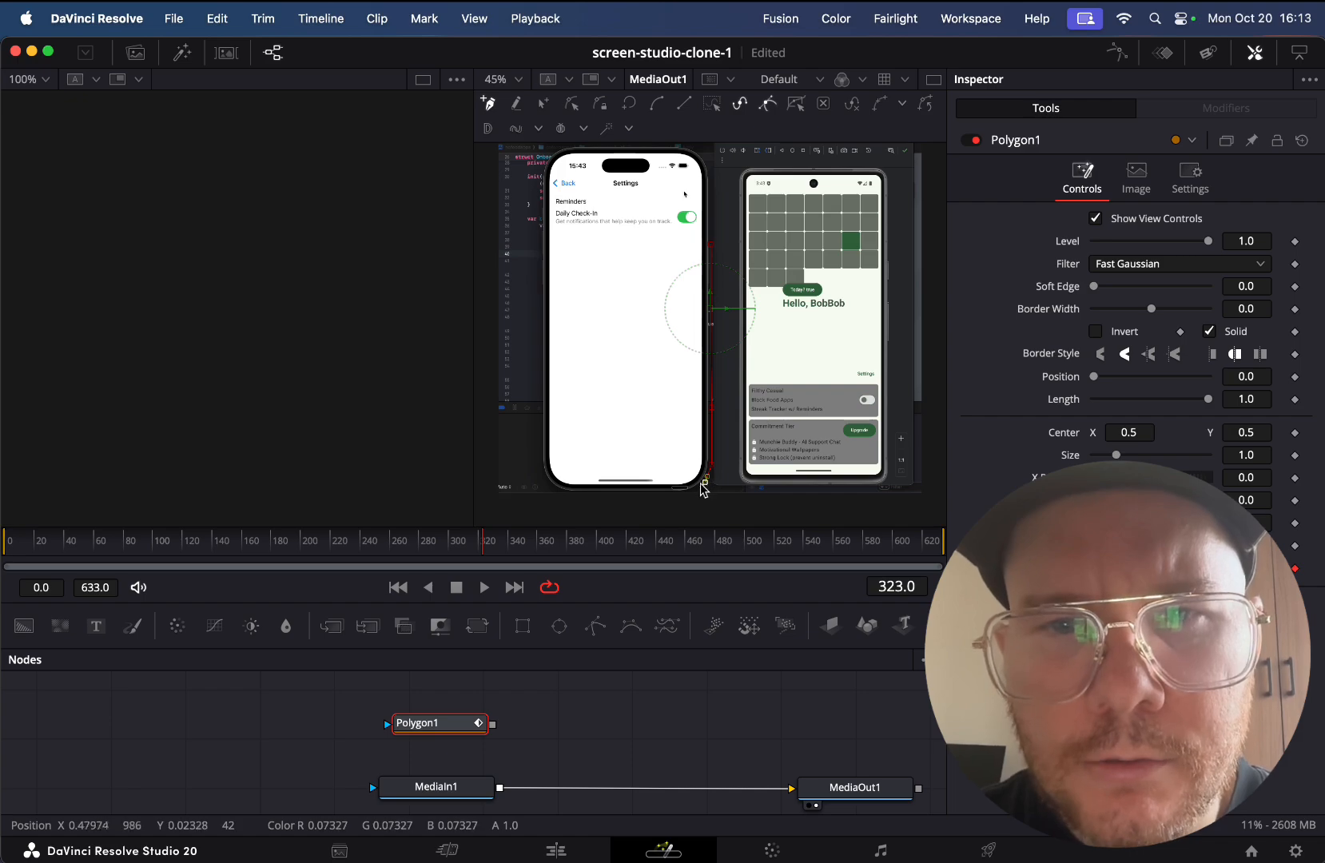
click(675, 489)
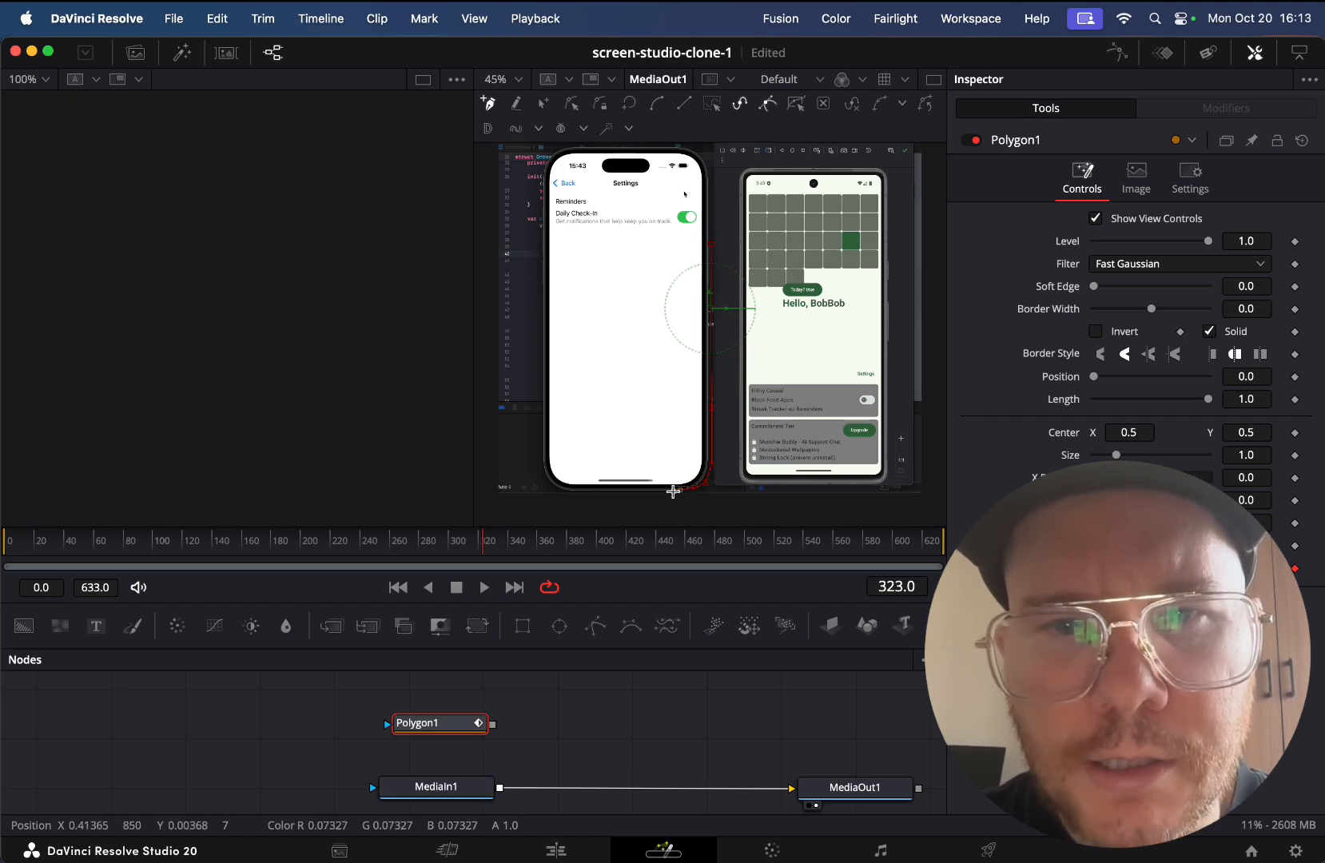
click(621, 491)
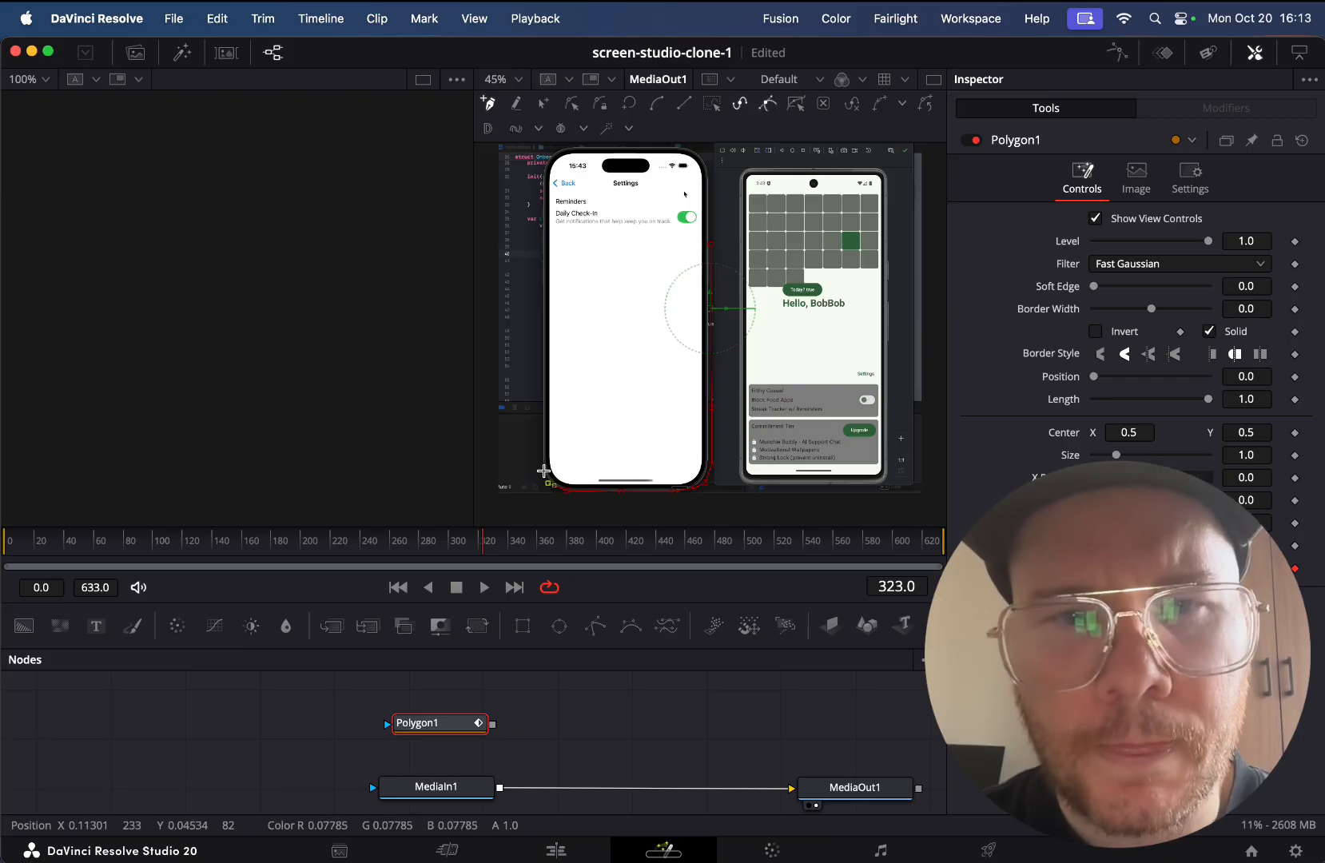
click(543, 462)
click(542, 378)
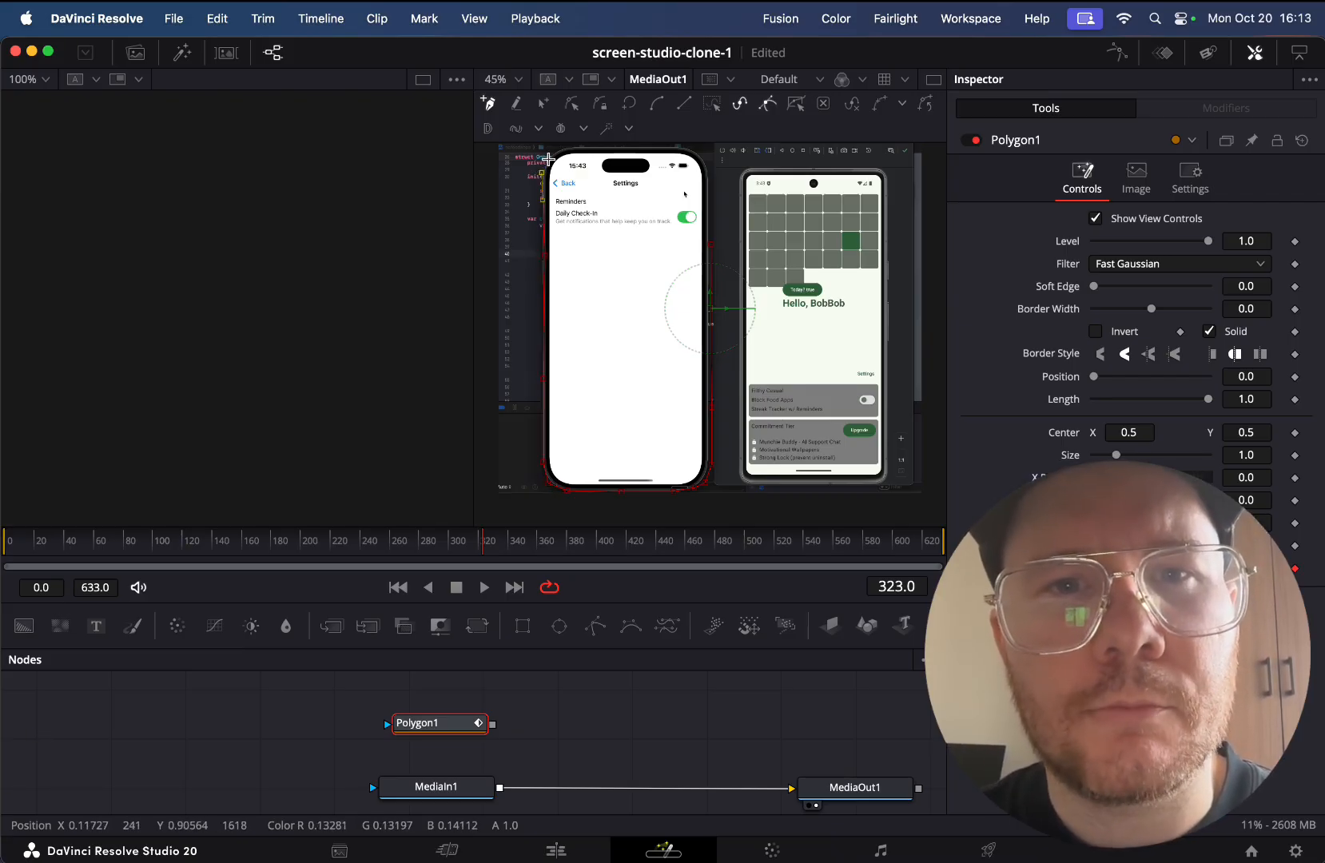
click(548, 160)
click(576, 148)
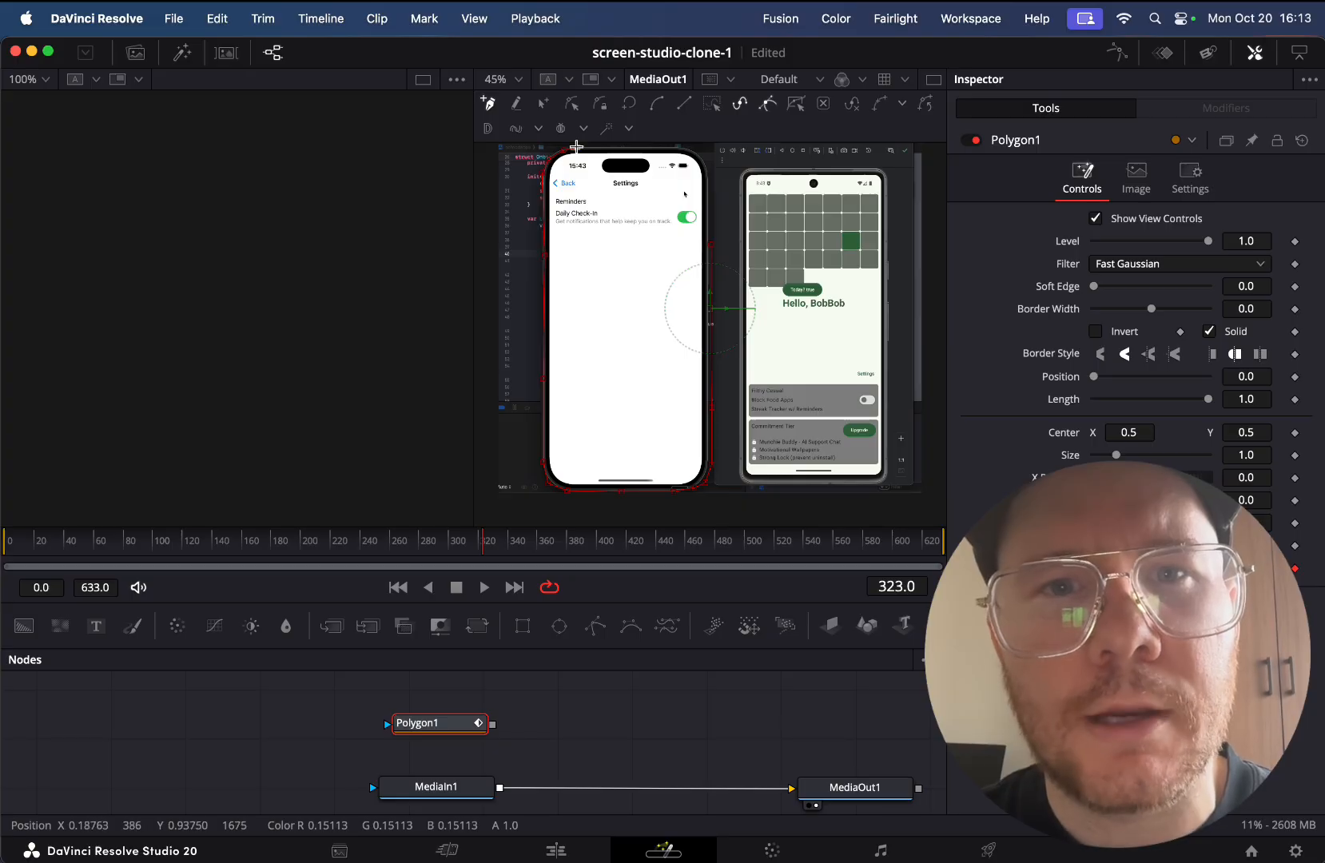
click(668, 146)
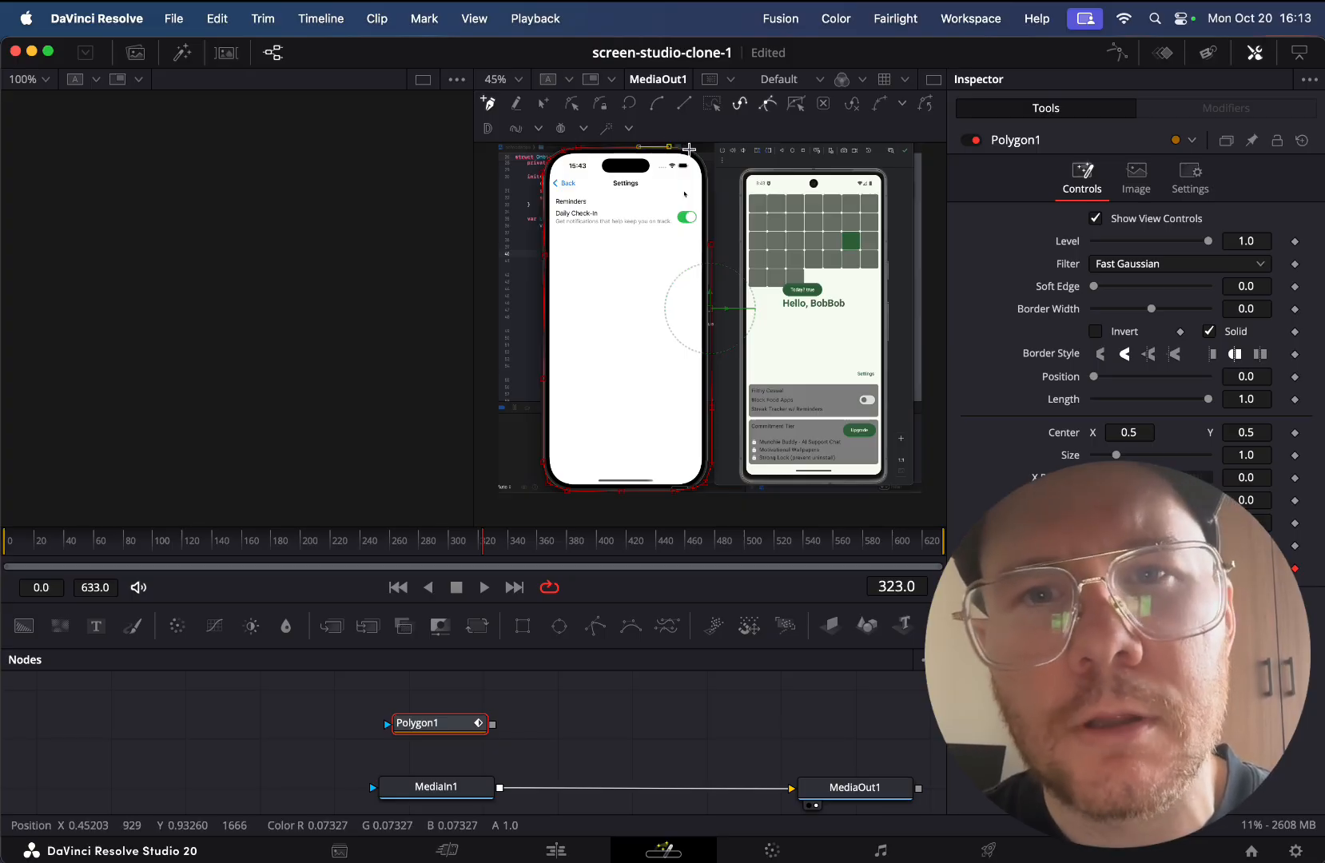
click(692, 150)
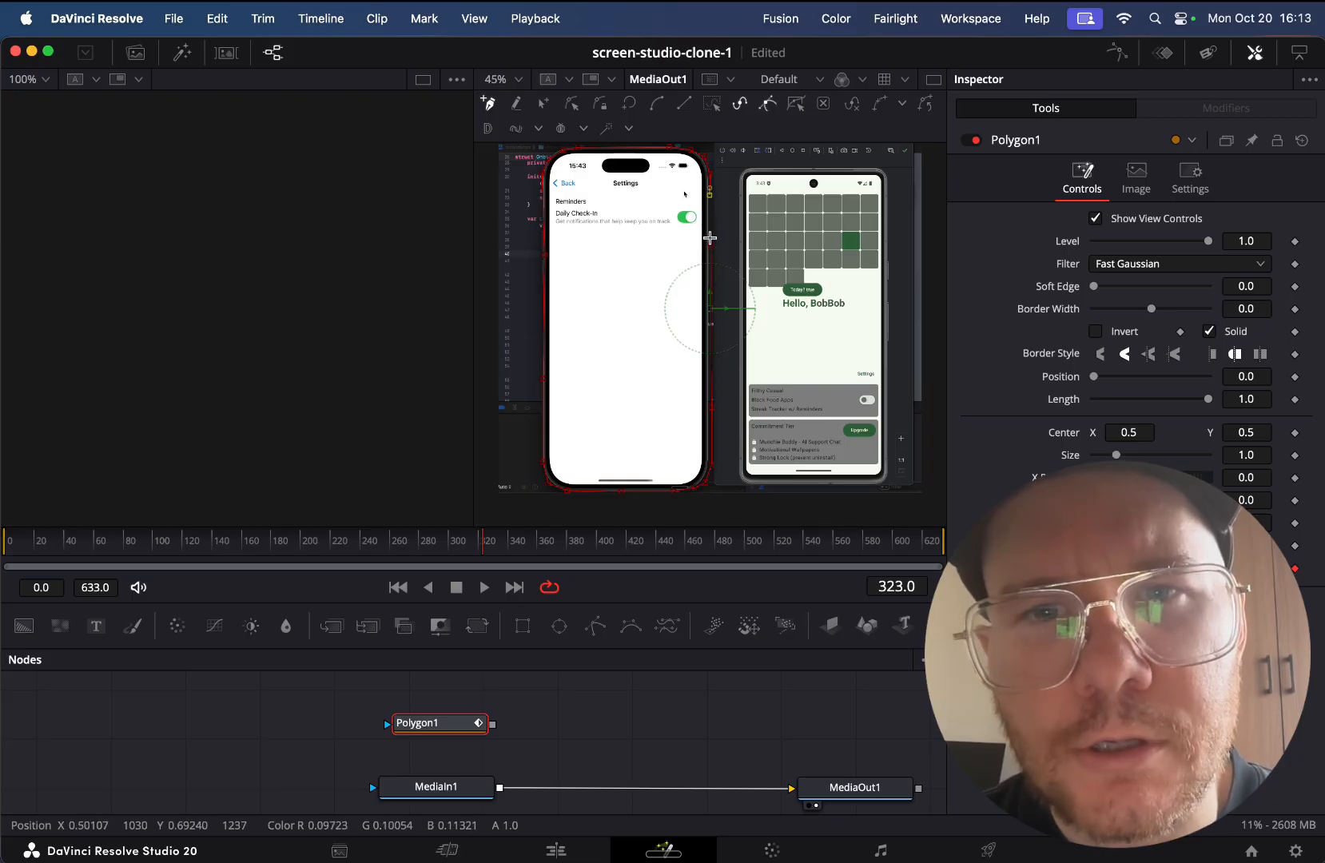
click(711, 242)
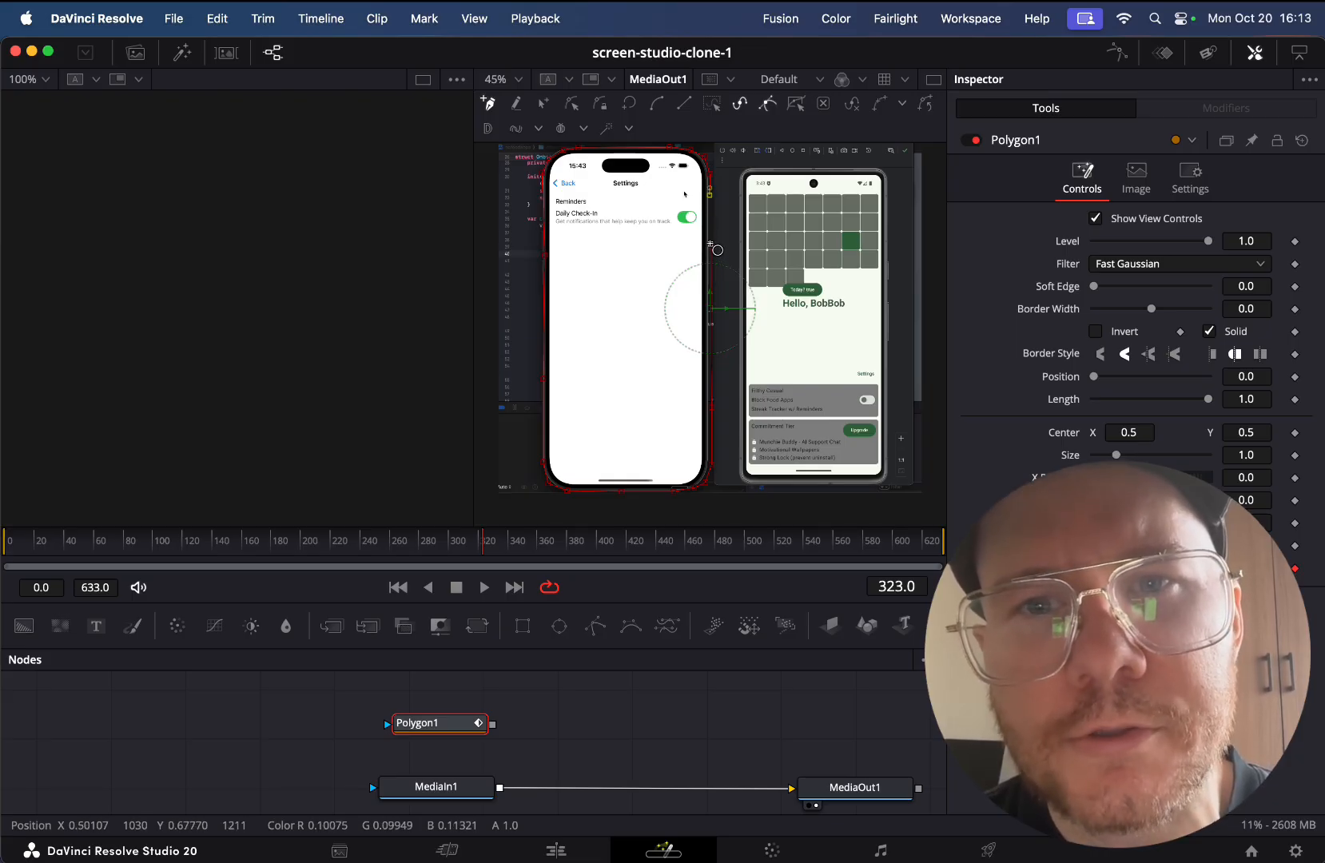
click(711, 243)
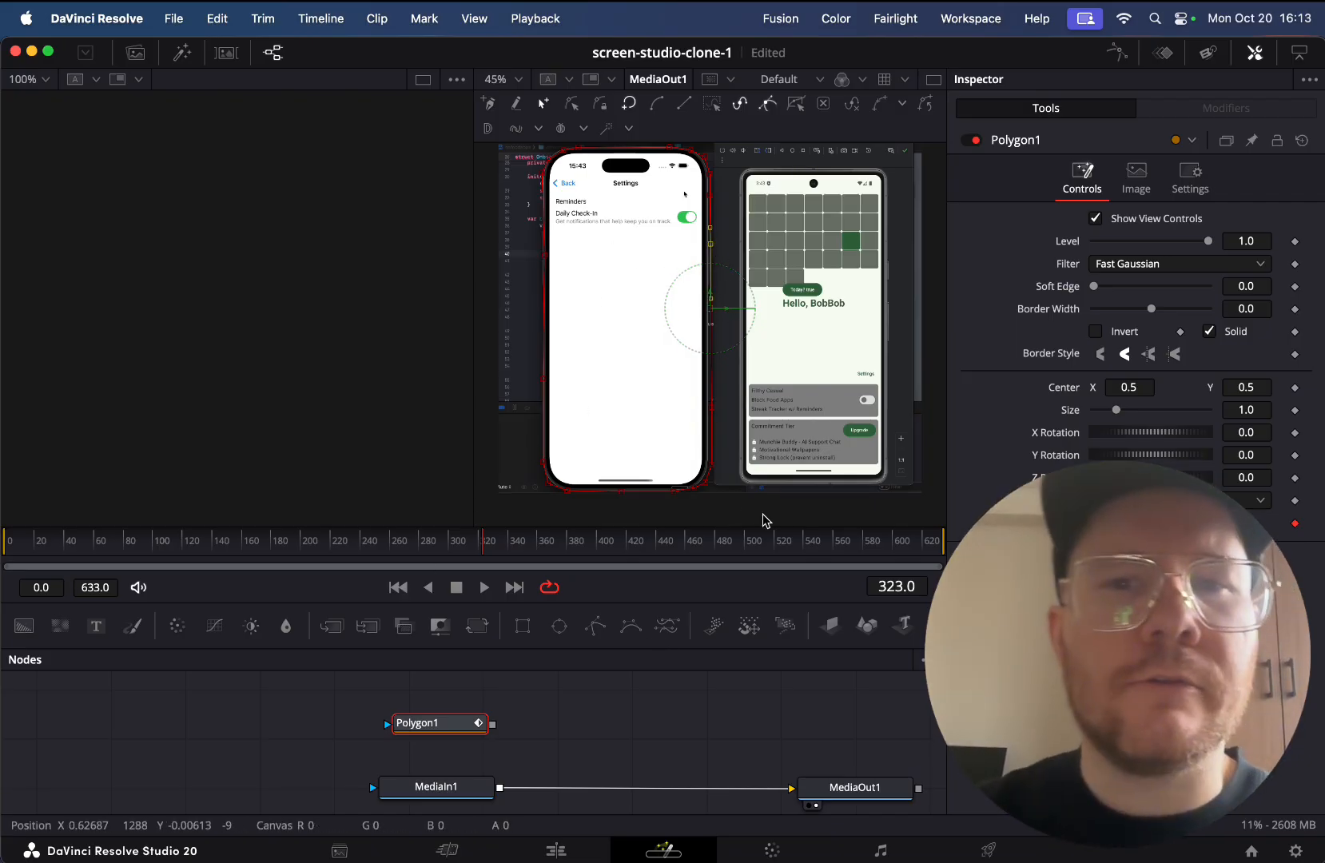
- Add a second Polygon mask chained after Polygon1 and trace it as a closed outline around the Android phone
click(595, 626)
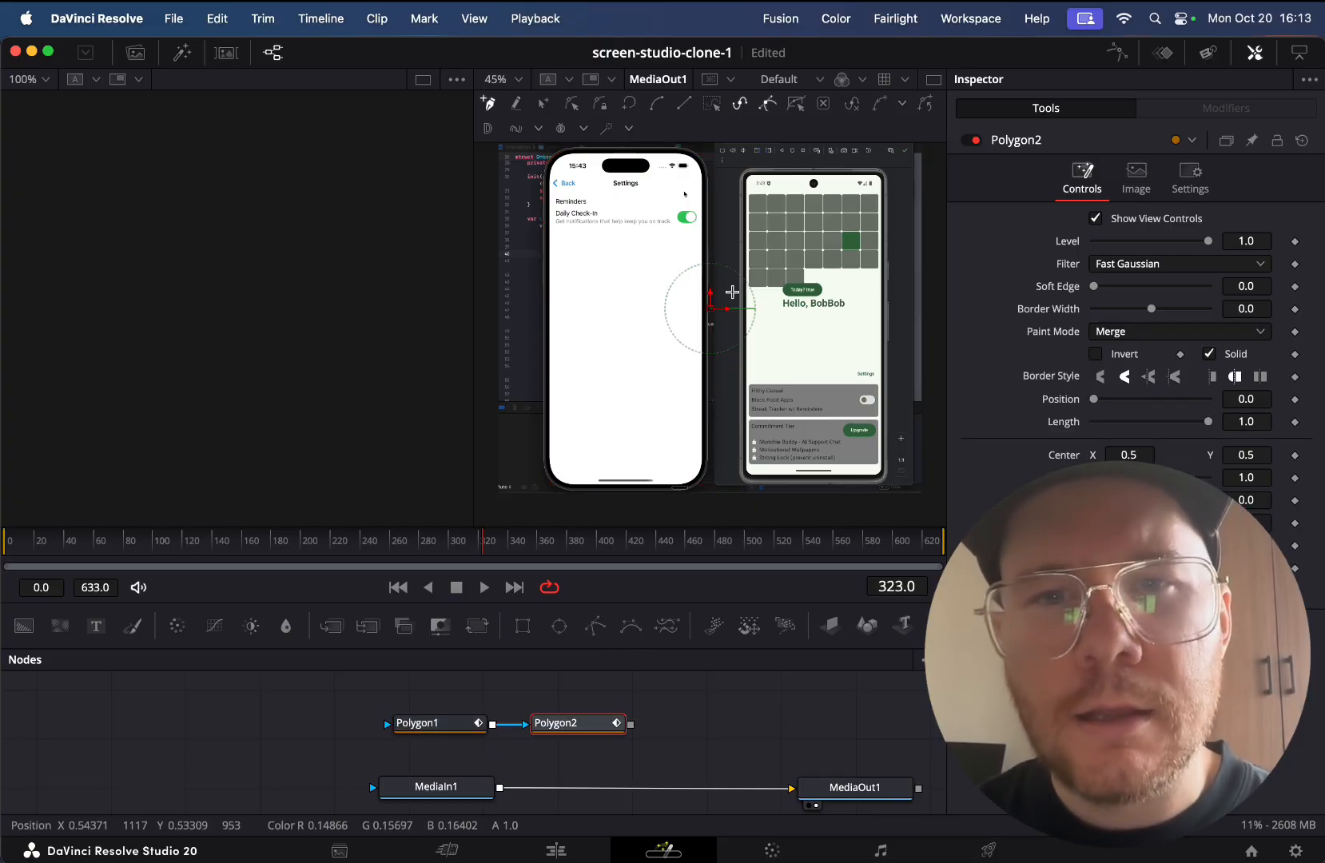
click(738, 253)
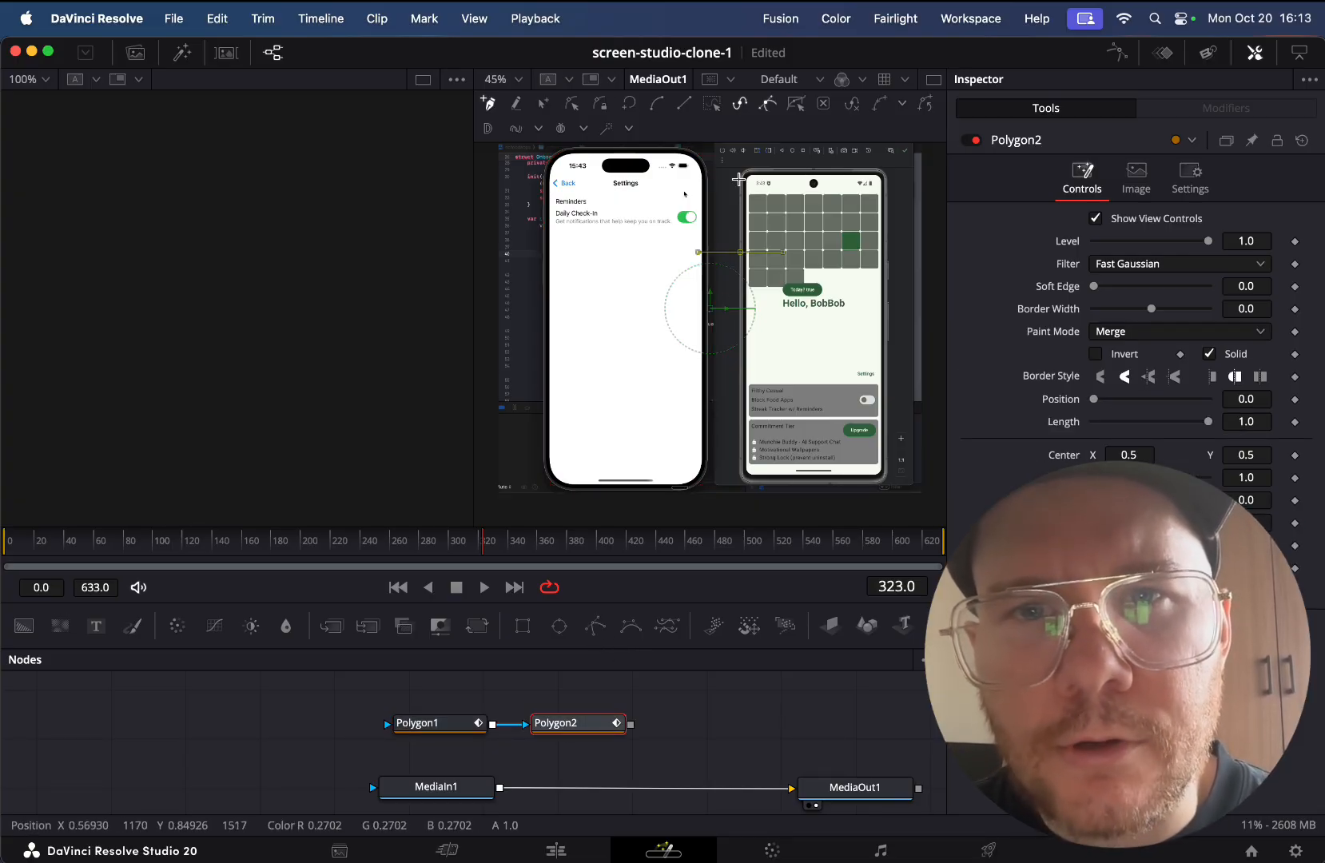
click(744, 170)
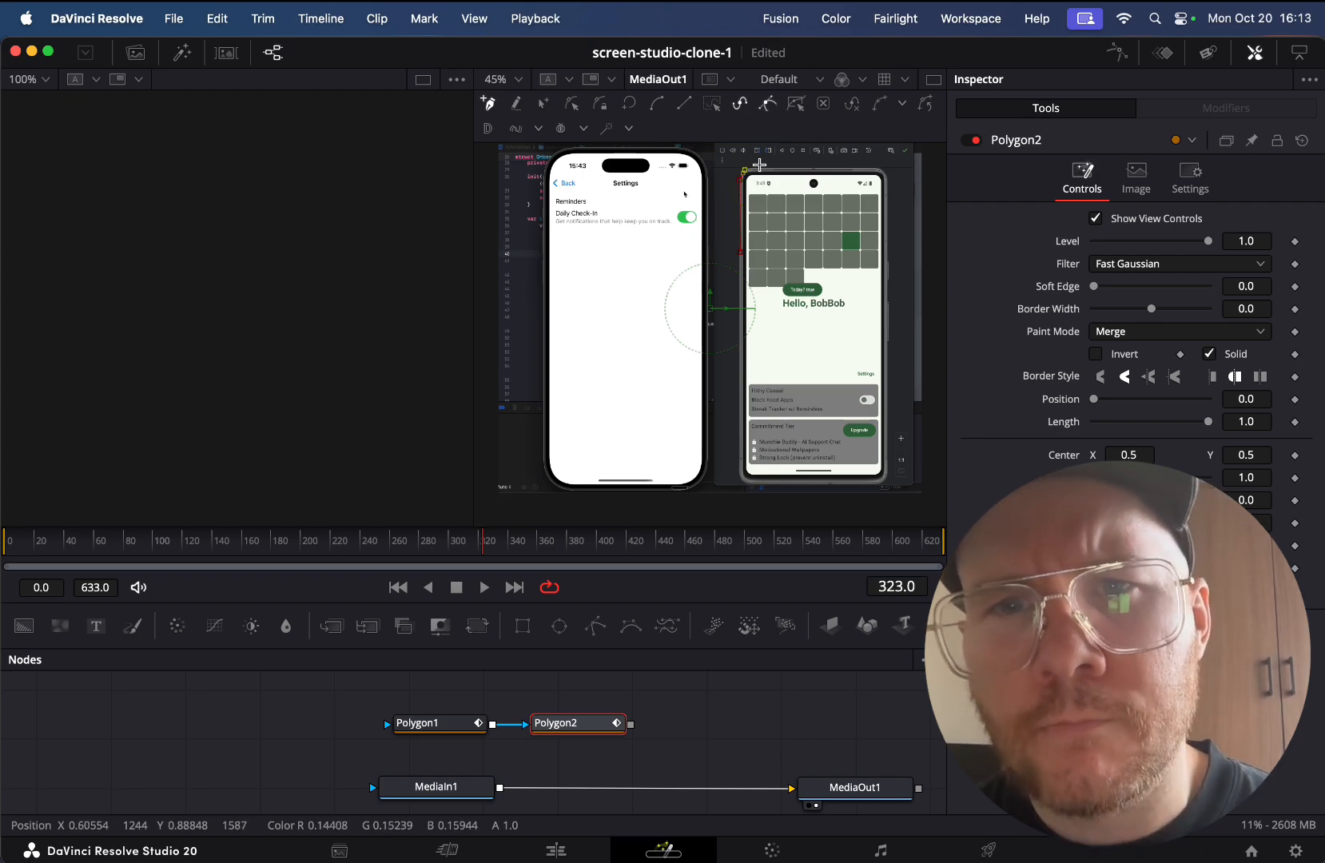
click(885, 170)
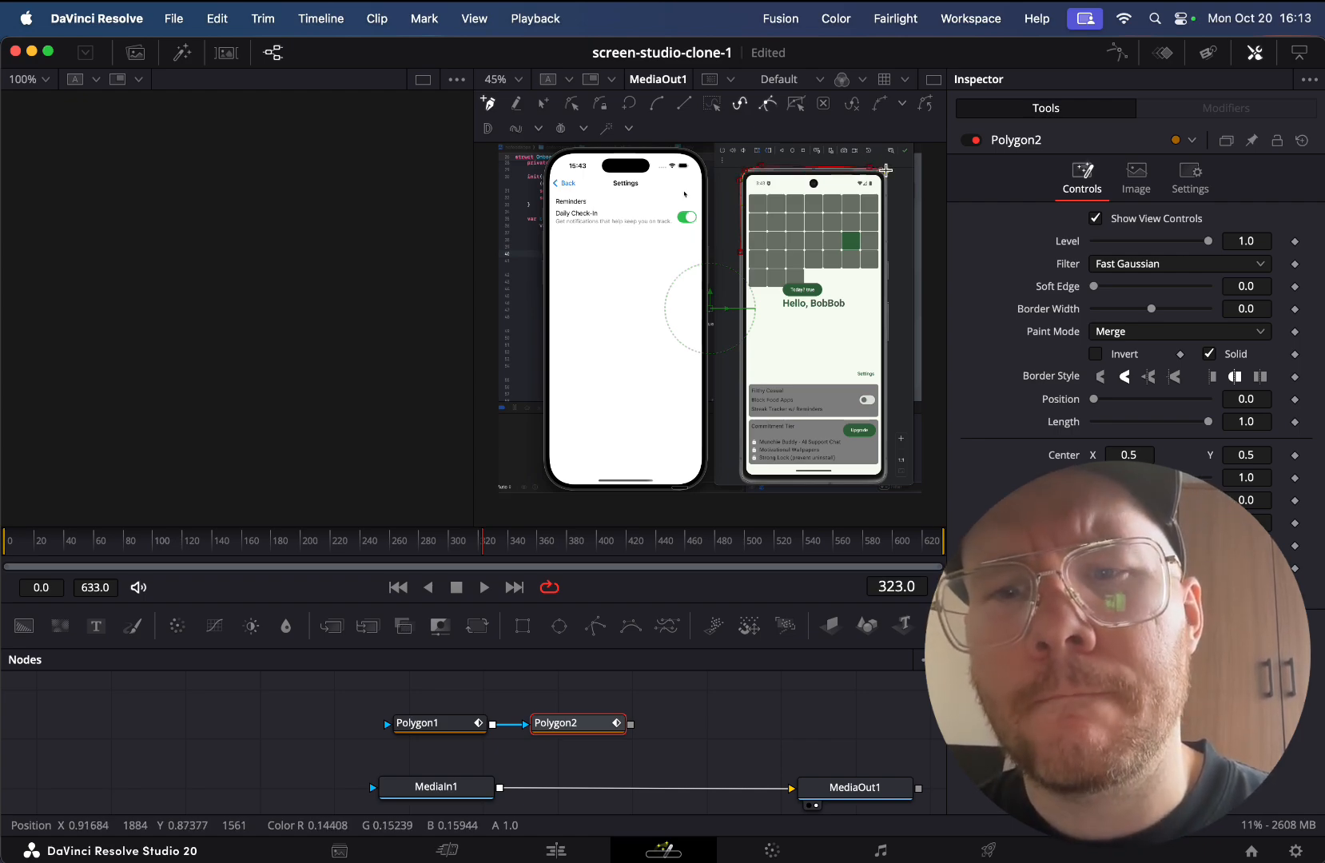
click(891, 190)
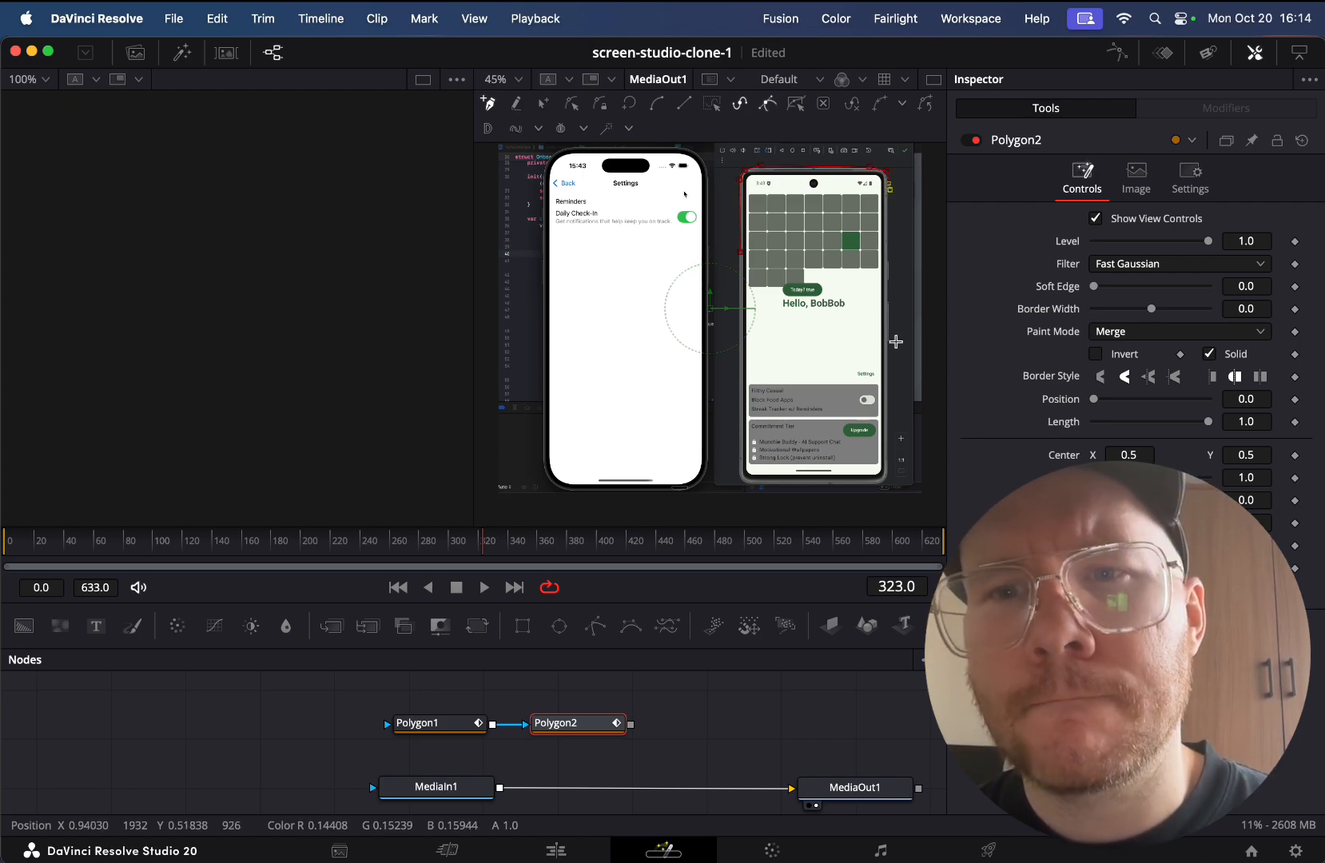
click(891, 363)
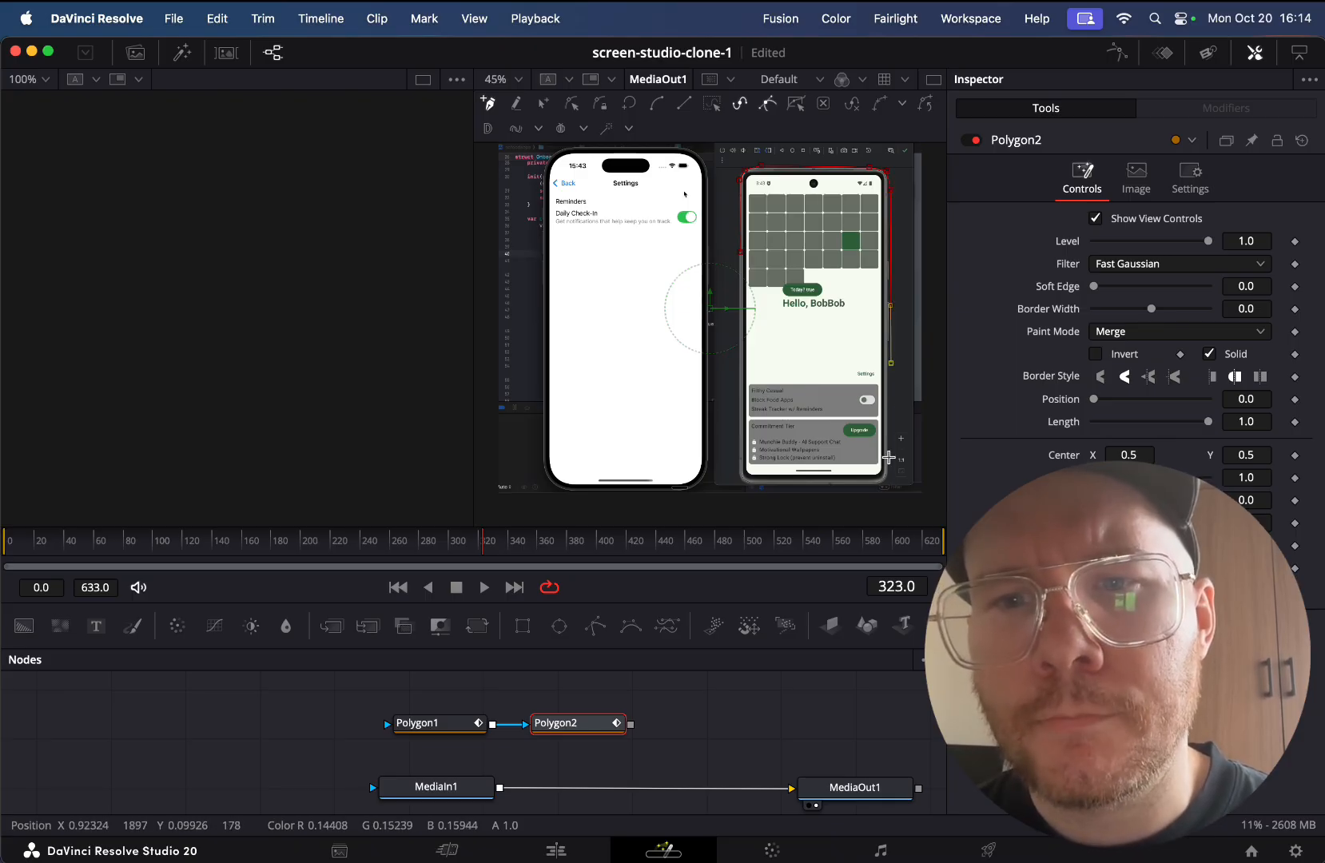
click(886, 480)
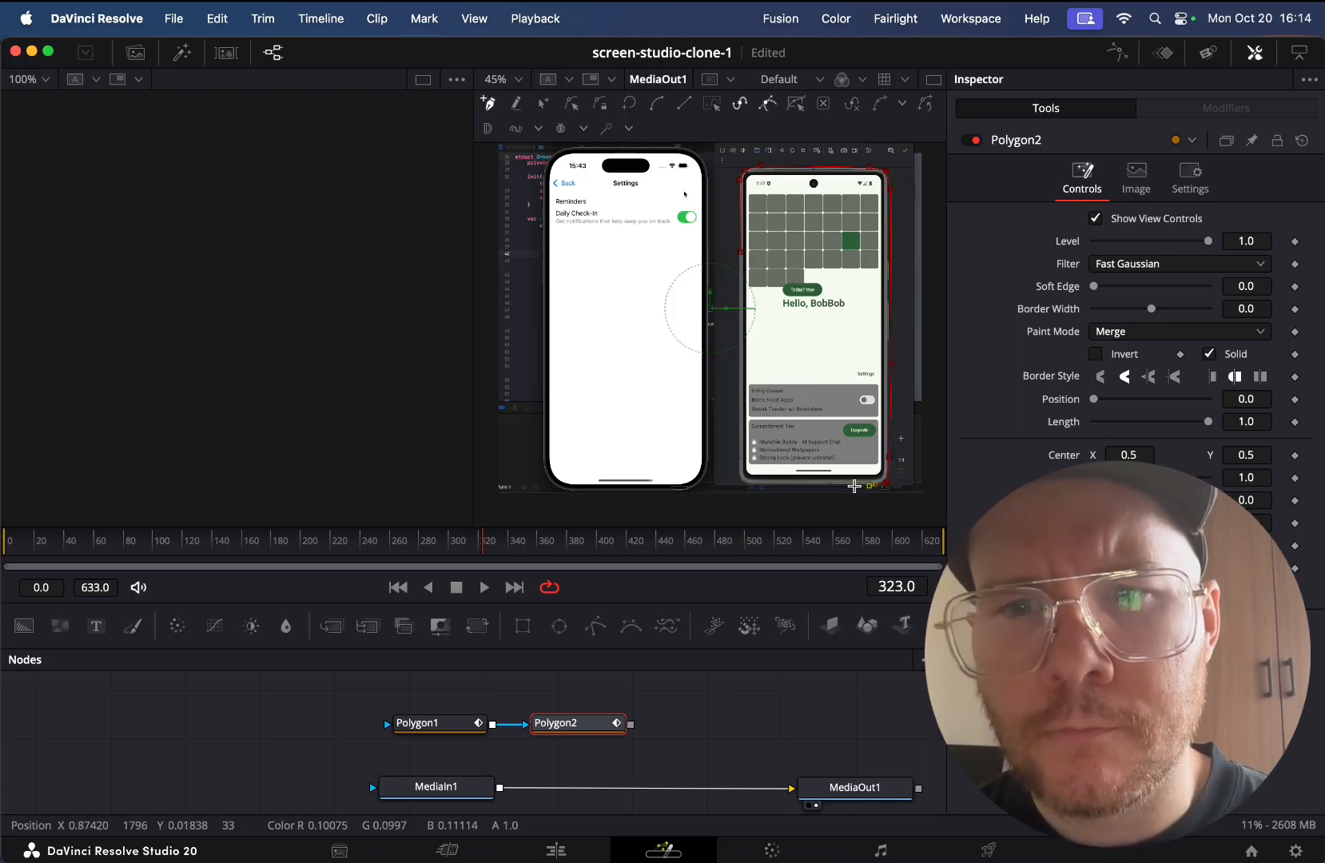
click(778, 485)
click(742, 483)
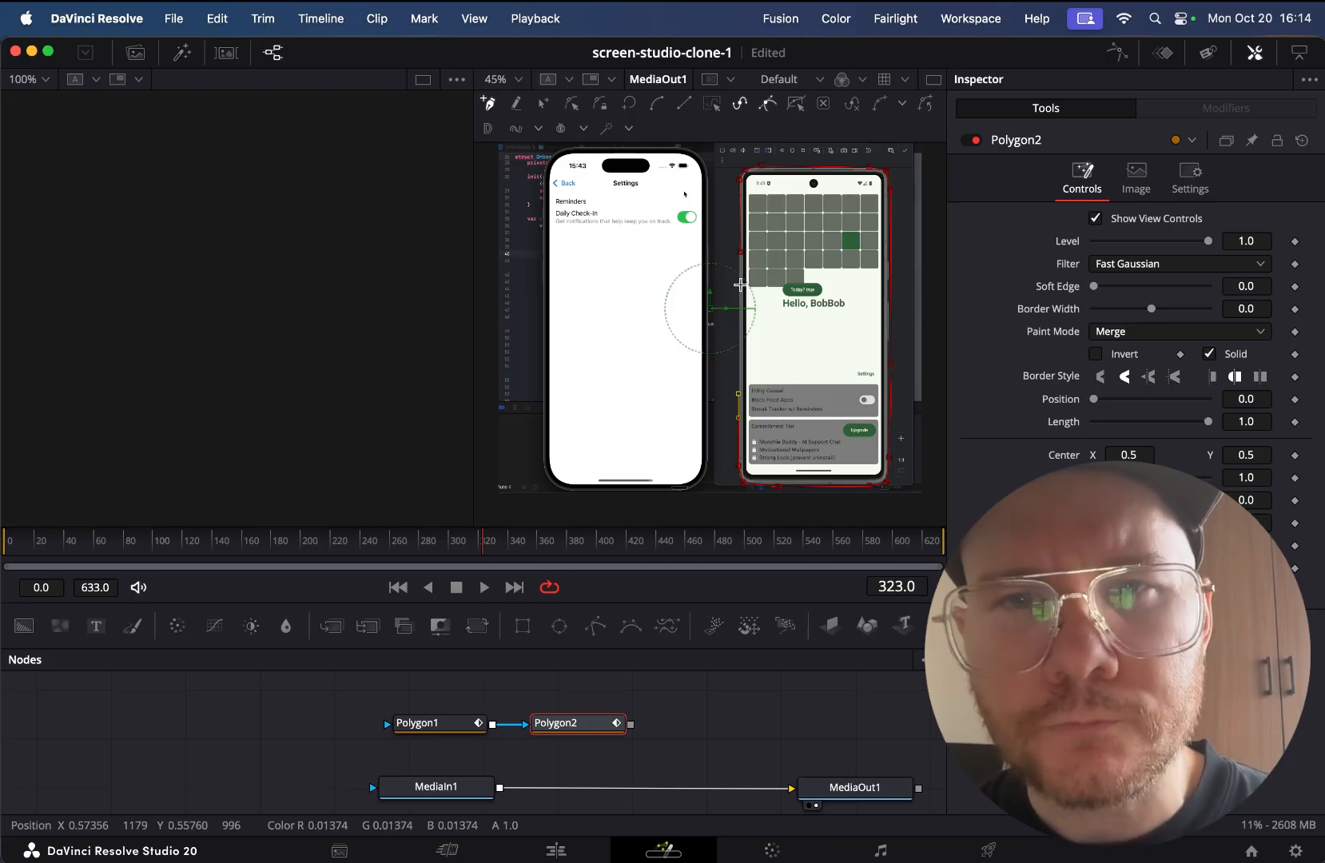
click(748, 259)
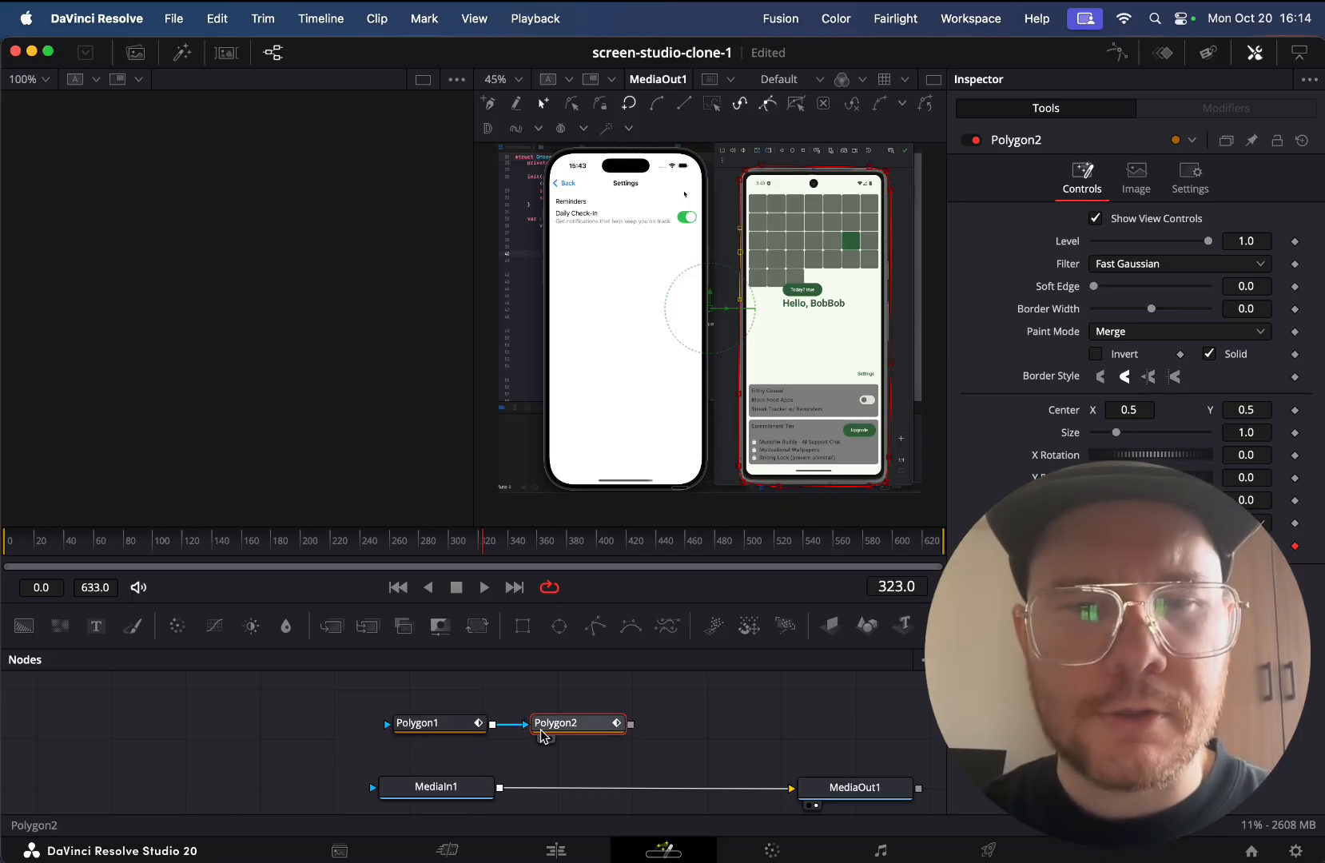
- Move Polygon1 and Polygon2 closer together and connect Polygon2's output to MediaIn1's mask input
drag(453, 729, 410, 720)
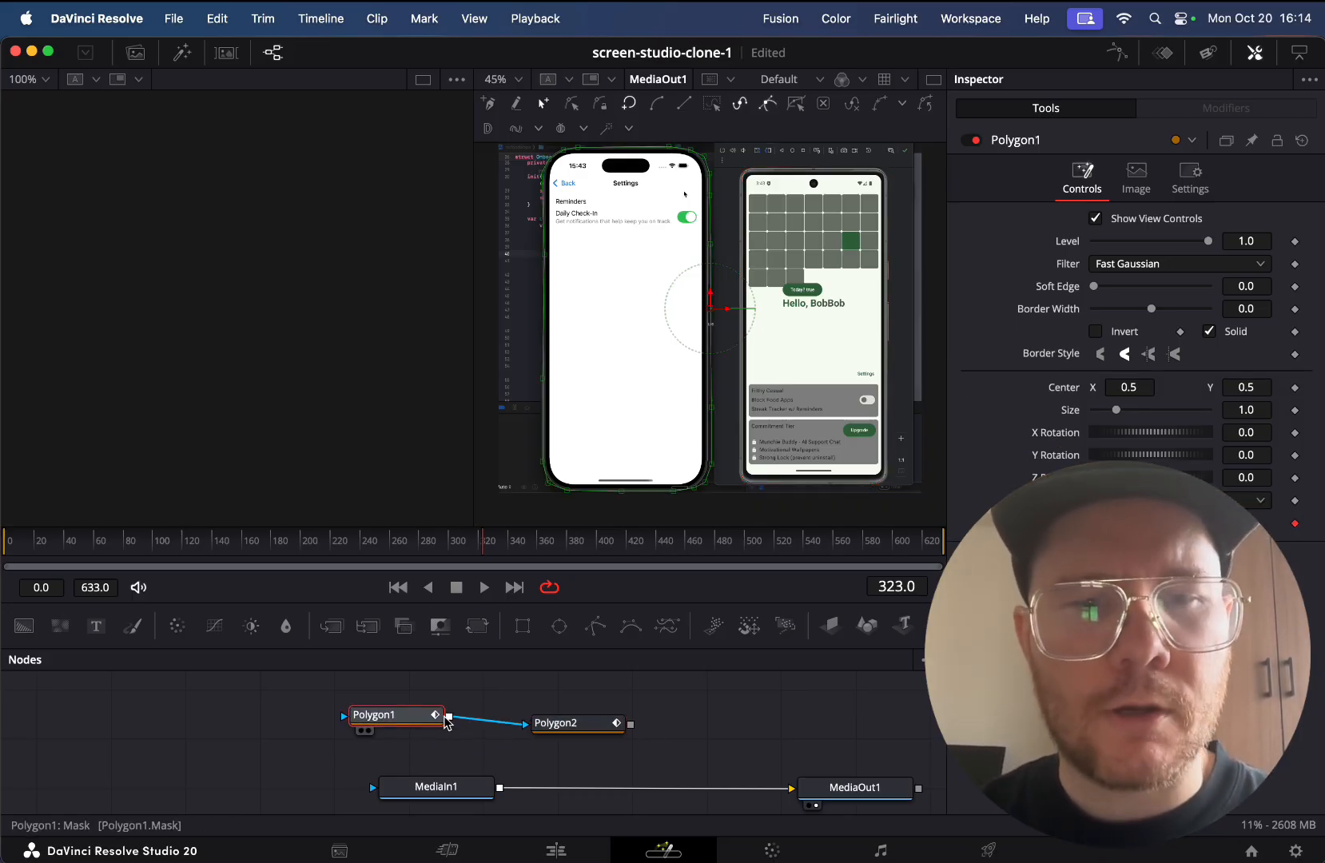
drag(553, 726, 517, 719)
click(518, 719)
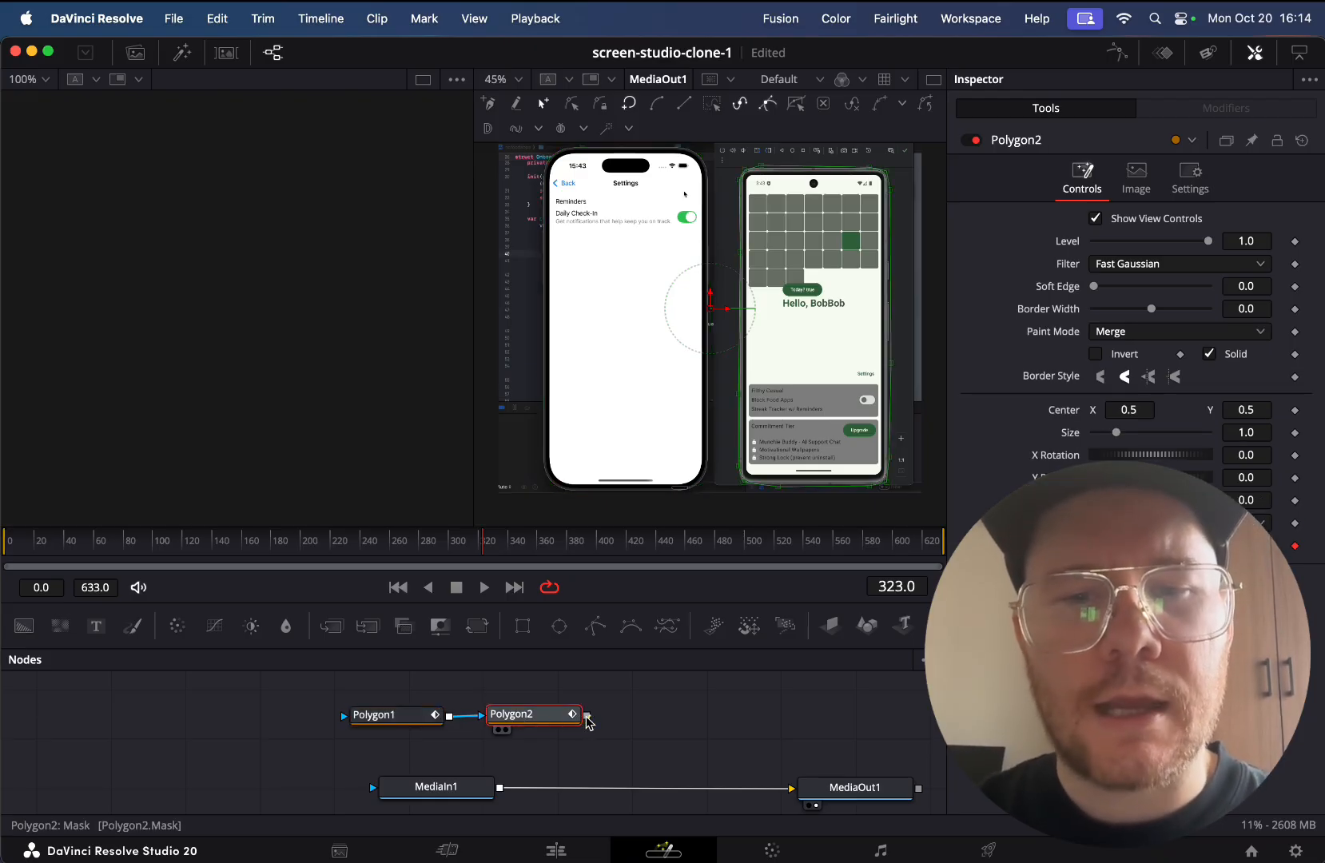
drag(588, 721, 372, 789)
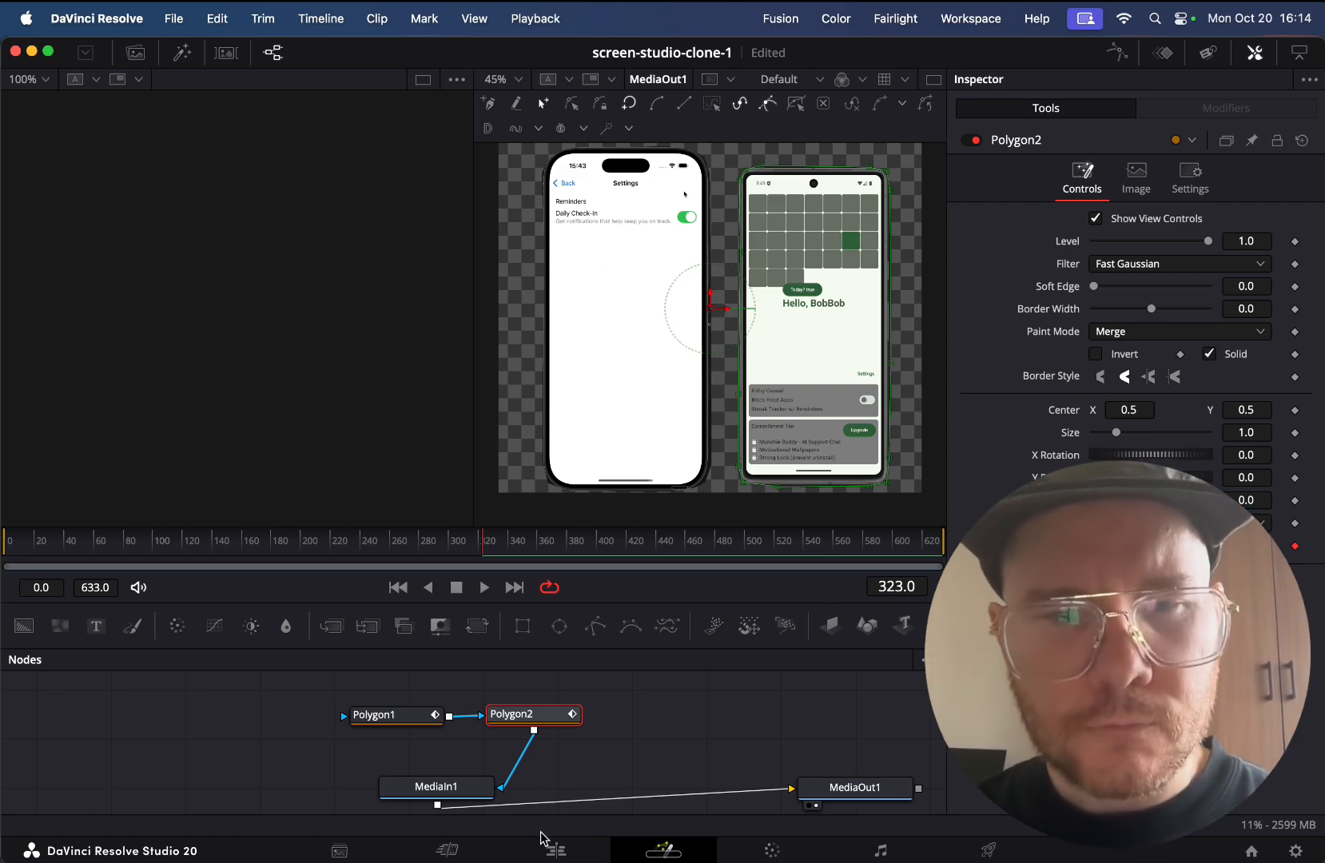
- Examine the cut-out edges around both phones up close in the edit timeline's preview
click(556, 852)
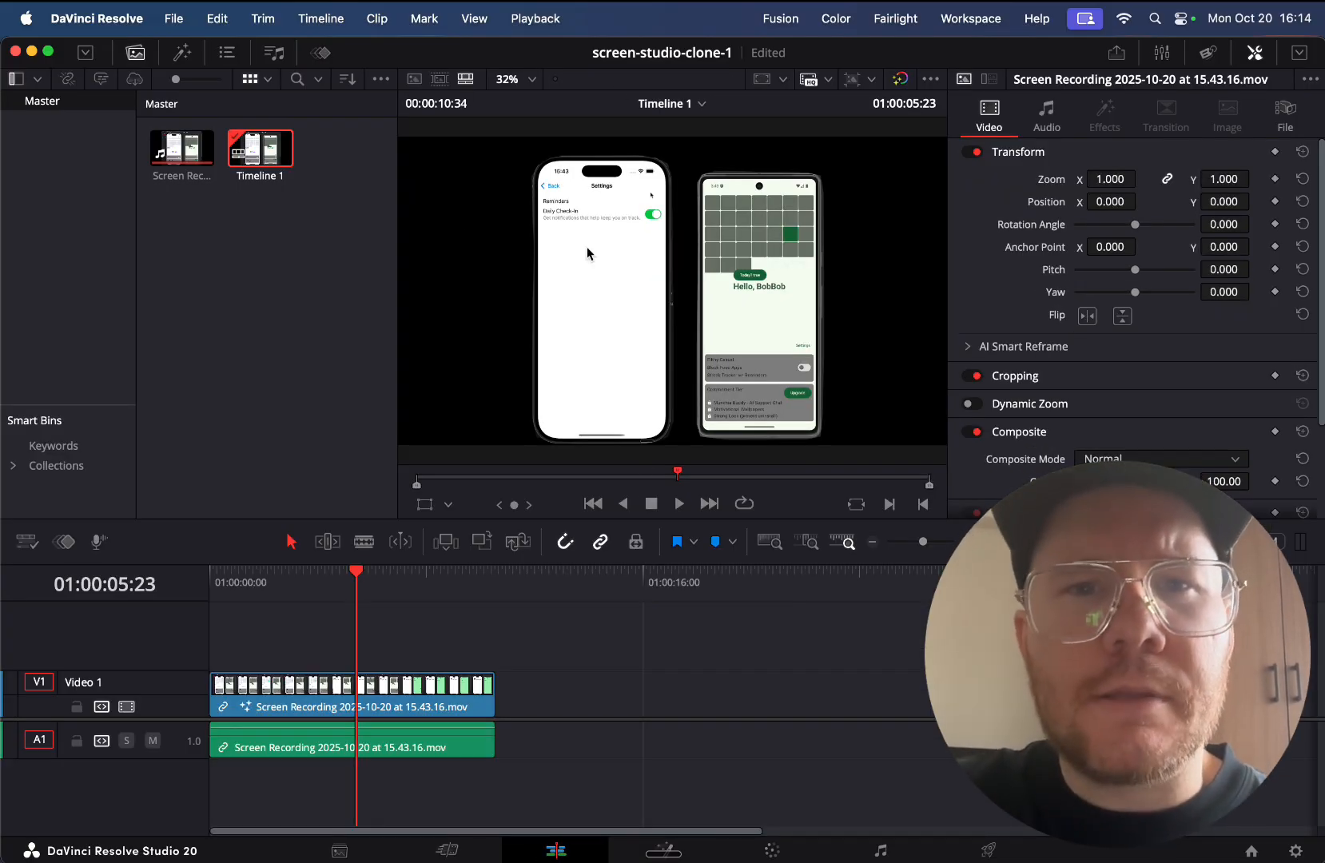
scroll(546, 188, up, 10)
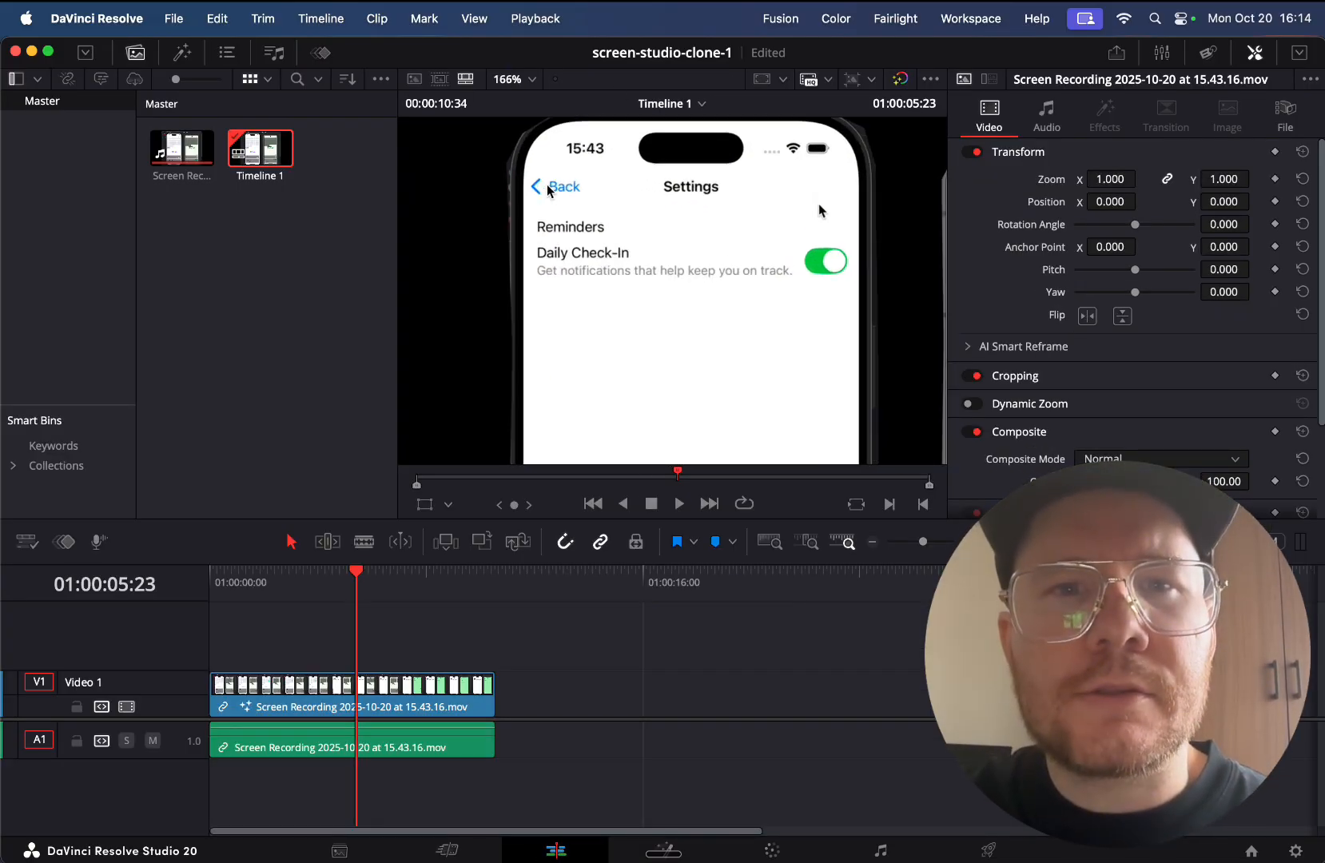
scroll(527, 190, down, 3)
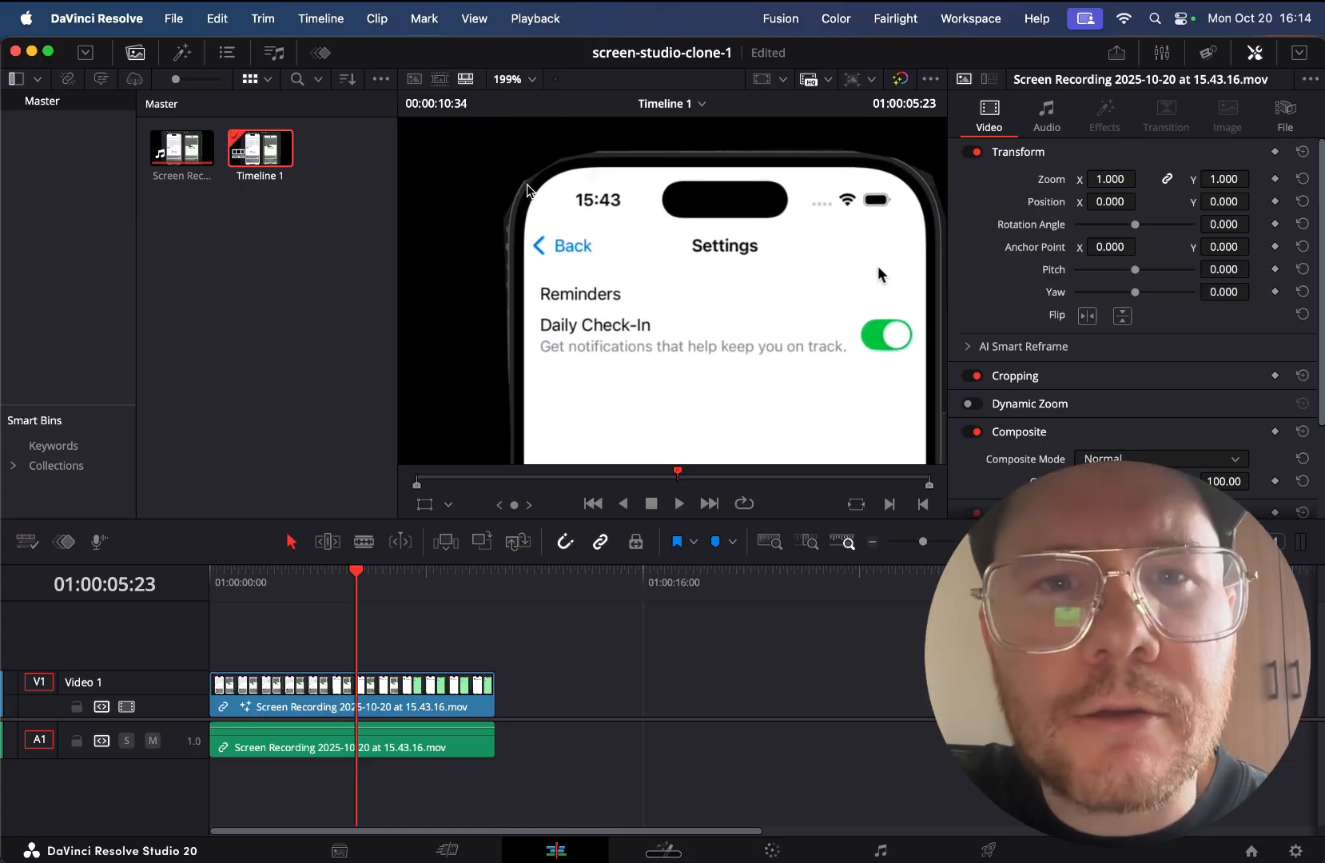
scroll(527, 190, down, 5)
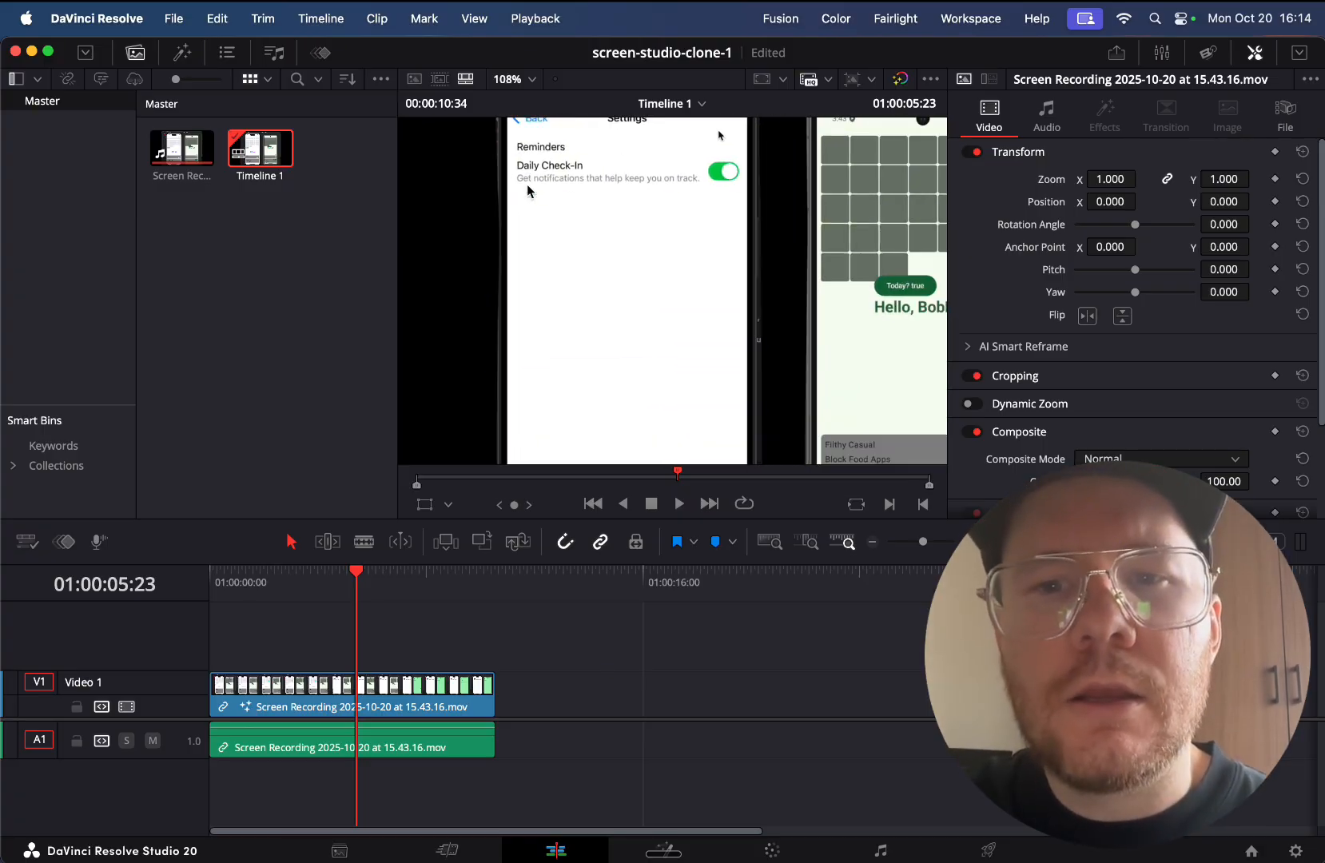
scroll(541, 272, up, 3)
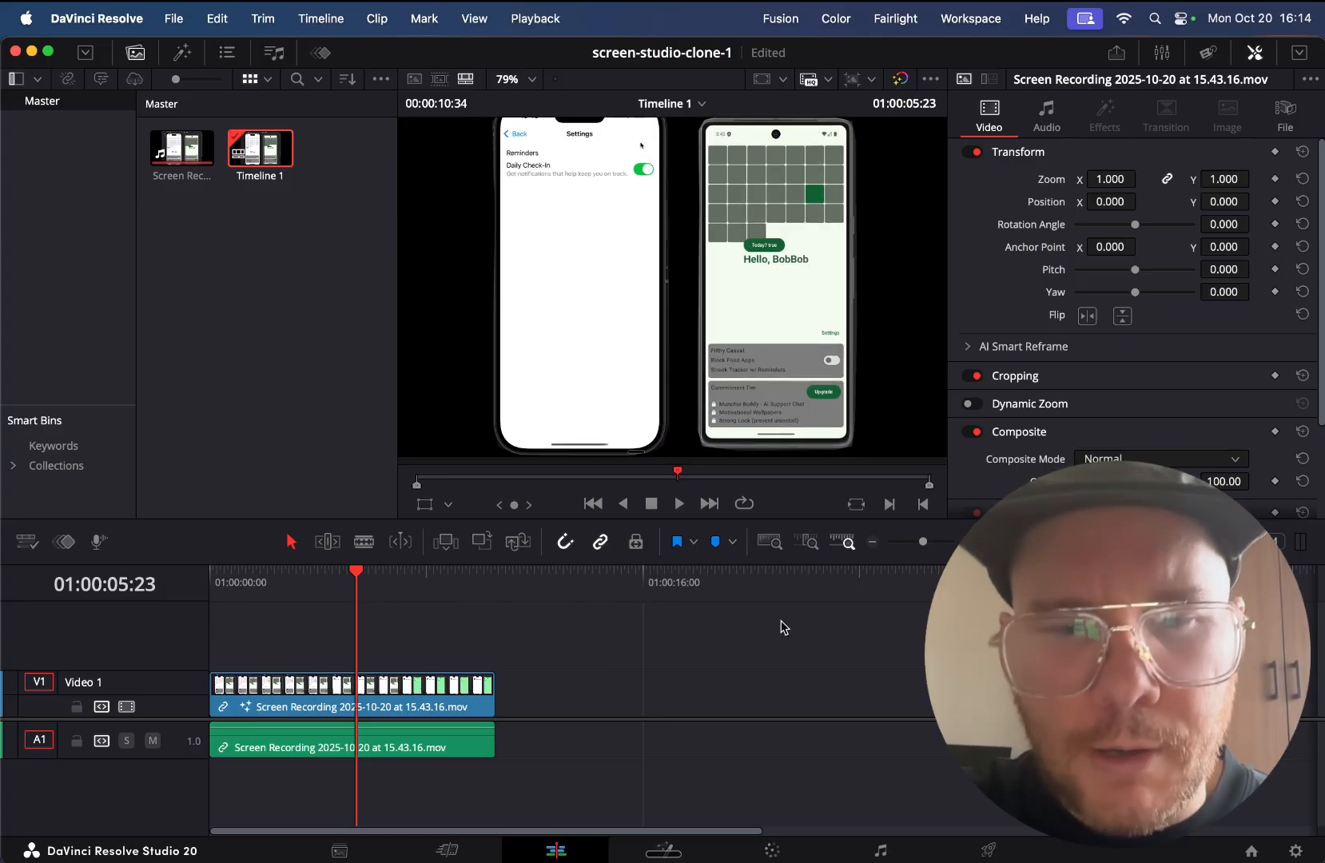
- Back in the Fusion composition, set the Soft Edge to 0.0598 on Polygon2 and 0.0394 on Polygon1
click(704, 845)
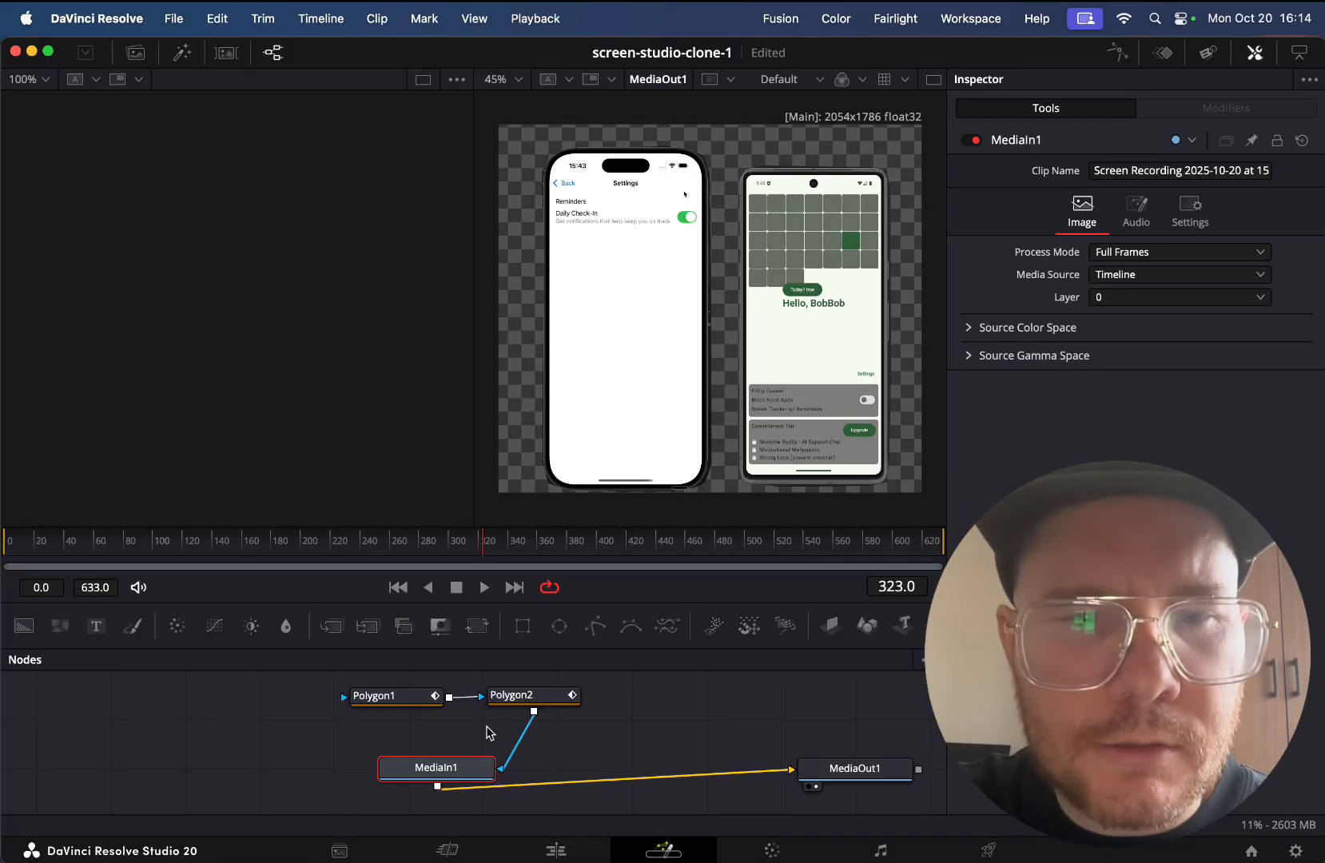
click(505, 697)
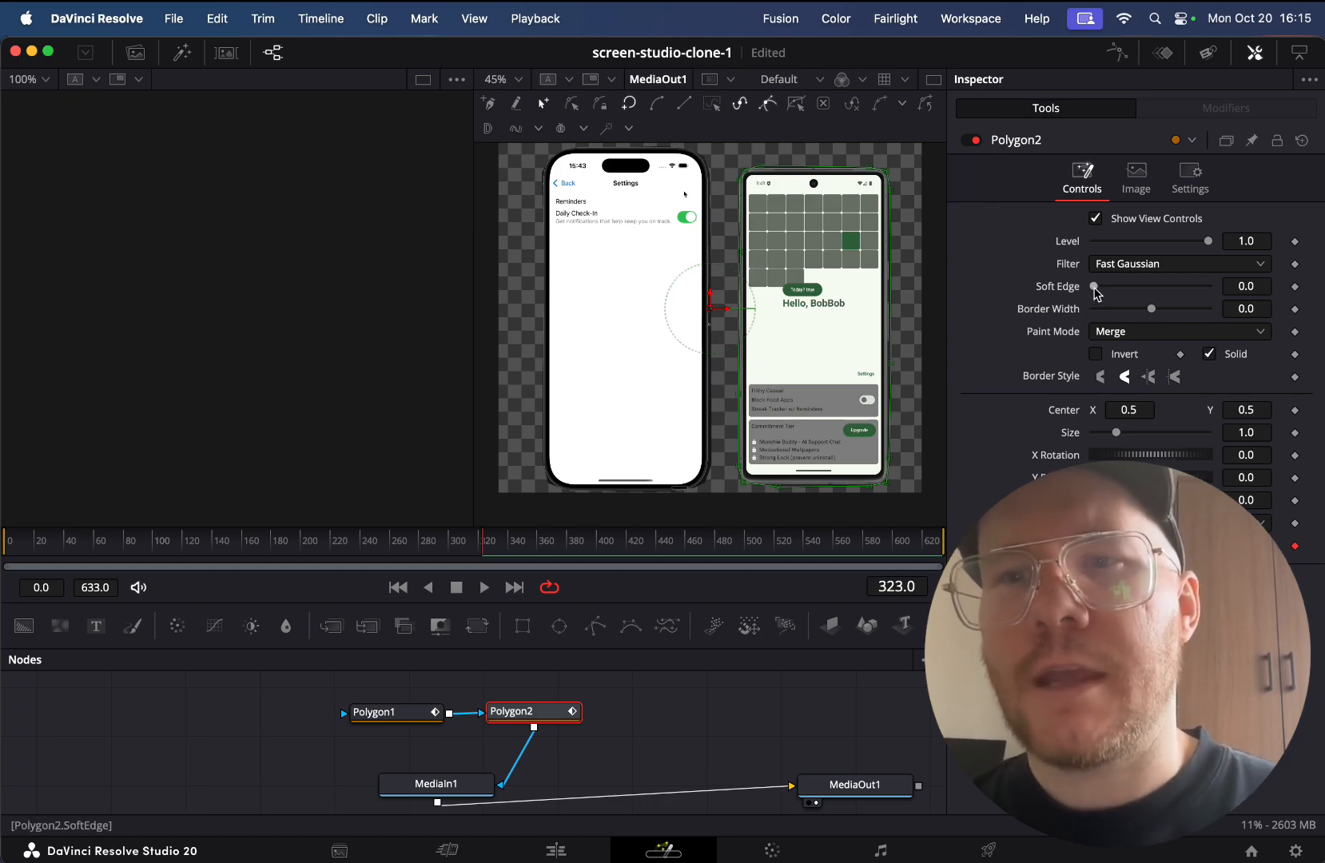
drag(1096, 292, 1128, 288)
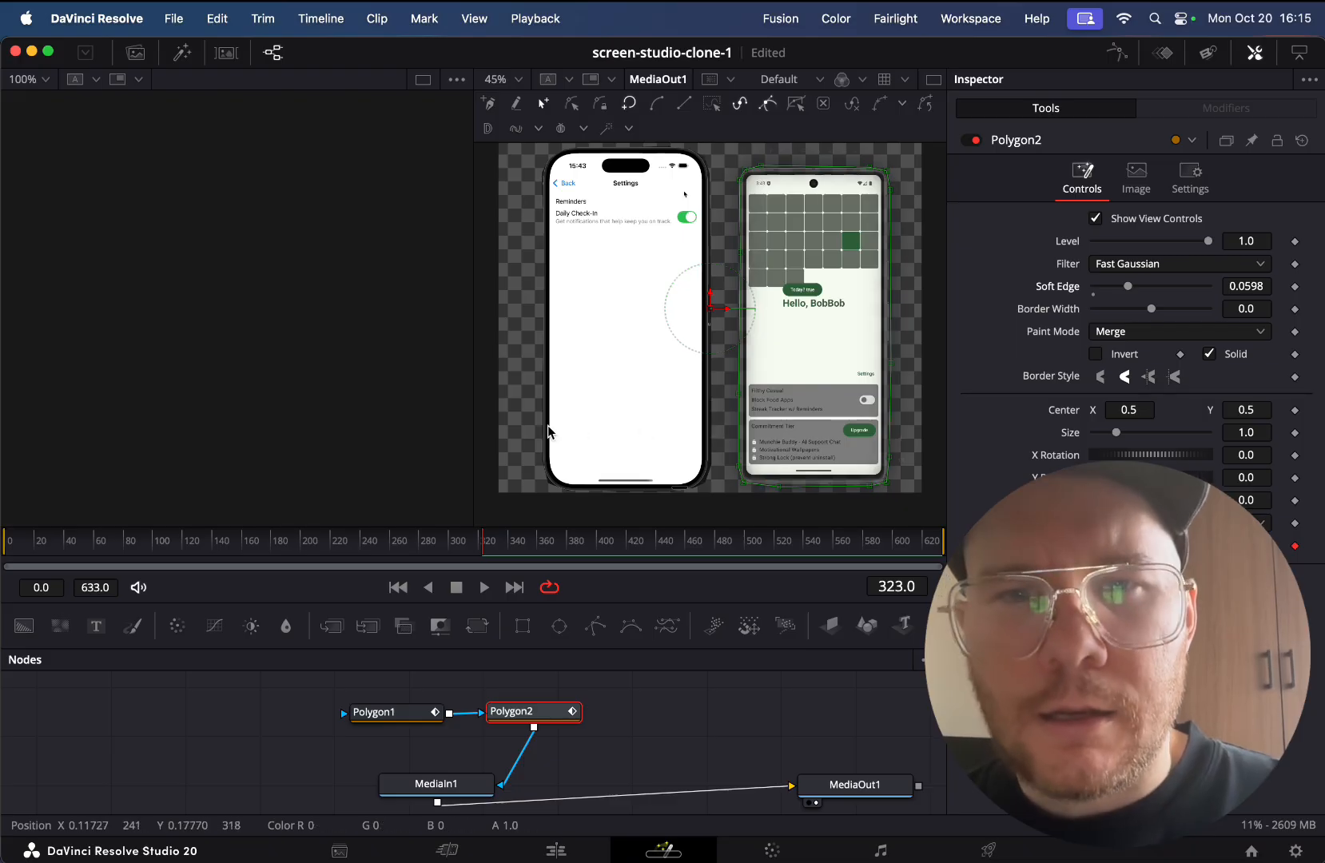
click(379, 713)
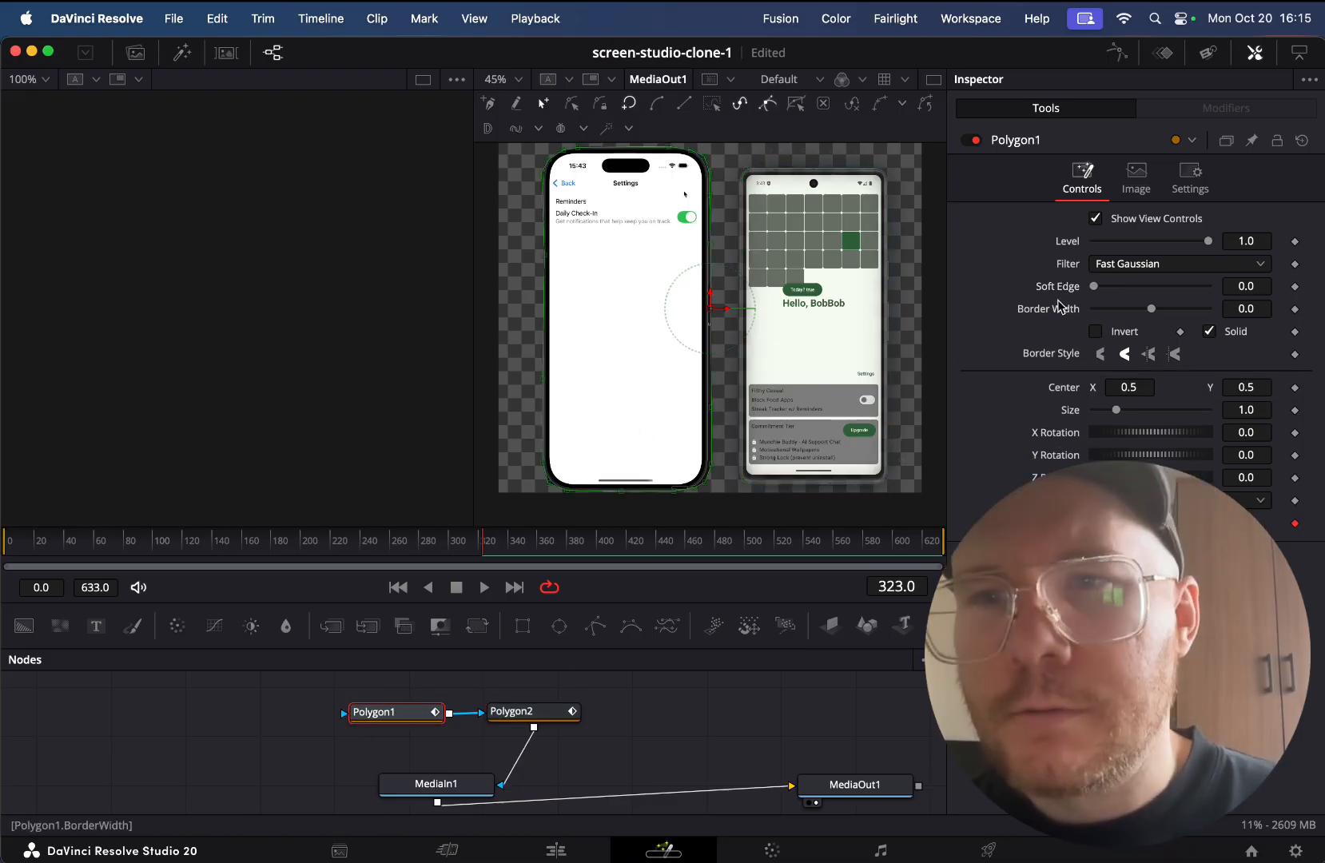
drag(1095, 286, 1120, 288)
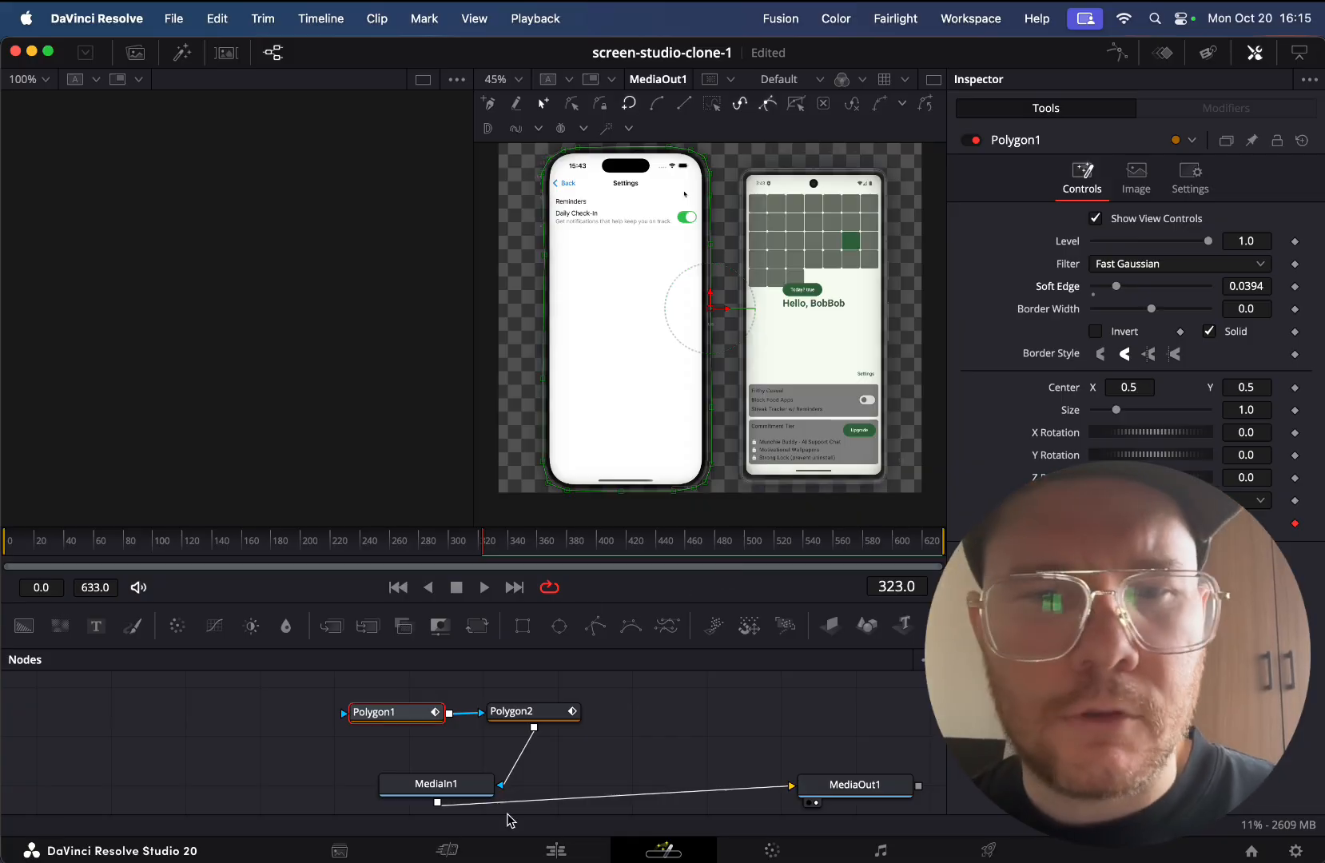
- Back in the edit timeline, add a Four Color Gradient generator on a new video track above the recording, extended to the recording's full length
click(555, 850)
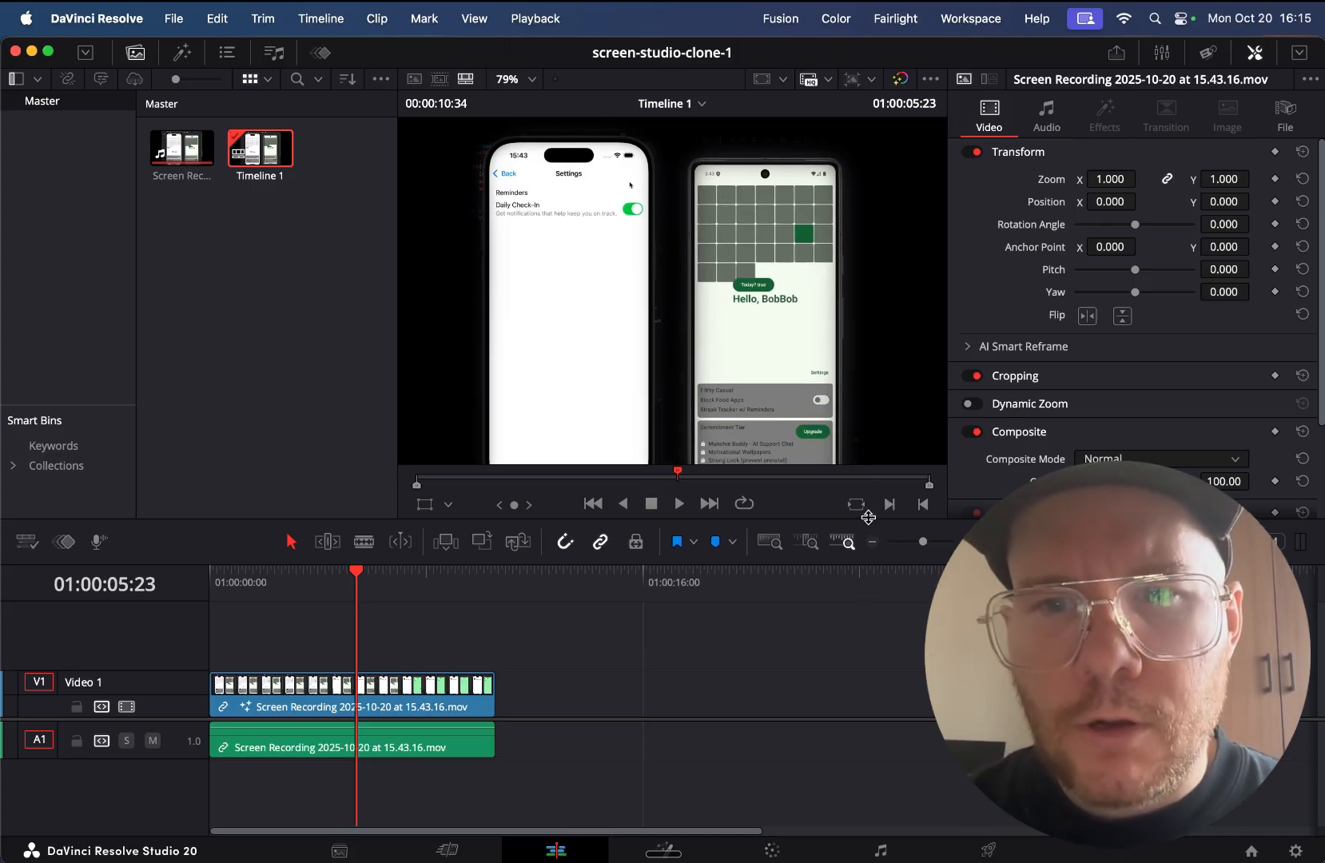
drag(868, 517, 868, 597)
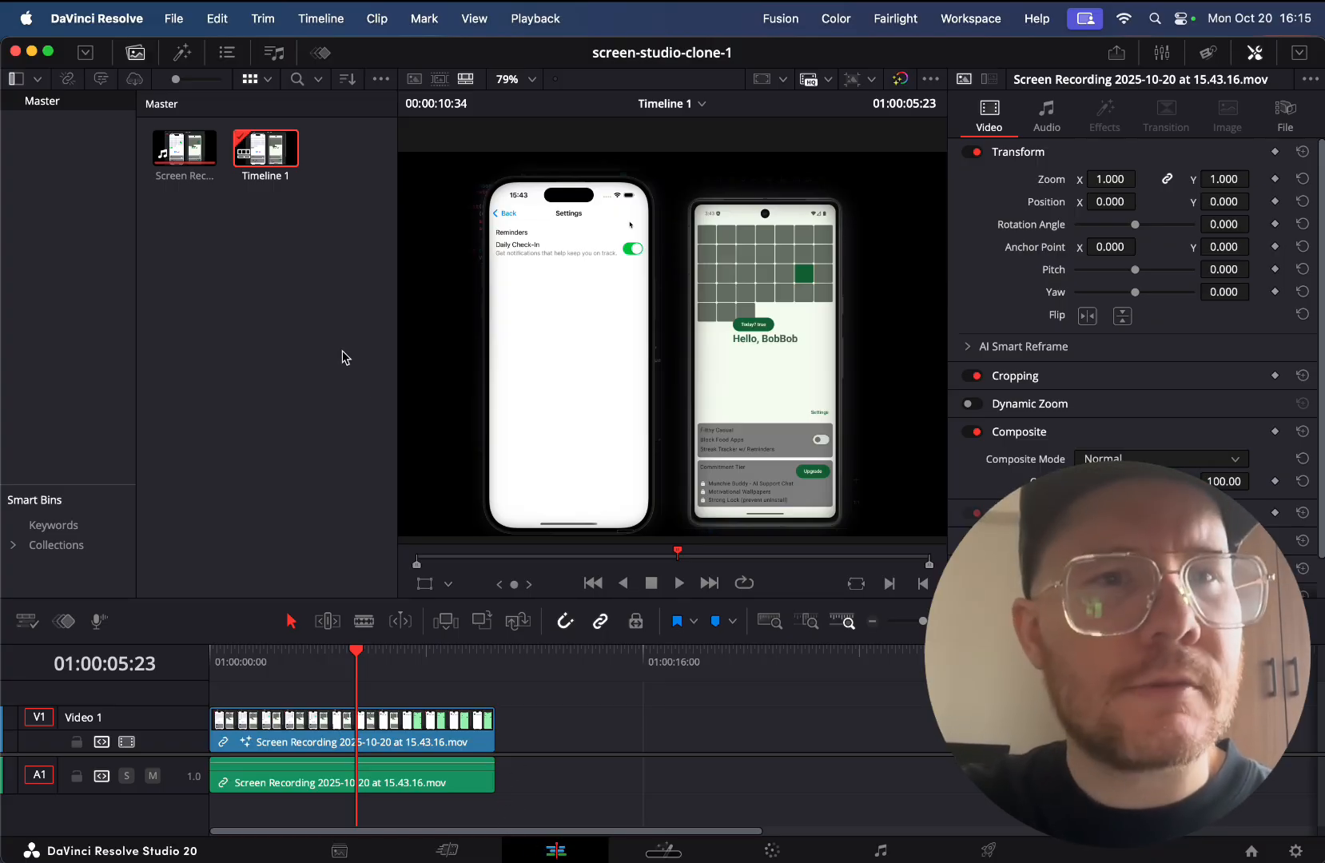
click(183, 56)
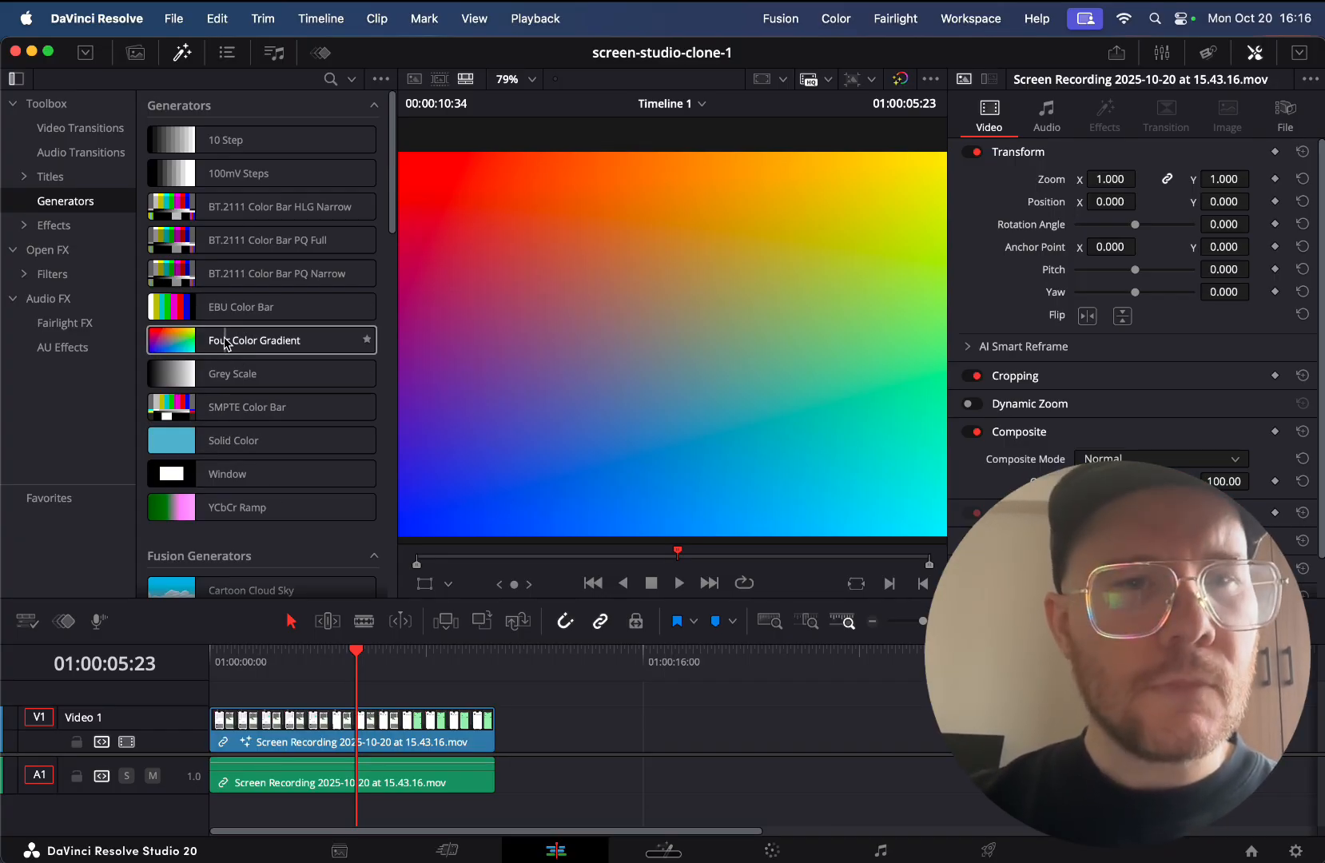
drag(225, 344, 160, 708)
scroll(371, 700, right, 1)
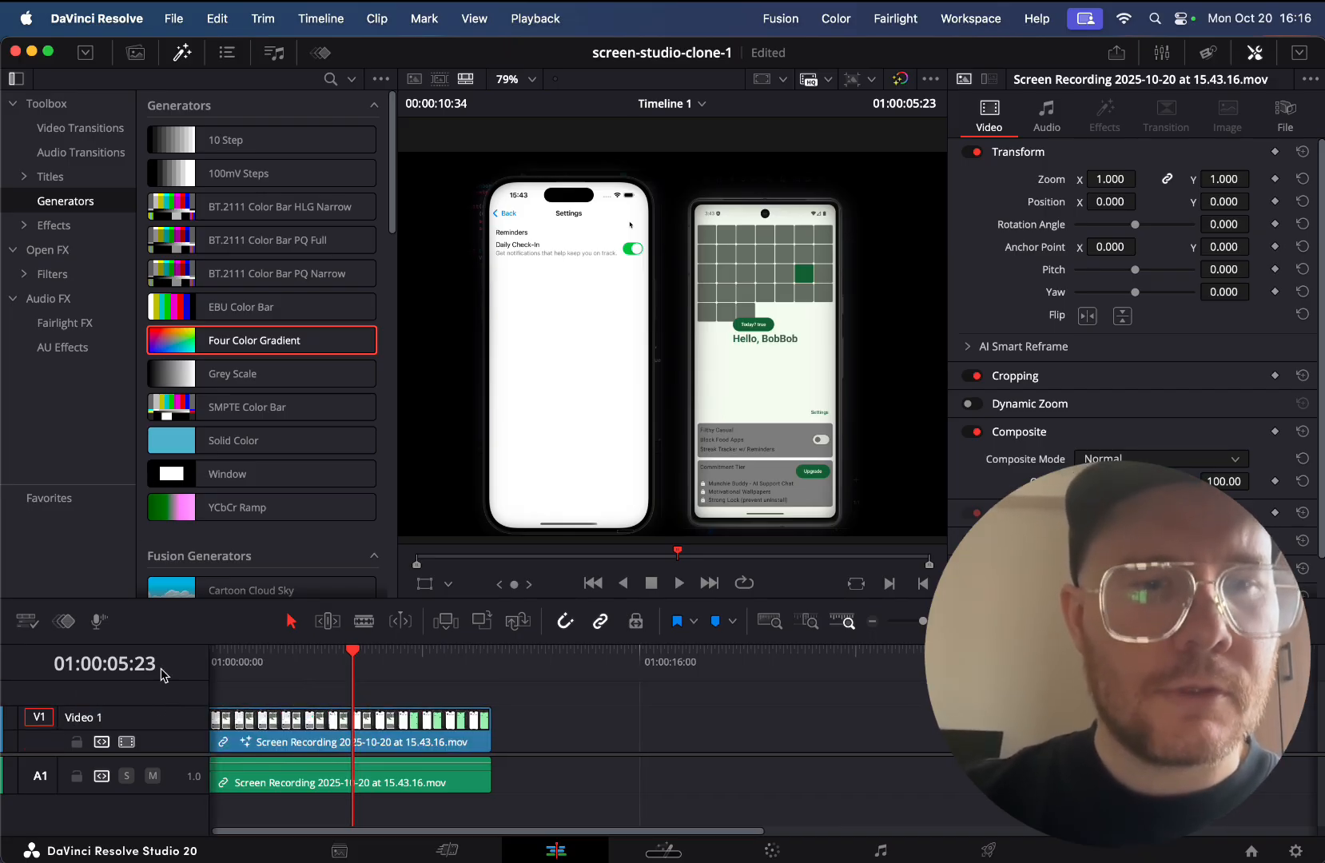
drag(225, 339, 166, 702)
drag(336, 712, 374, 710)
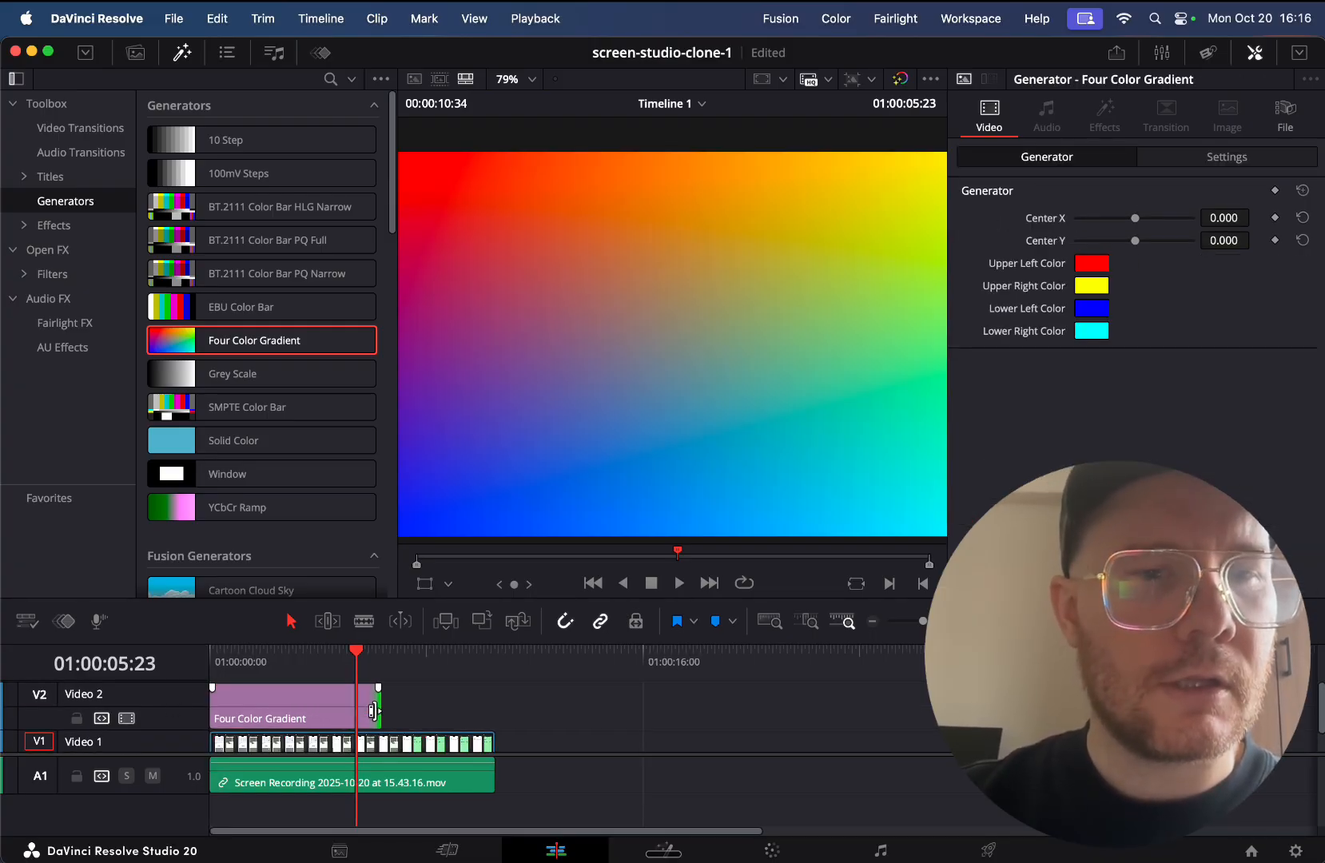
drag(458, 710, 494, 710)
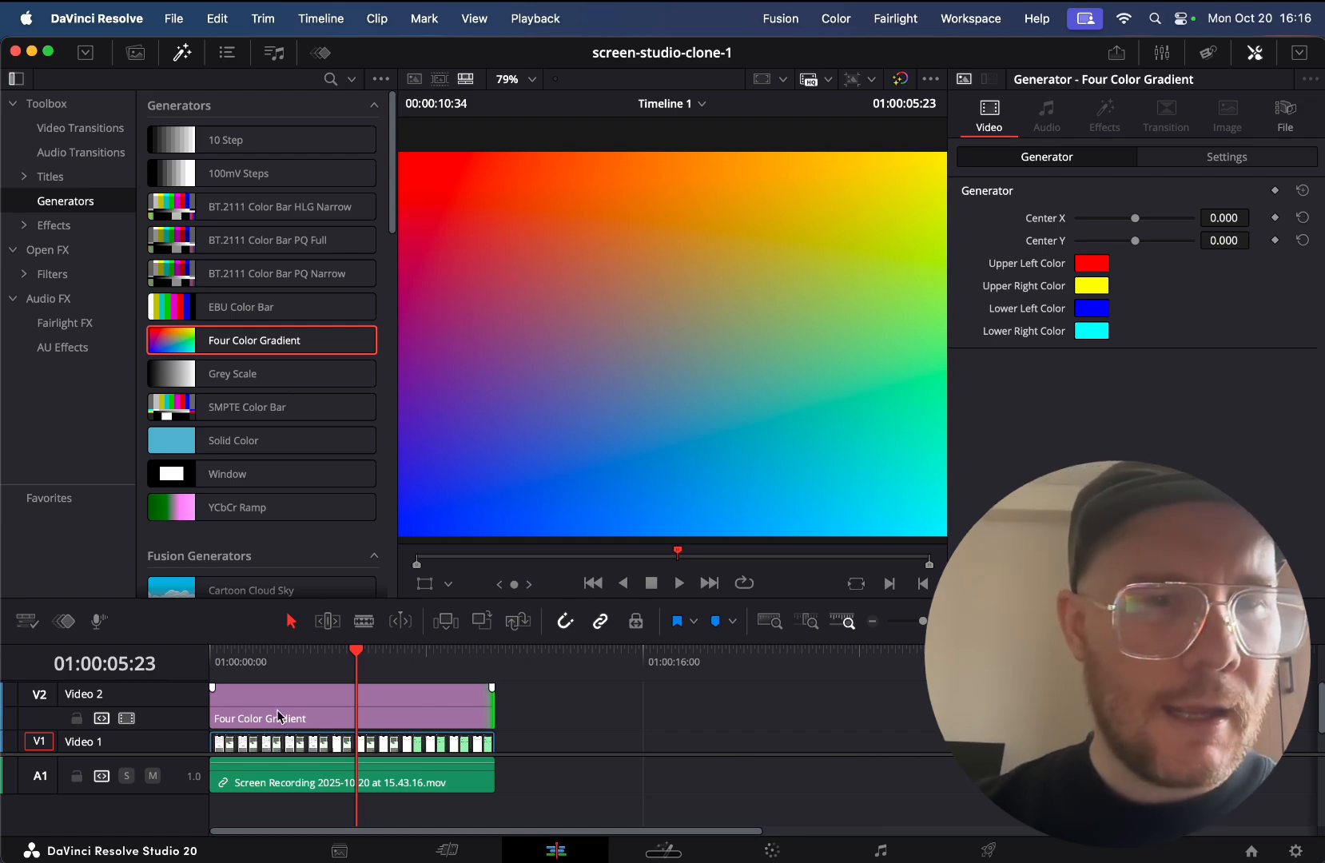
- Move the gradient's track below the screen recording and set the gradient's Center X and Center Y to -1.000
right_click(86, 701)
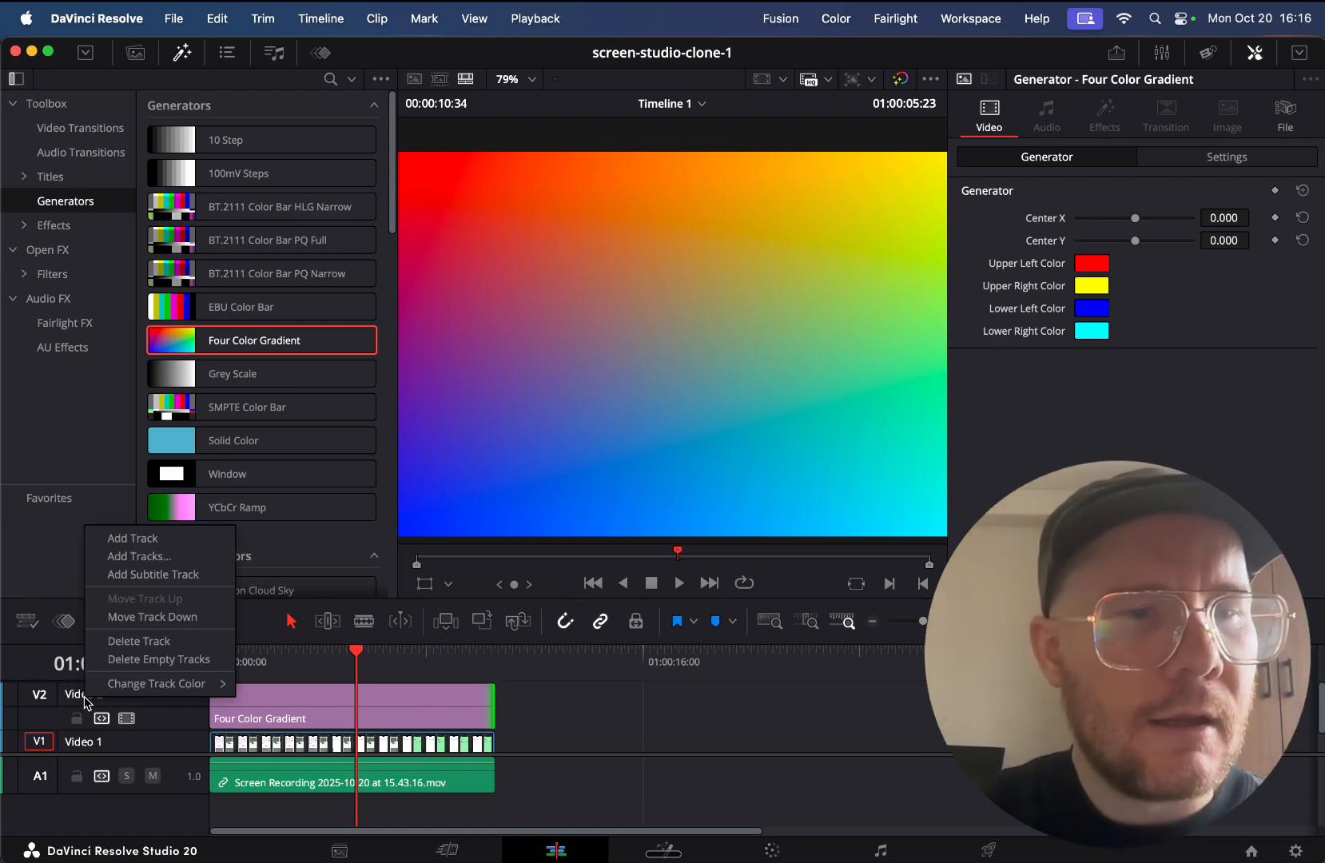
click(109, 618)
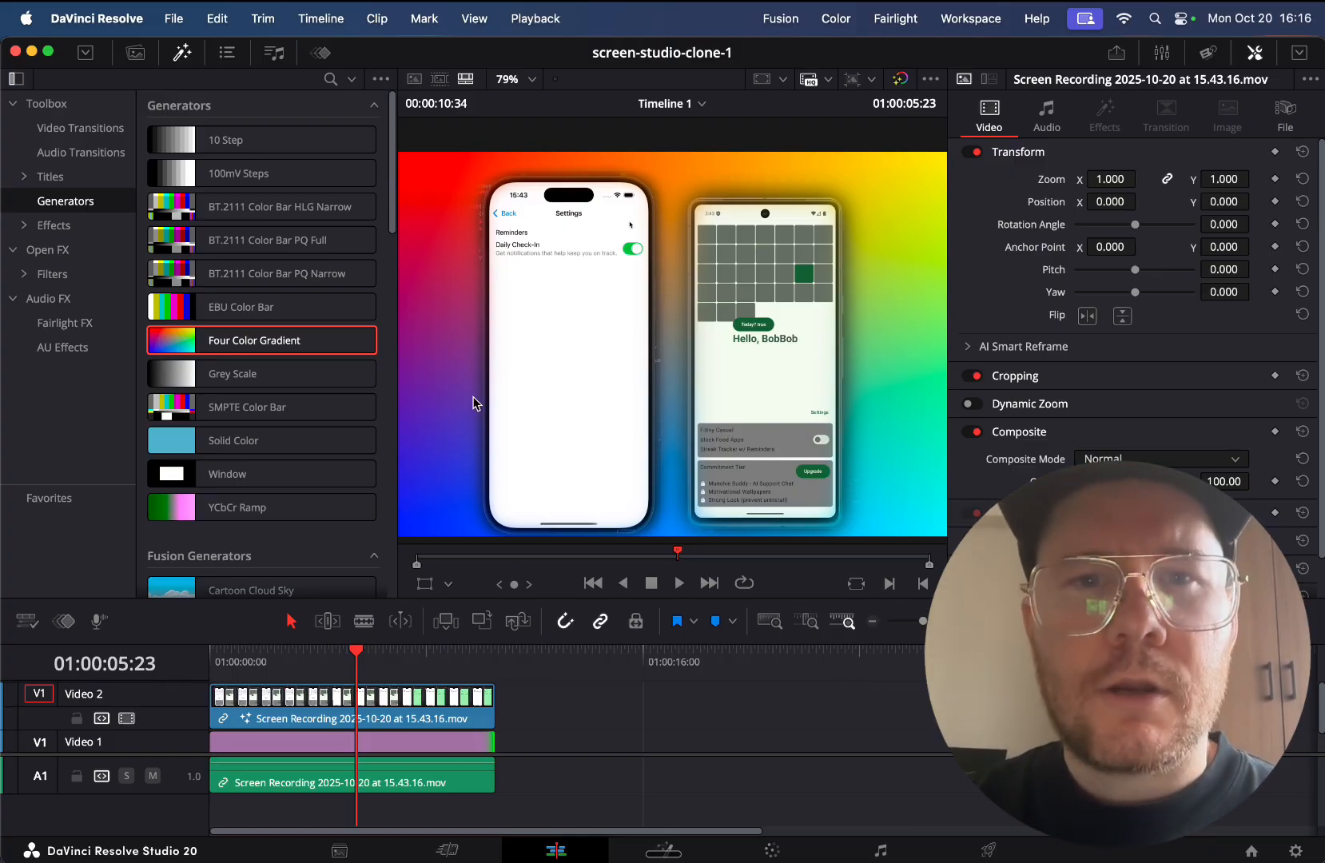
click(392, 748)
click(392, 747)
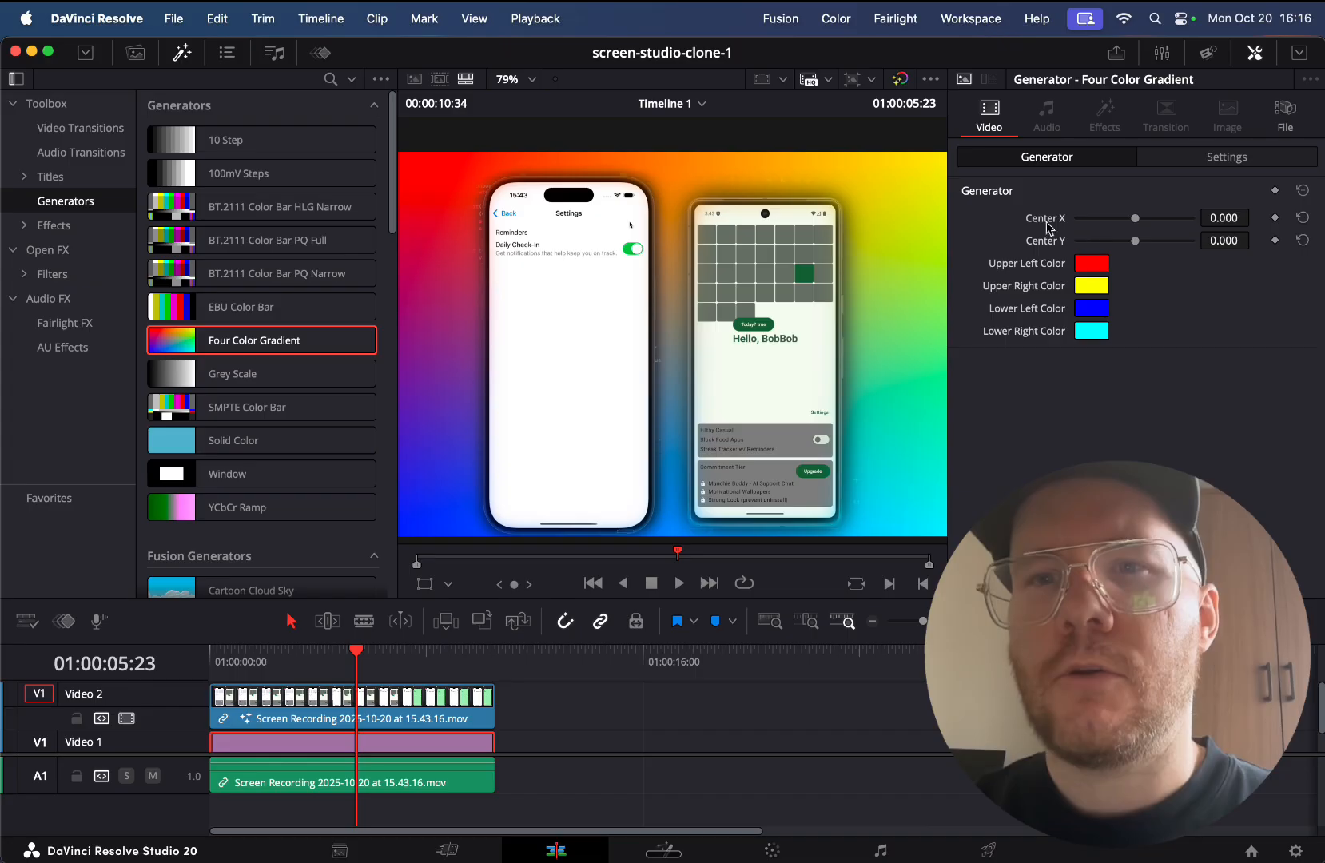
drag(1134, 221, 1072, 242)
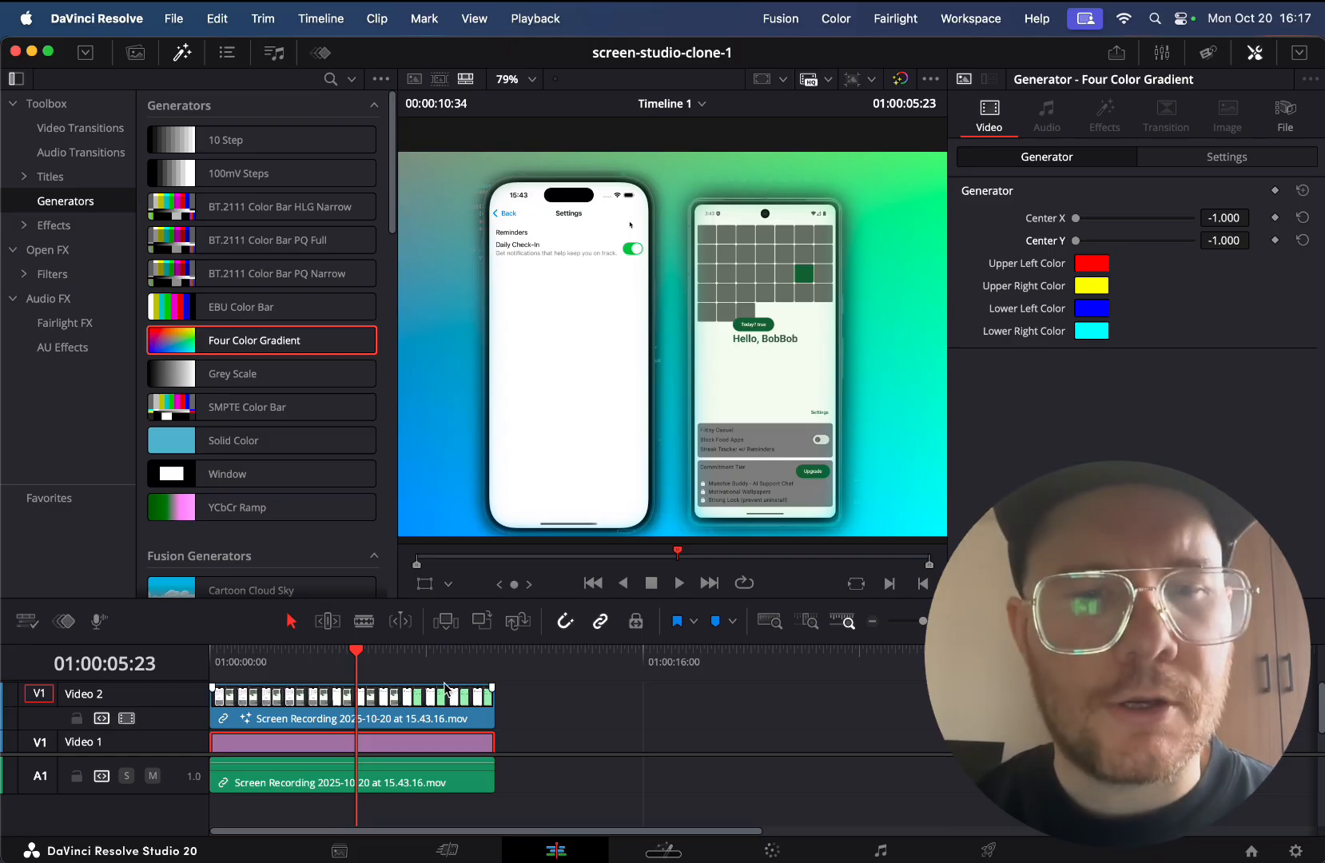
- Raise the screen recording clip in the frame by setting its Position Y to 20
click(430, 706)
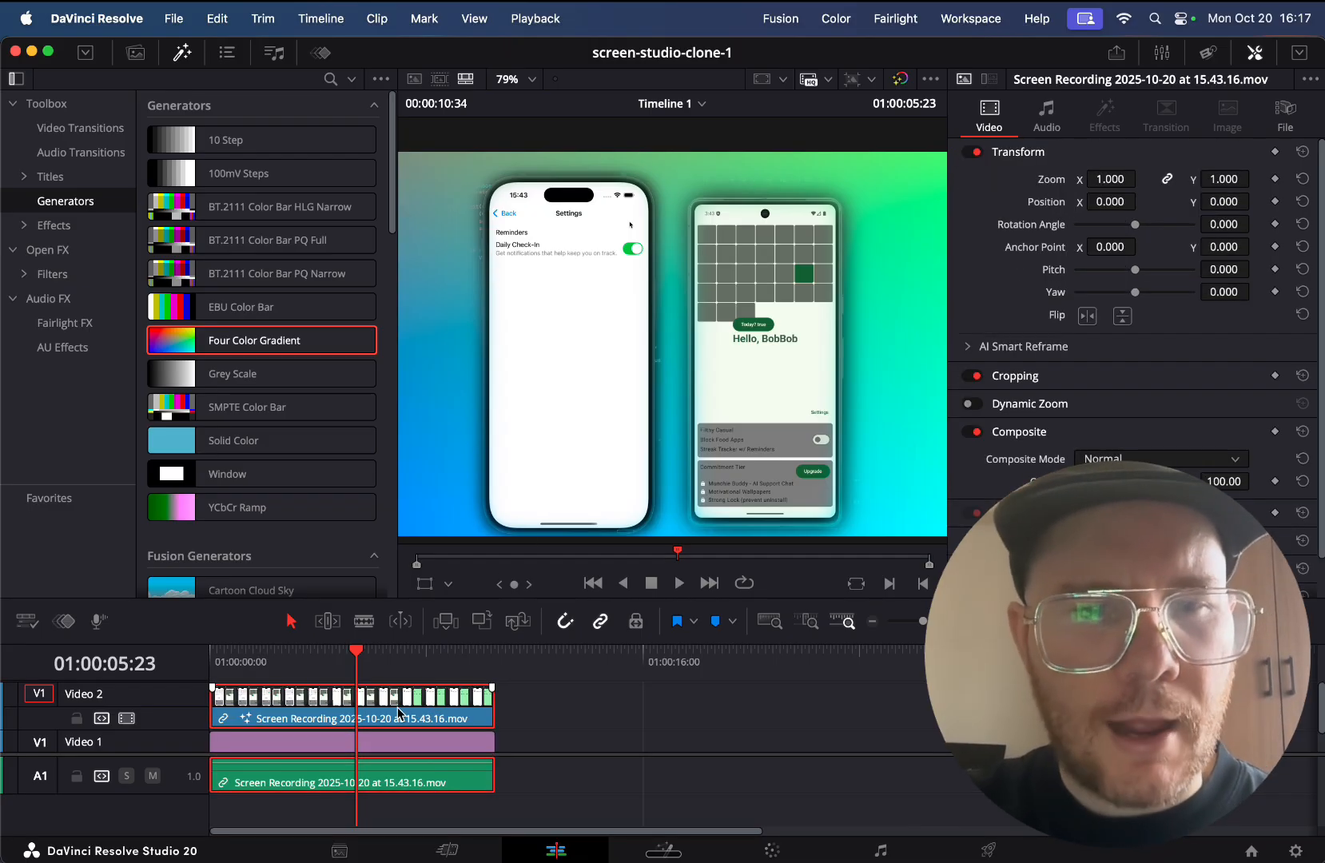
click(397, 708)
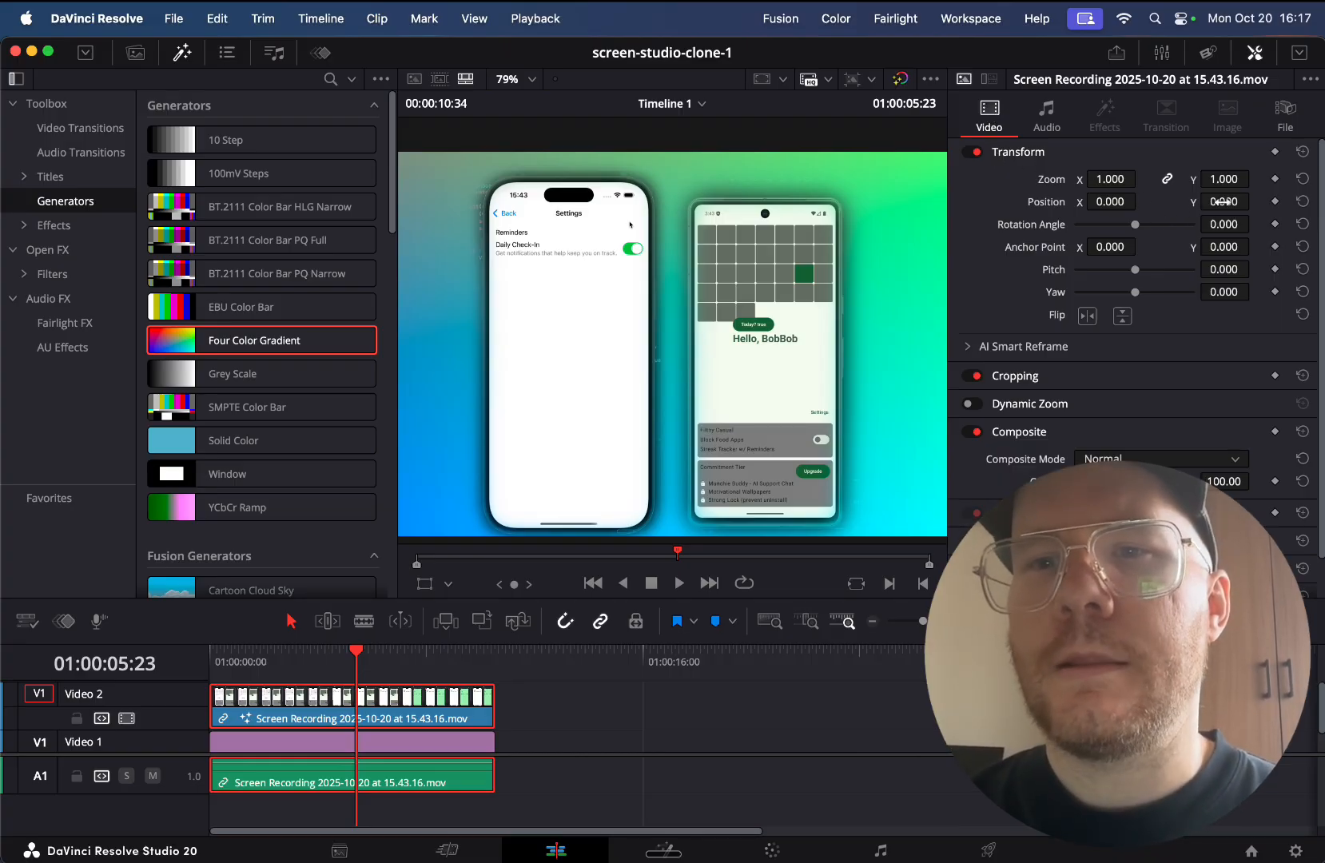
mouse_move(1235, 203)
mouse_down()
mouse_move(1255, 200)
mouse_move(1237, 210)
mouse_up()
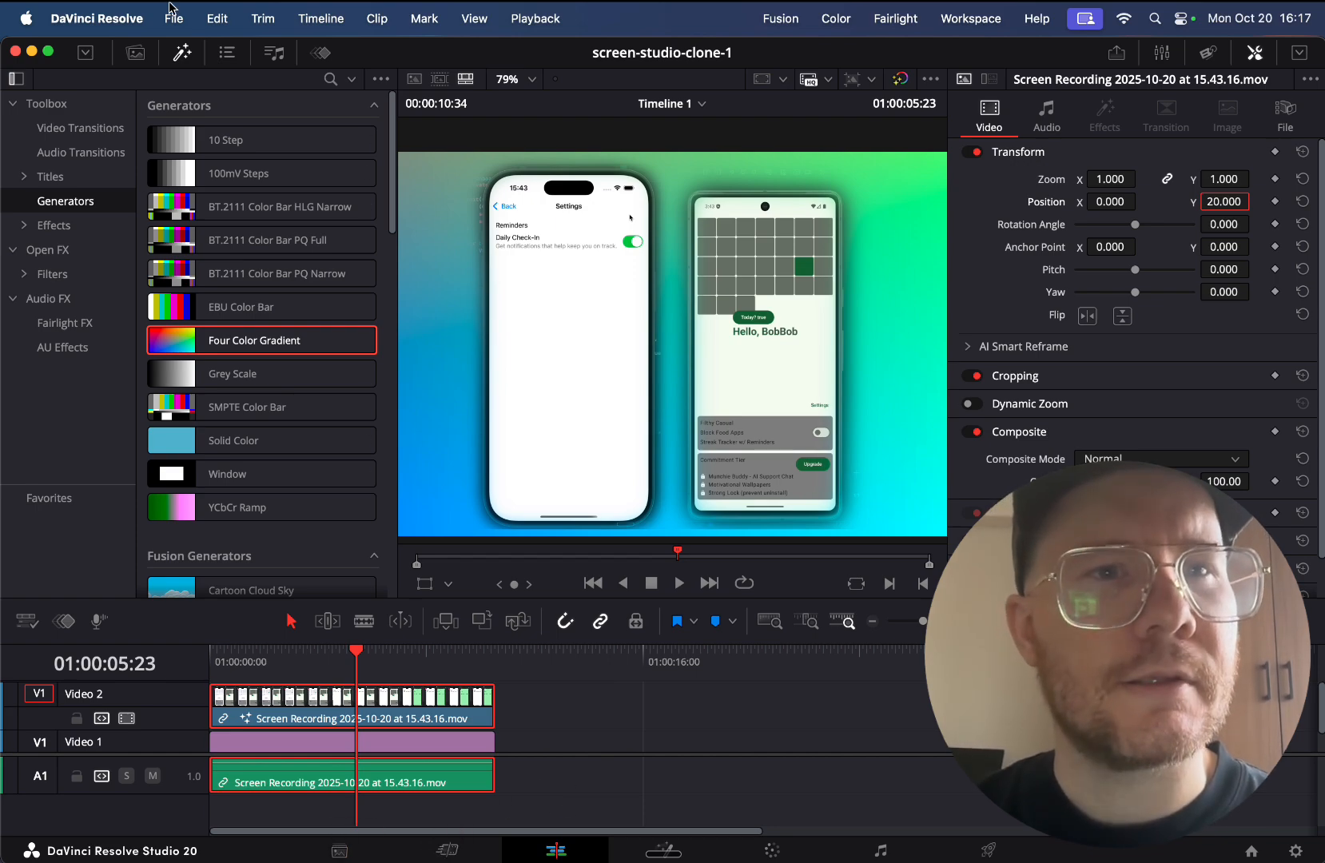
- Start importing media into the media pool's Master bin
click(141, 54)
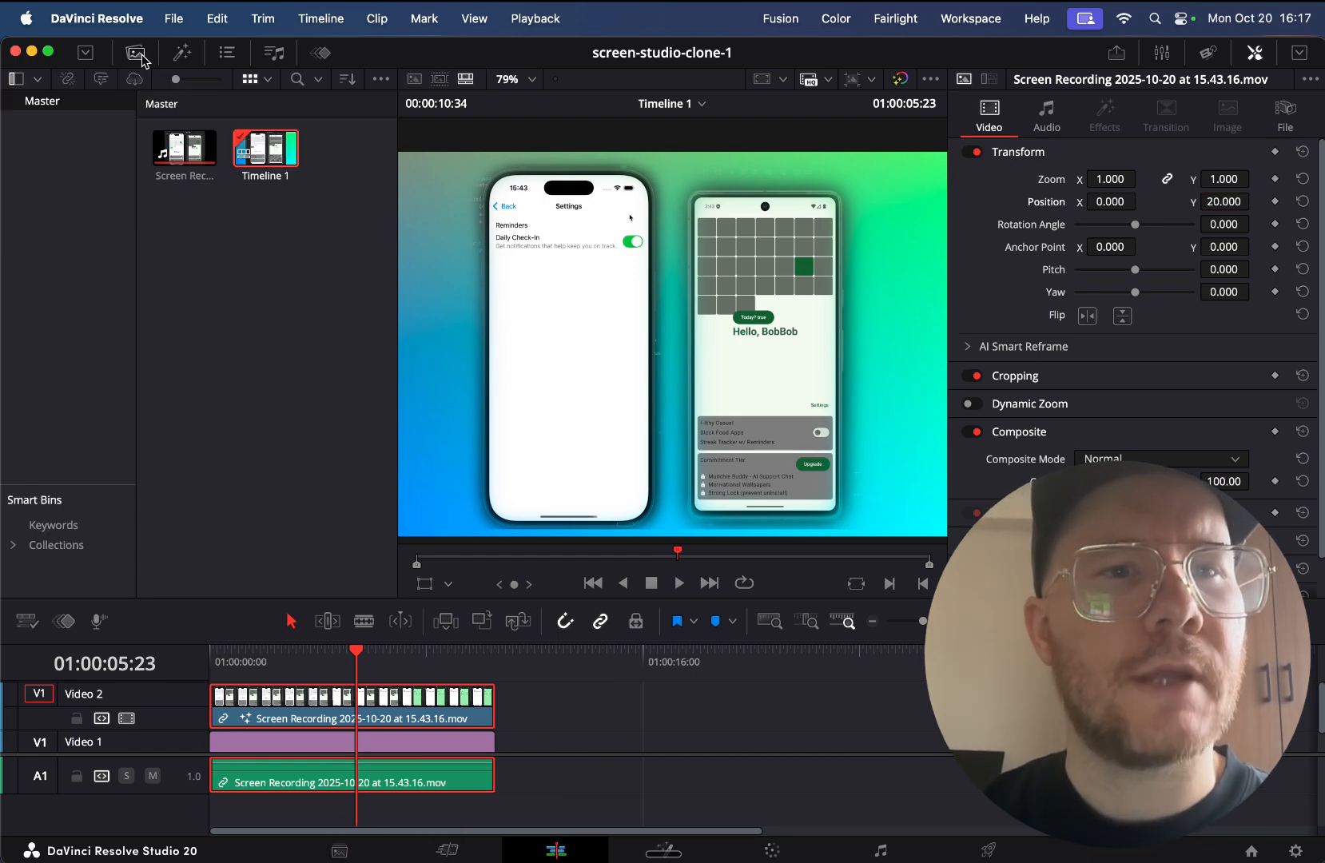
right_click(233, 296)
click(203, 259)
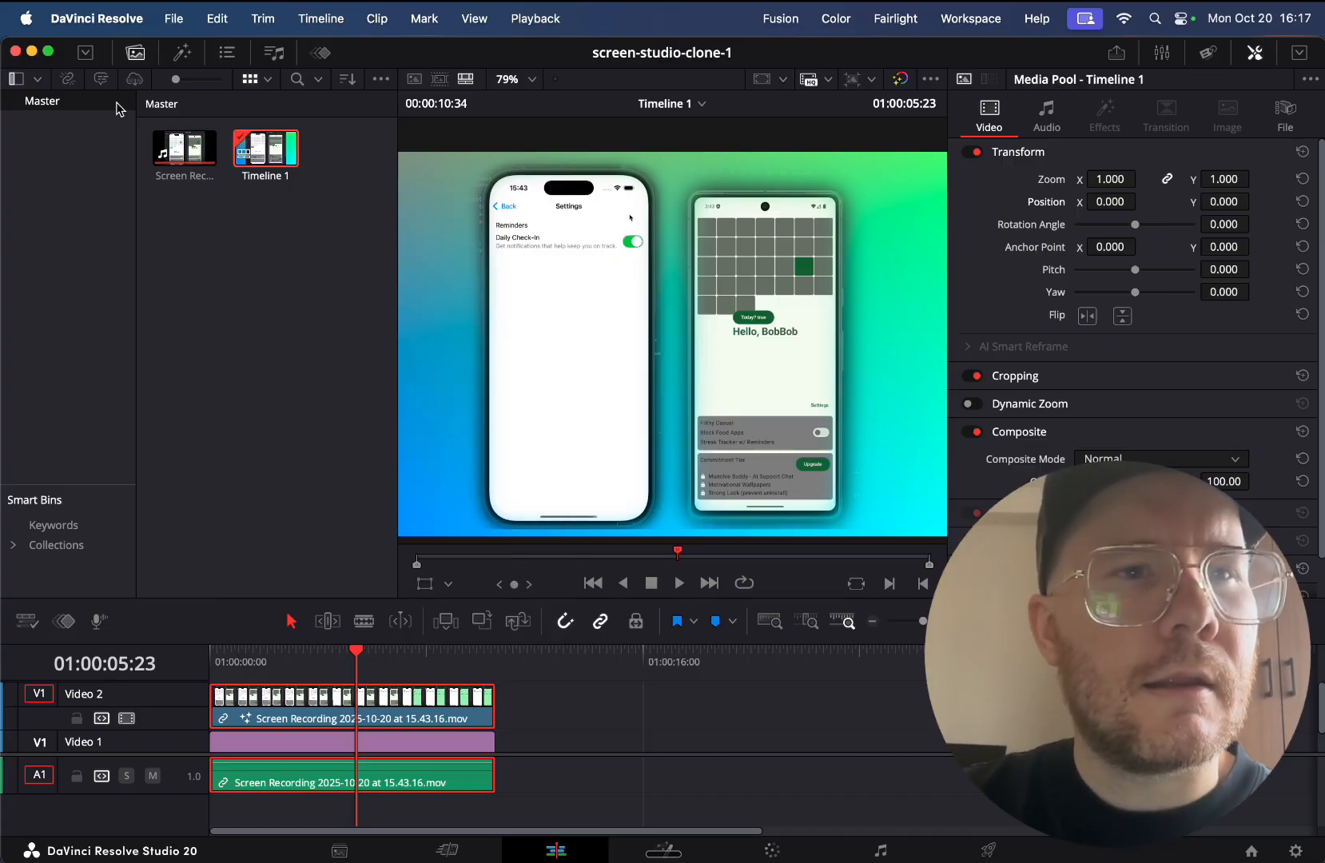
right_click(233, 260)
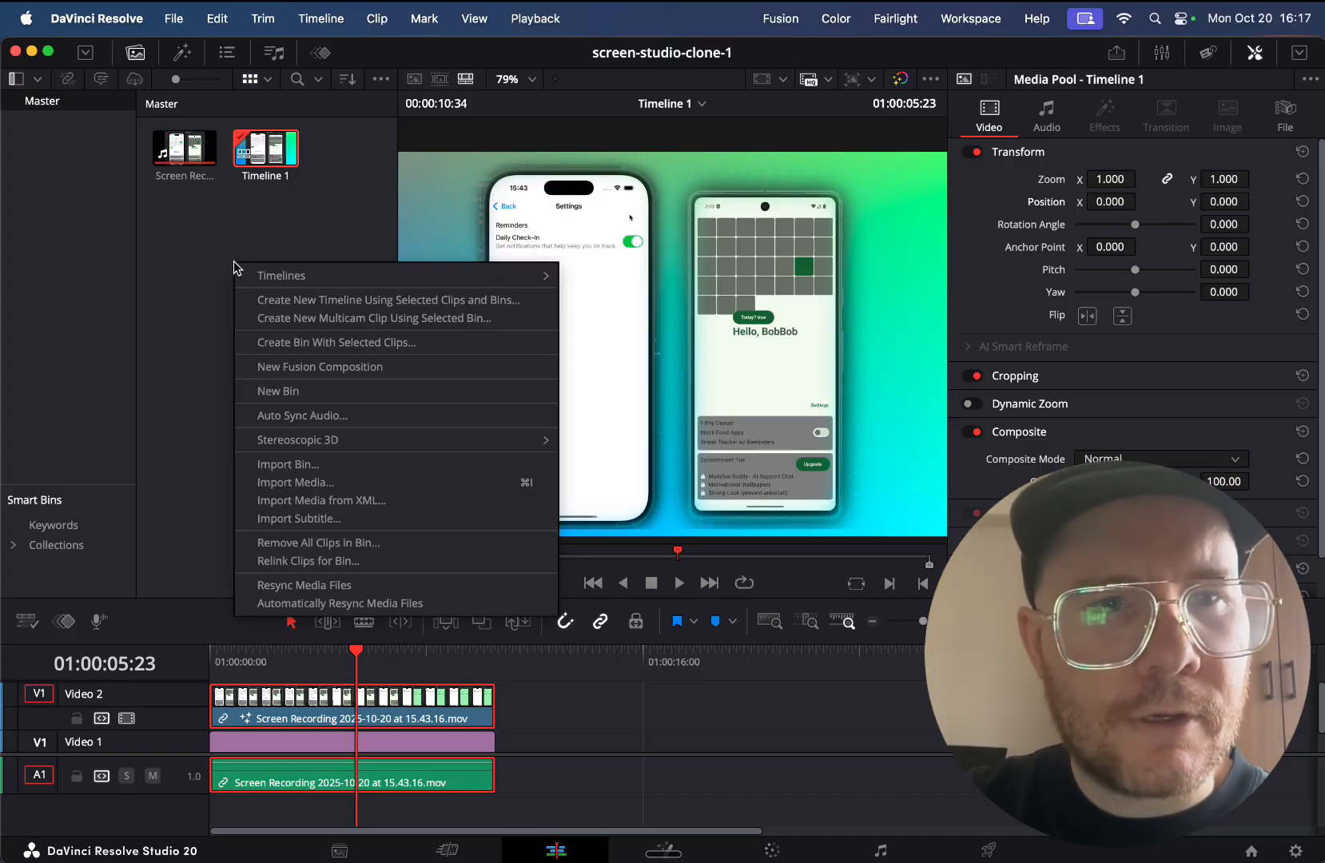
click(272, 482)
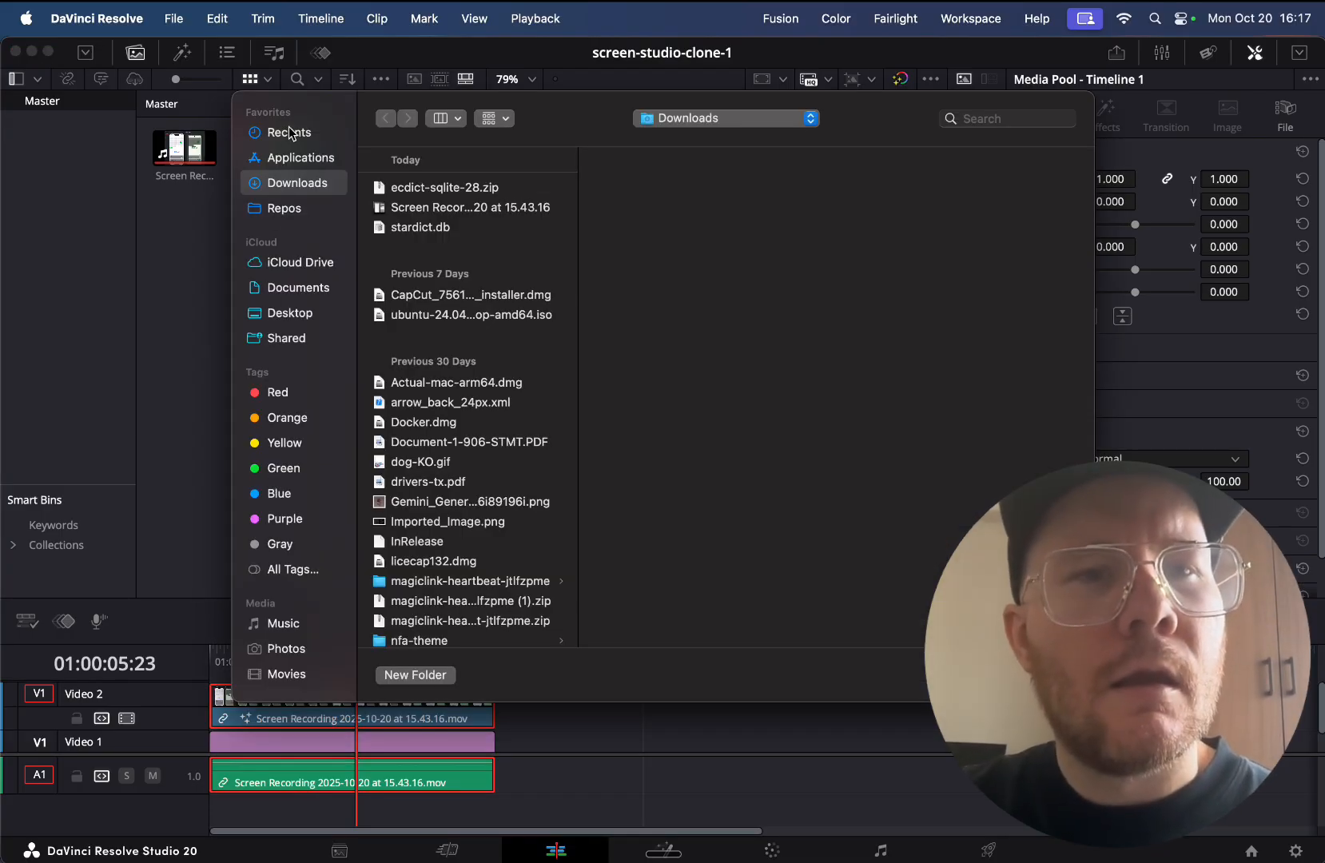
- Look through the recent files for a music track to import
click(289, 127)
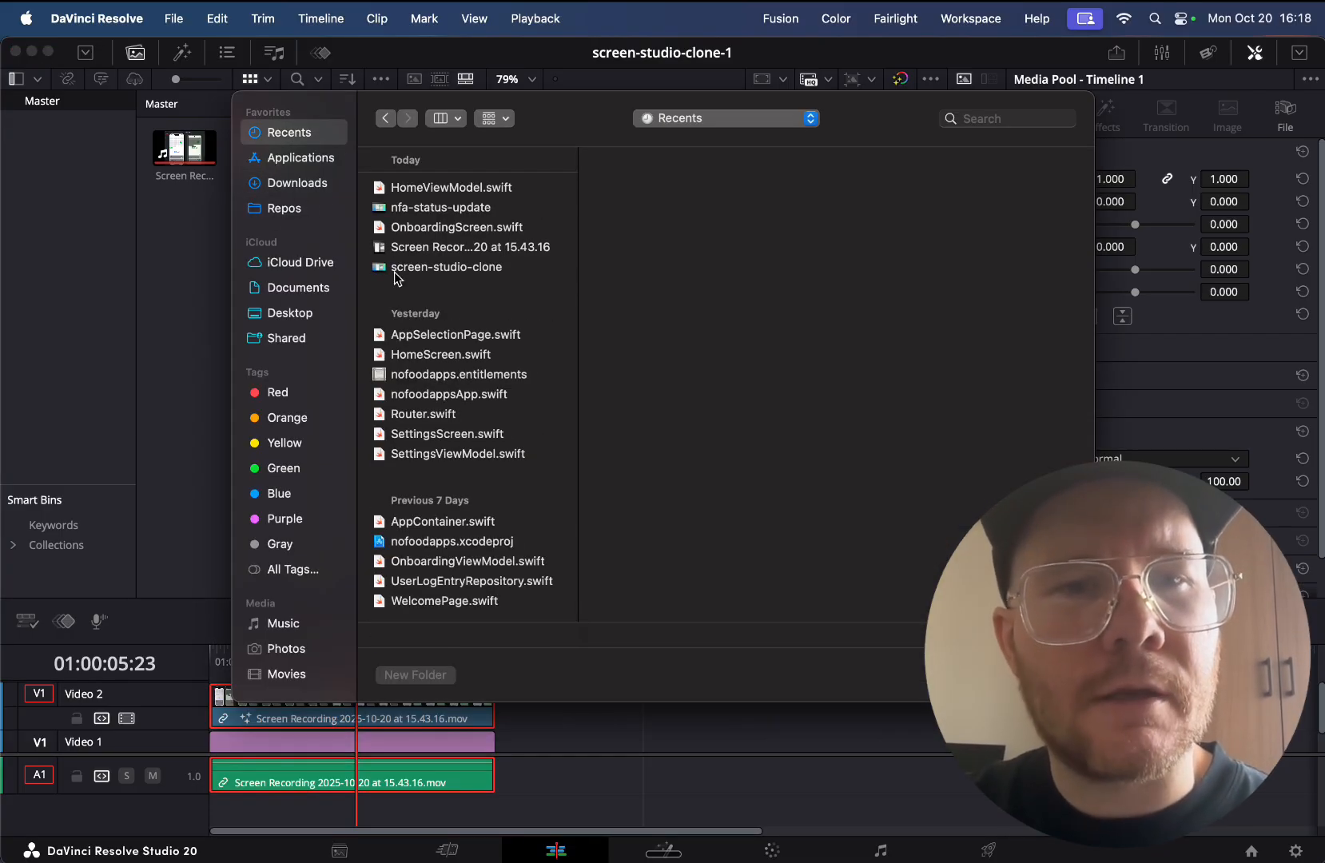
scroll(395, 271, down, 15)
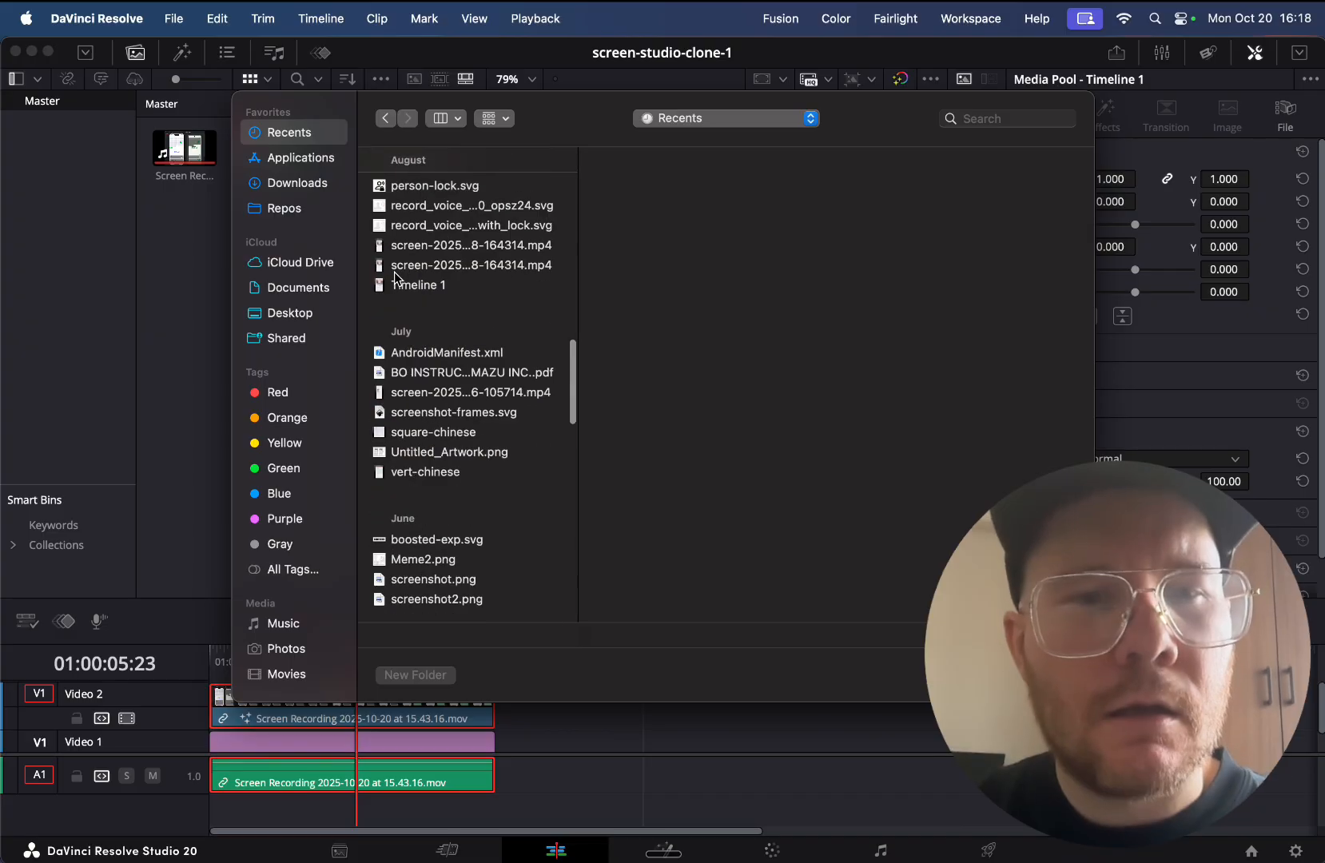
scroll(395, 277, down, 20)
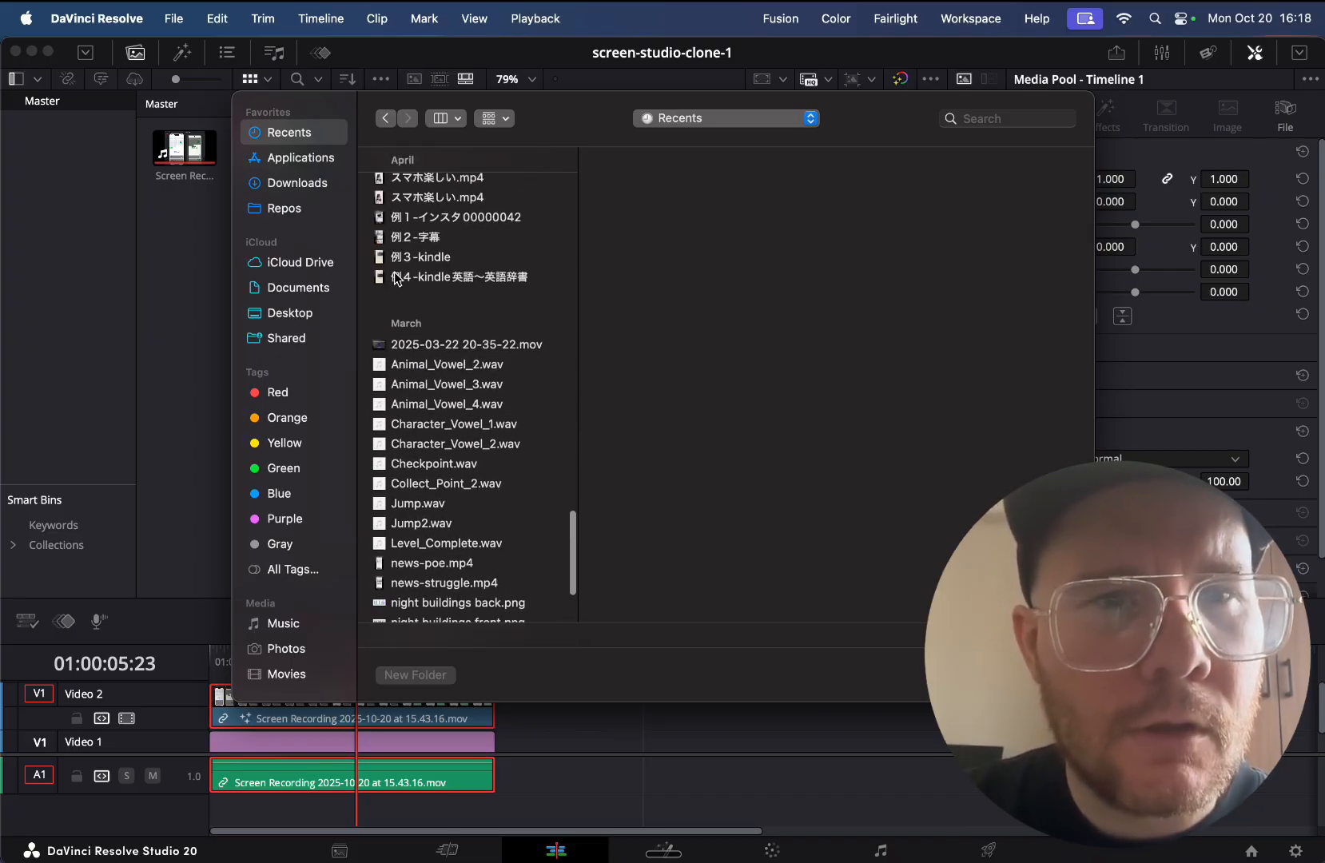
scroll(395, 278, up, 15)
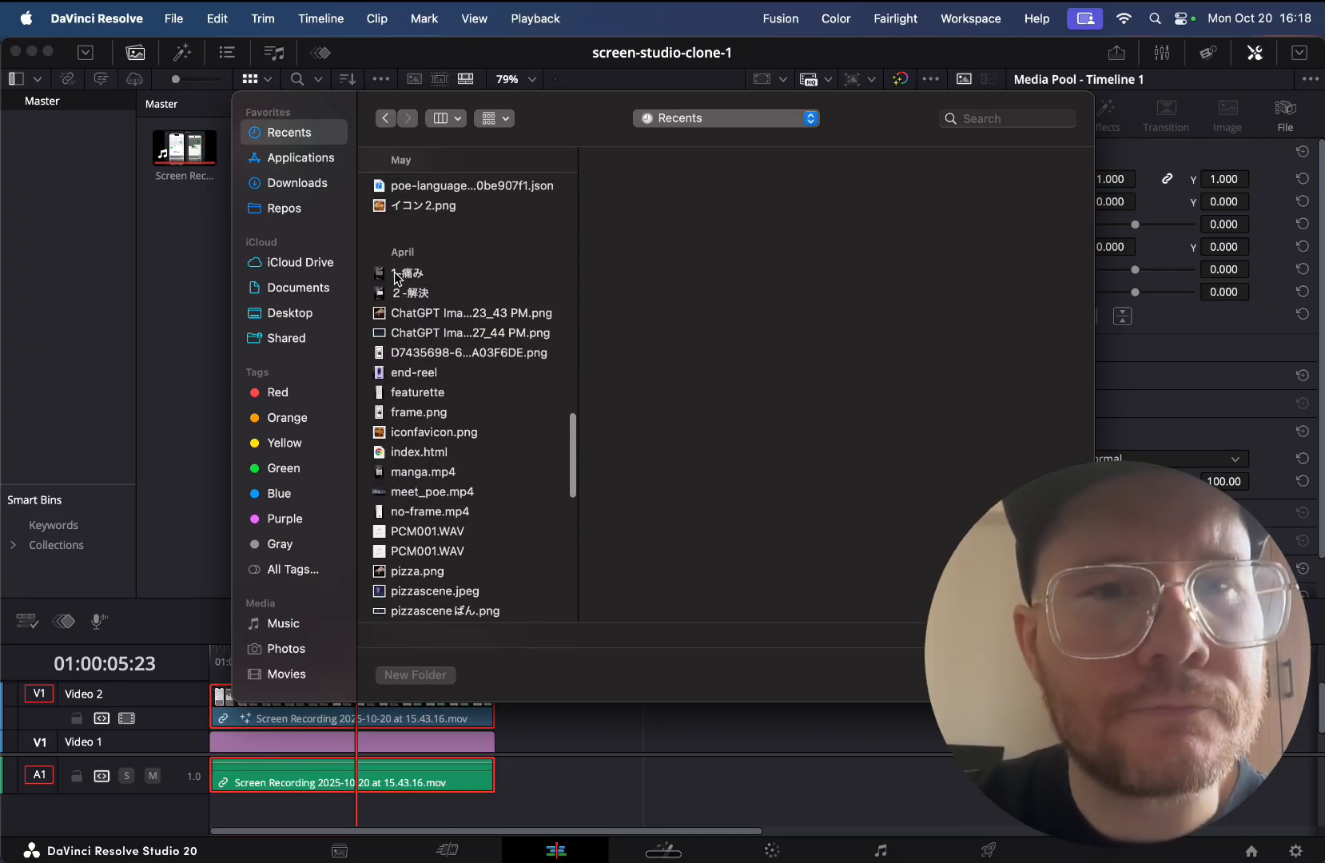
scroll(395, 278, up, 10)
- Import the WARPATH instrumental MP3 from the Akira The Don folder in Downloads and place it on a new audio track at the timeline's start
click(297, 183)
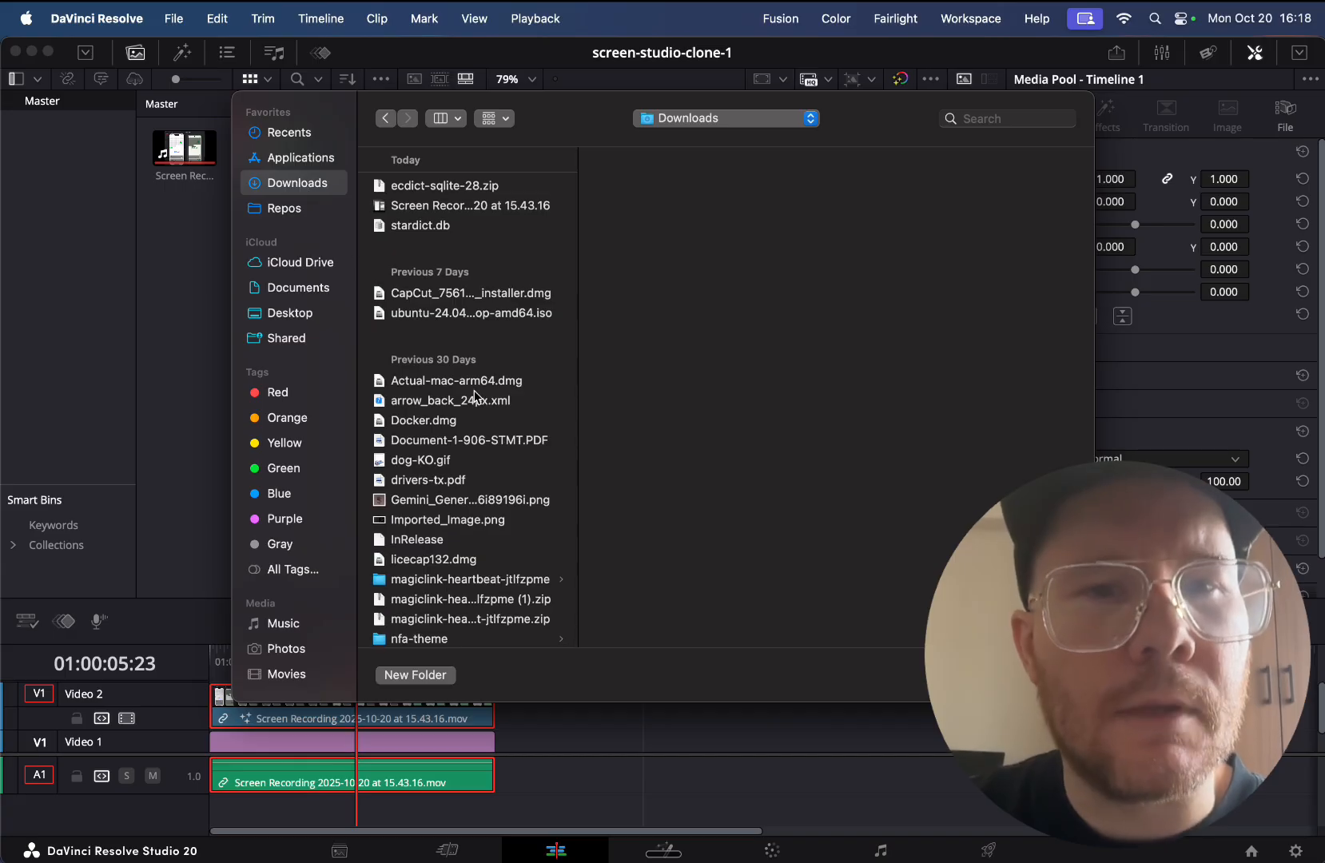
scroll(474, 395, down, 20)
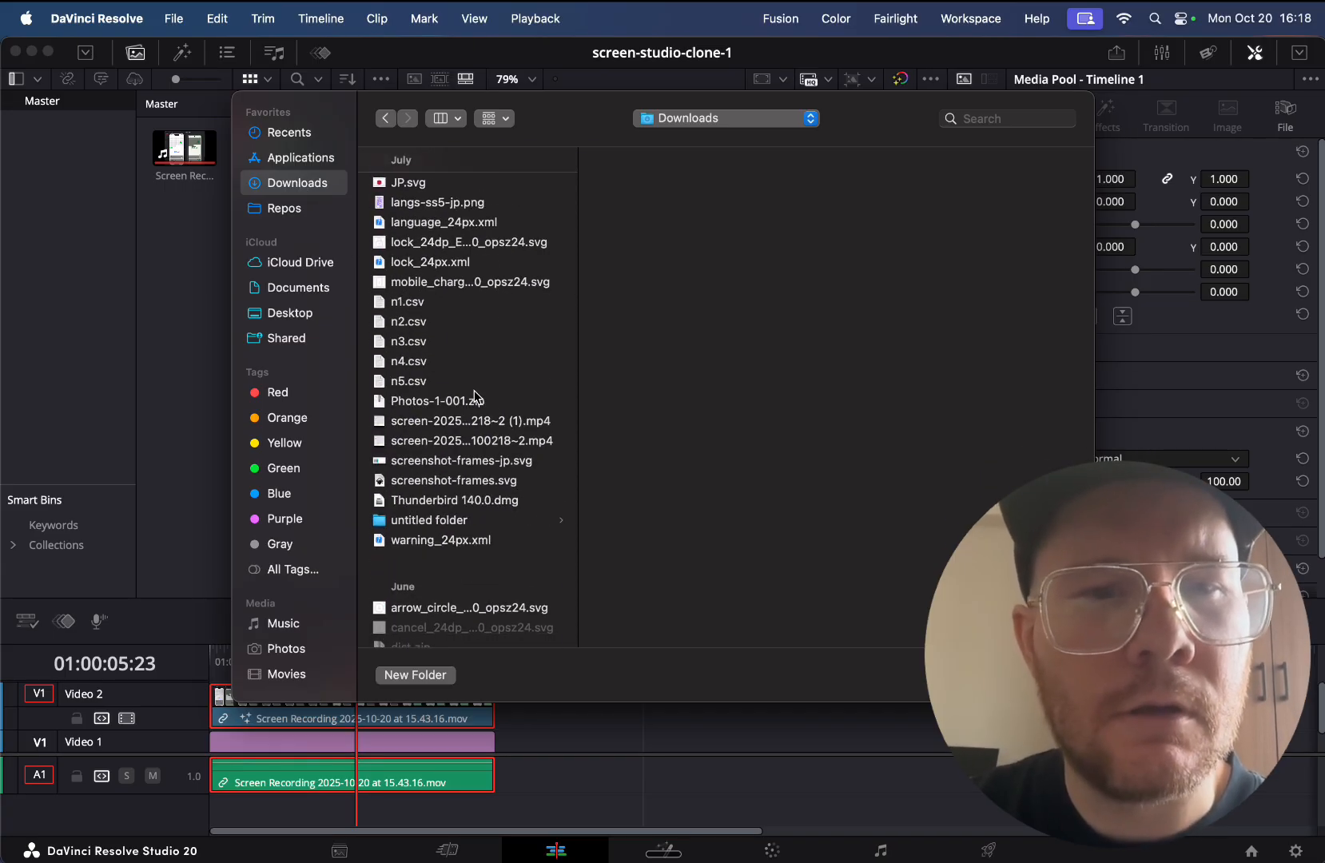
scroll(474, 395, down, 20)
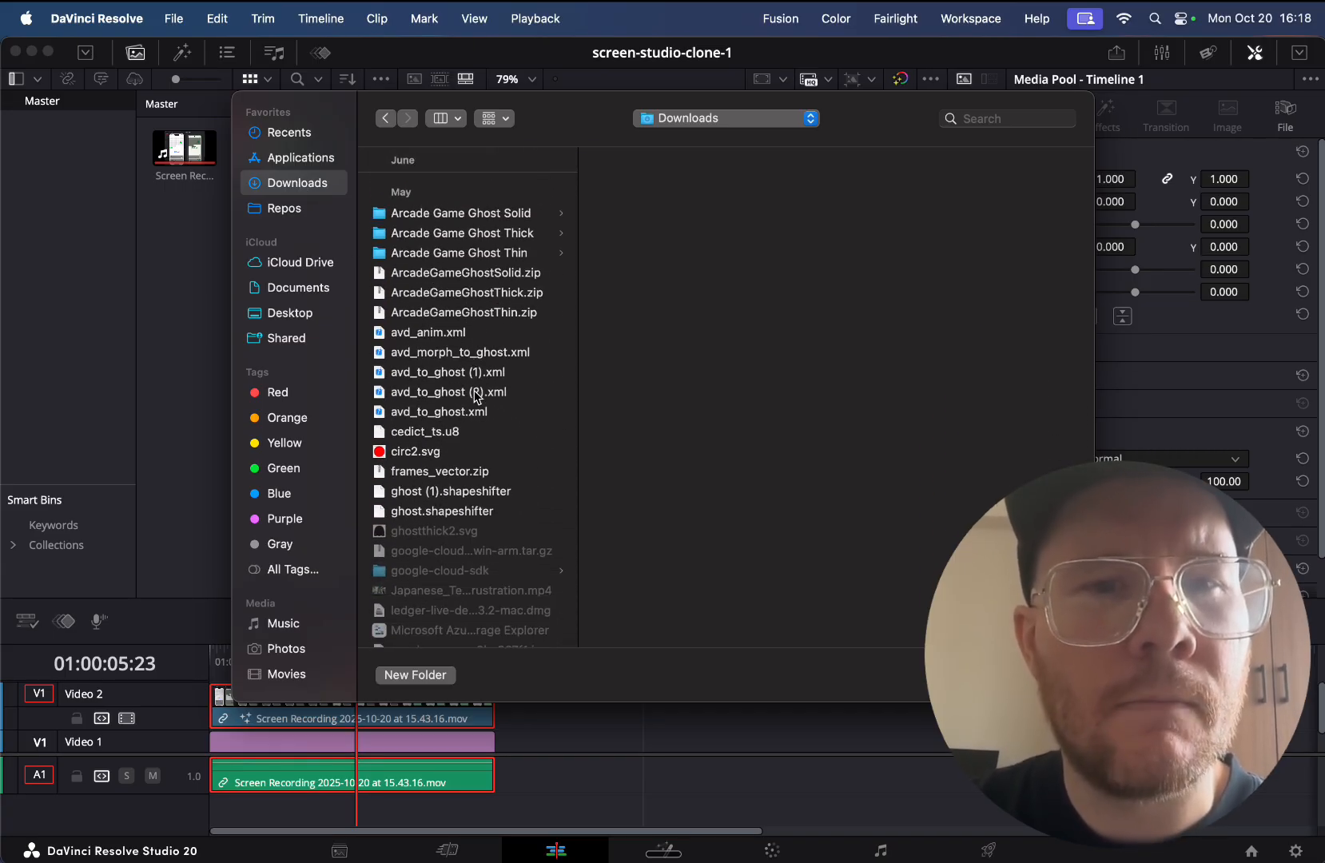
scroll(477, 397, down, 12)
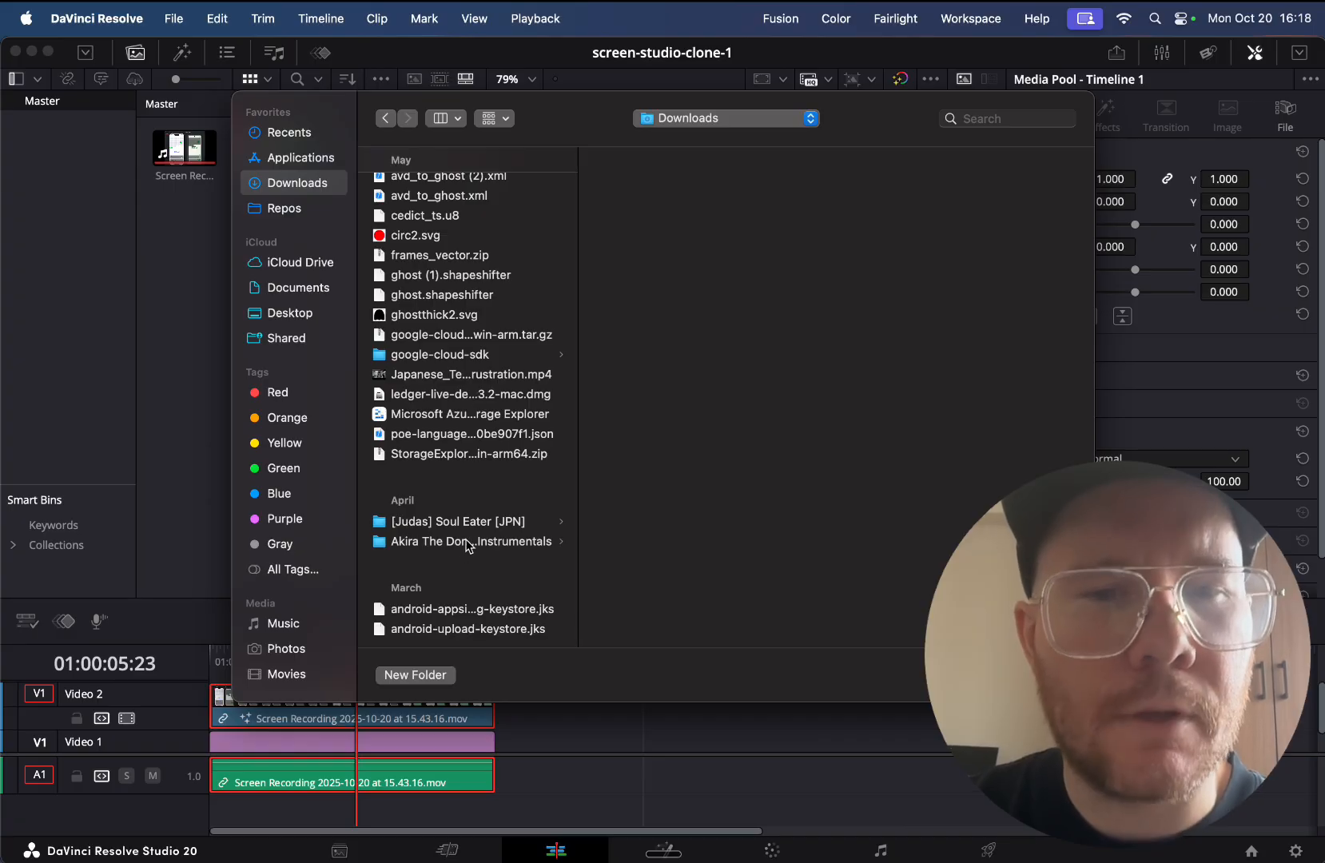
click(469, 542)
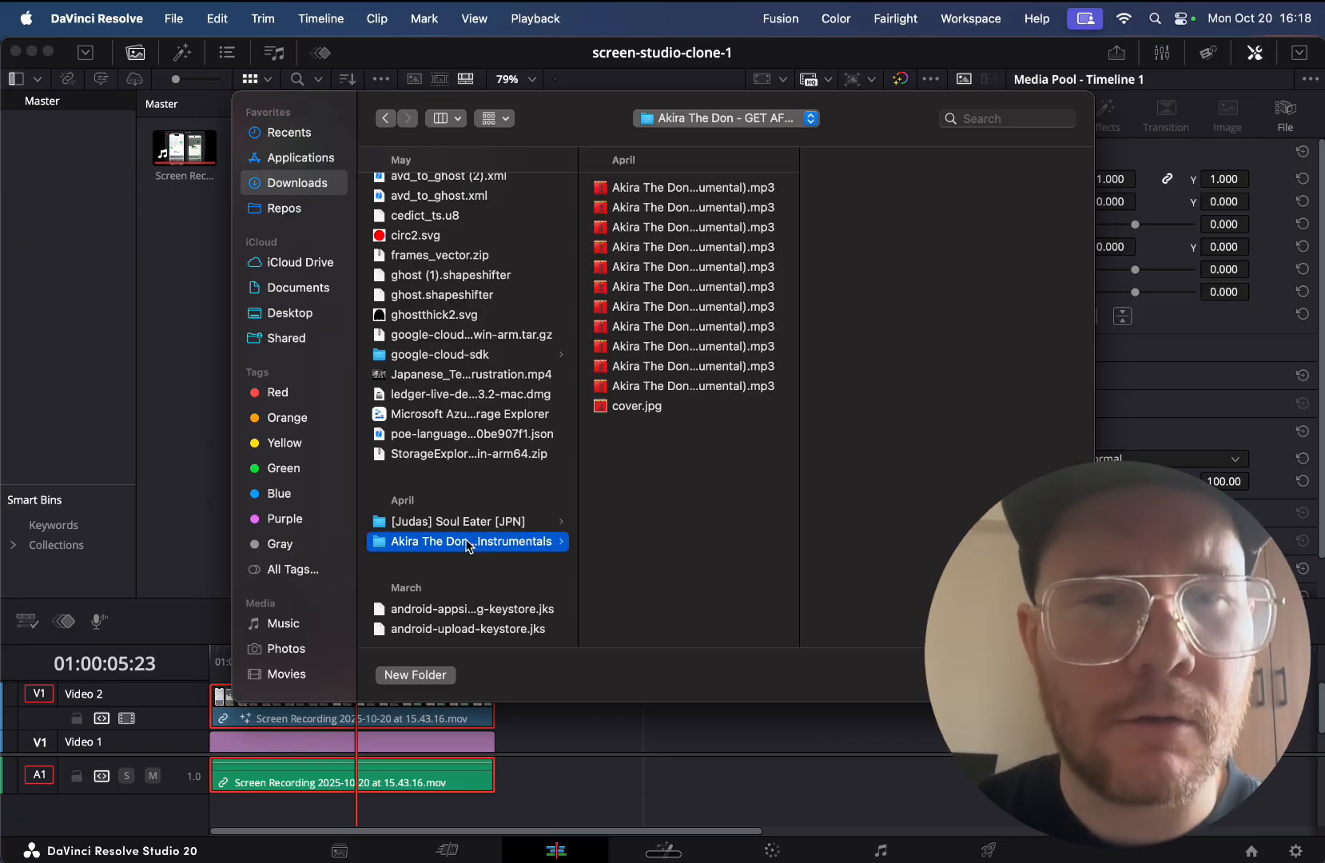
click(680, 187)
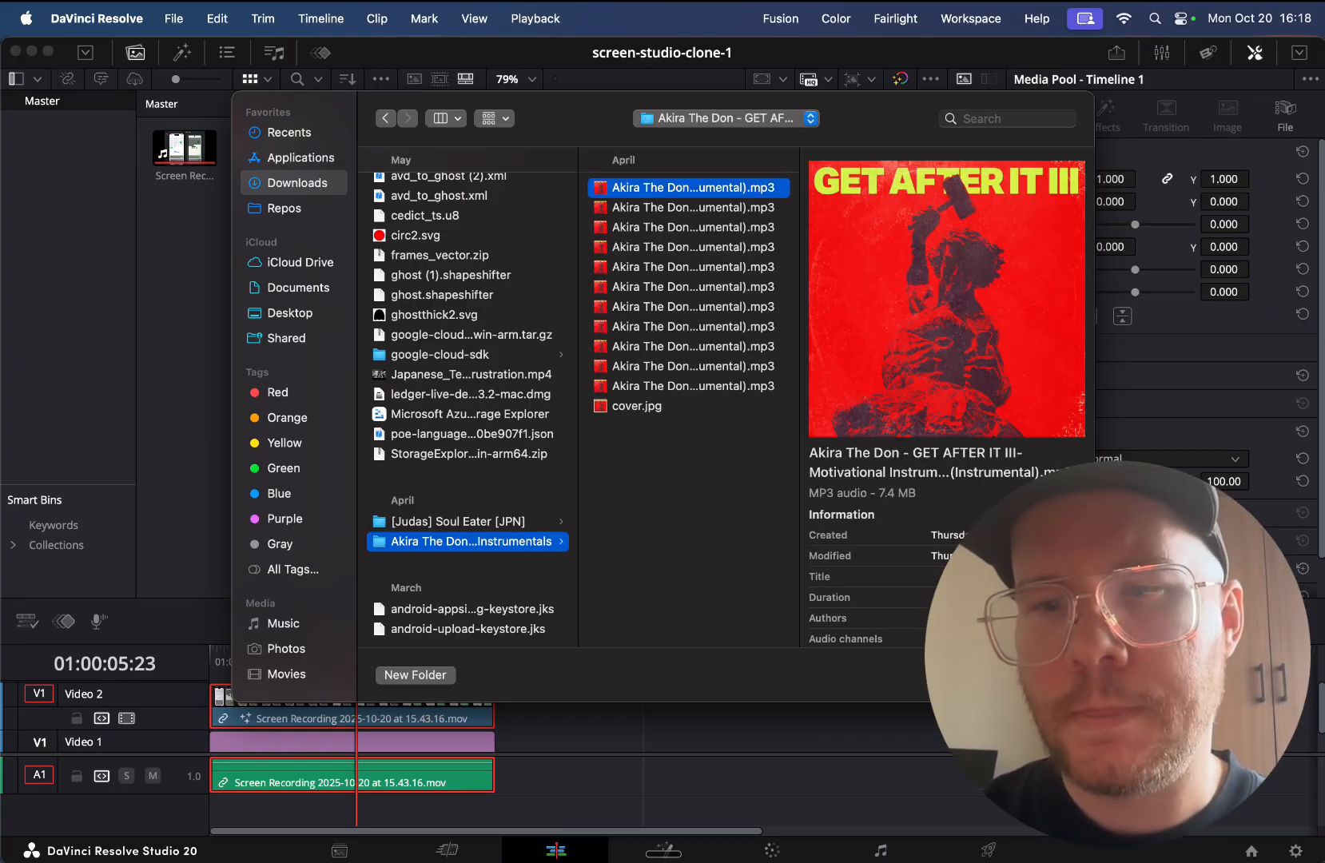
key(Return)
double_click(172, 156)
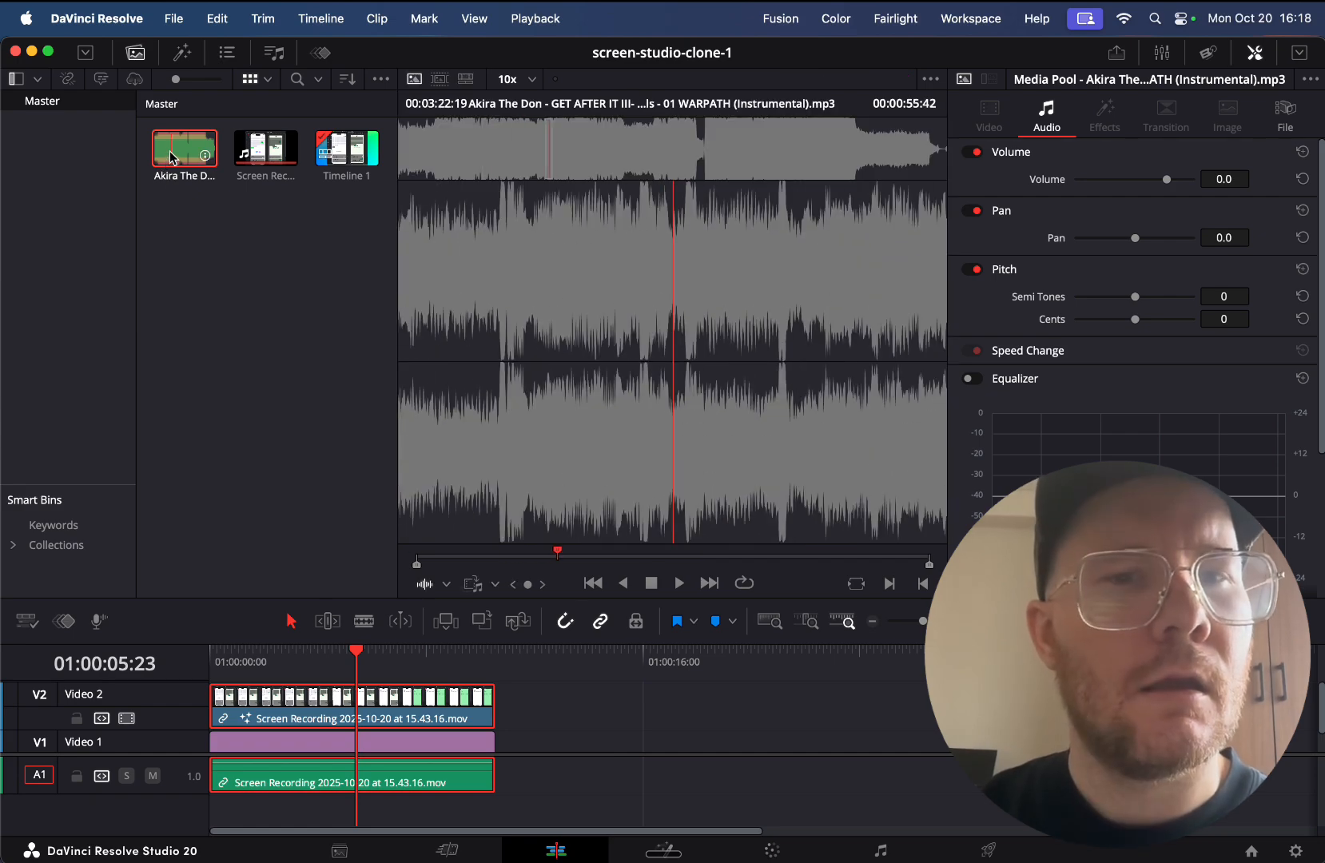
drag(172, 151, 200, 807)
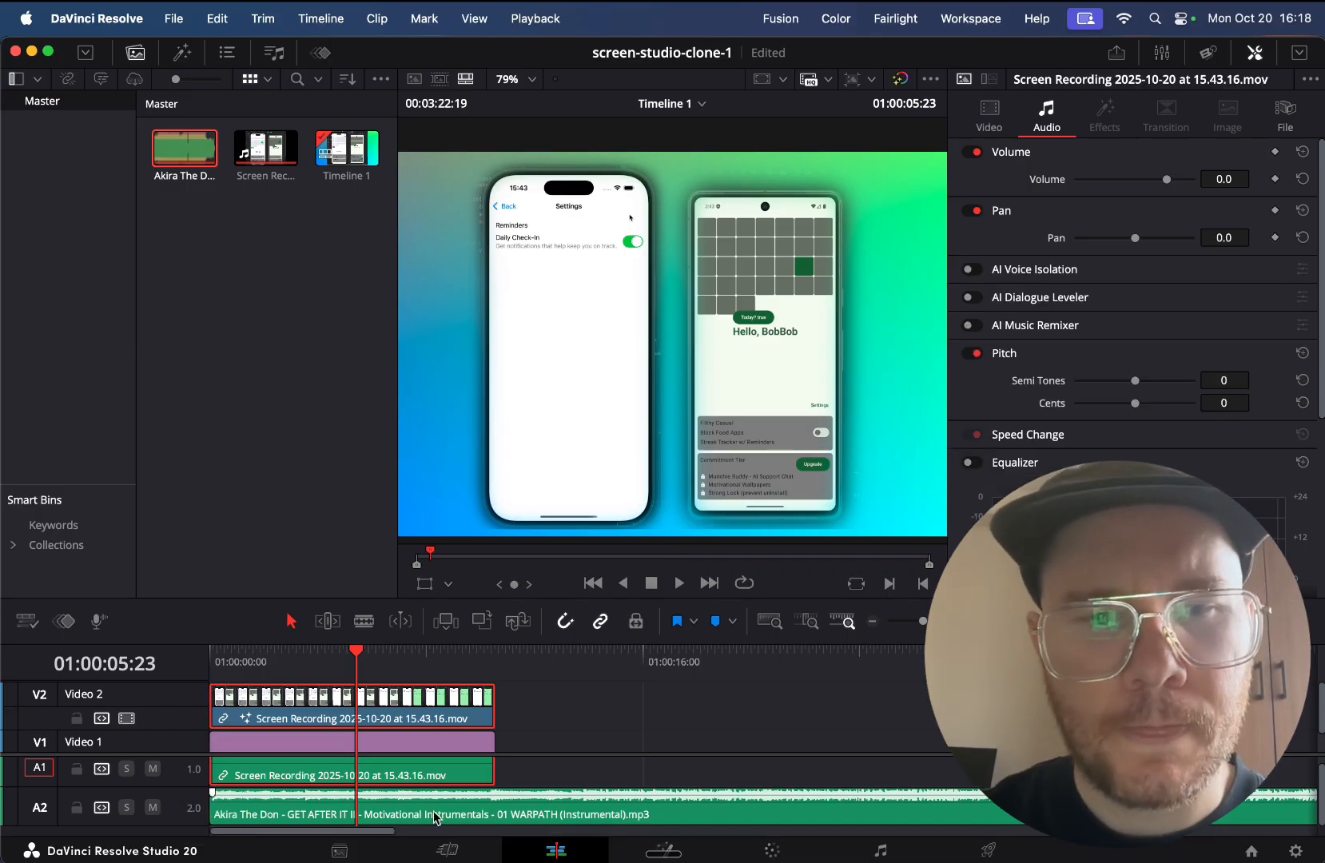
- Split the music clip where the screen recording ends and delete the excess part
click(468, 815)
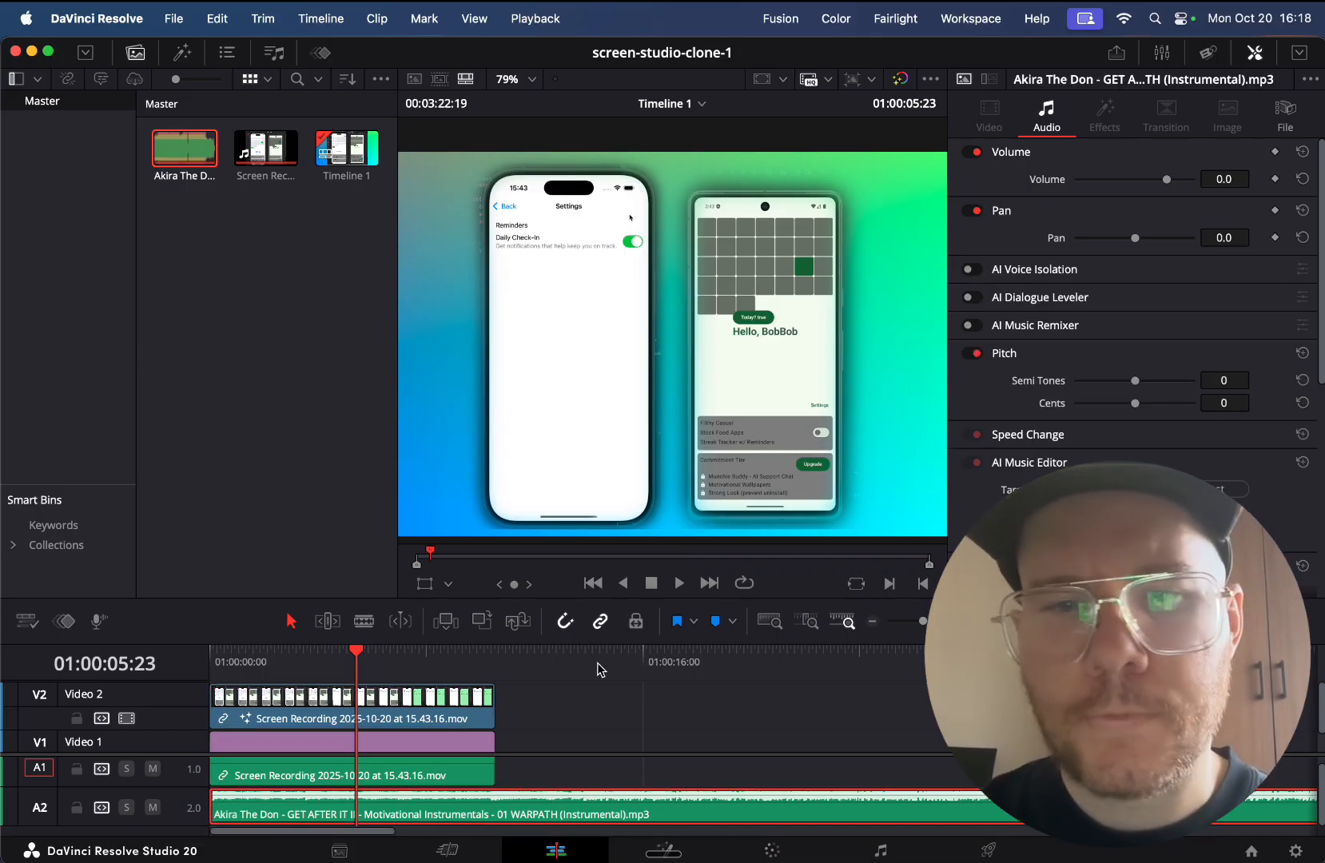
click(364, 623)
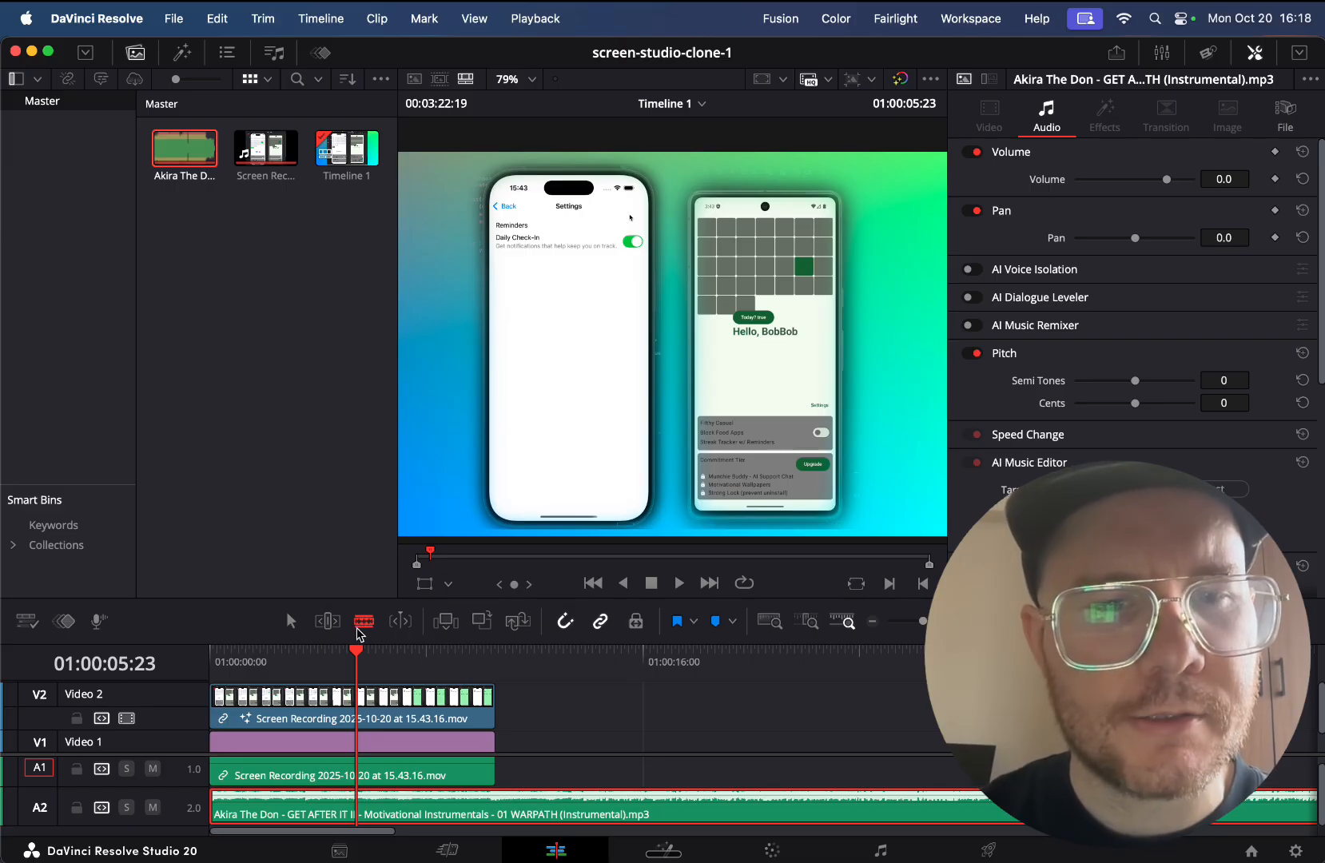
click(496, 800)
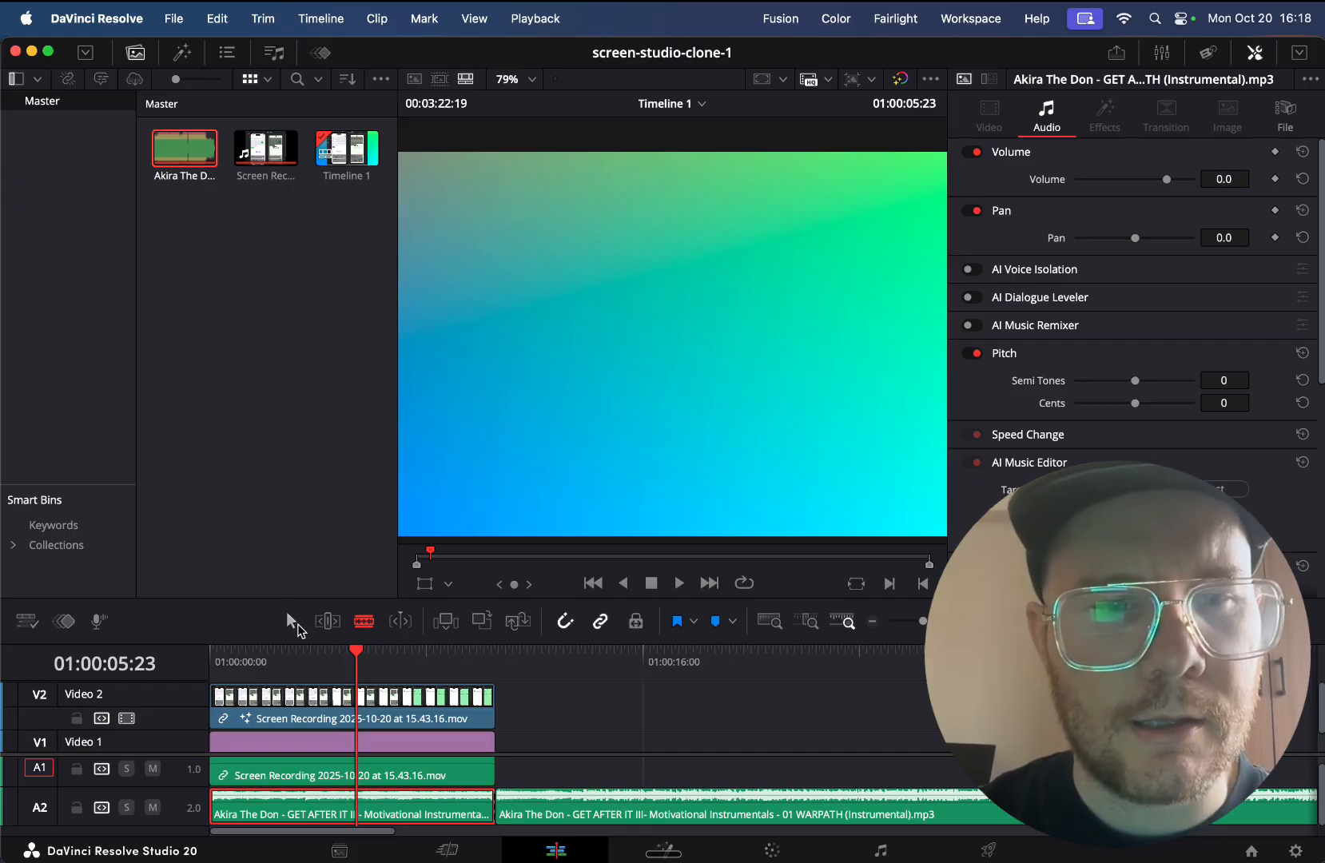
click(289, 622)
click(539, 810)
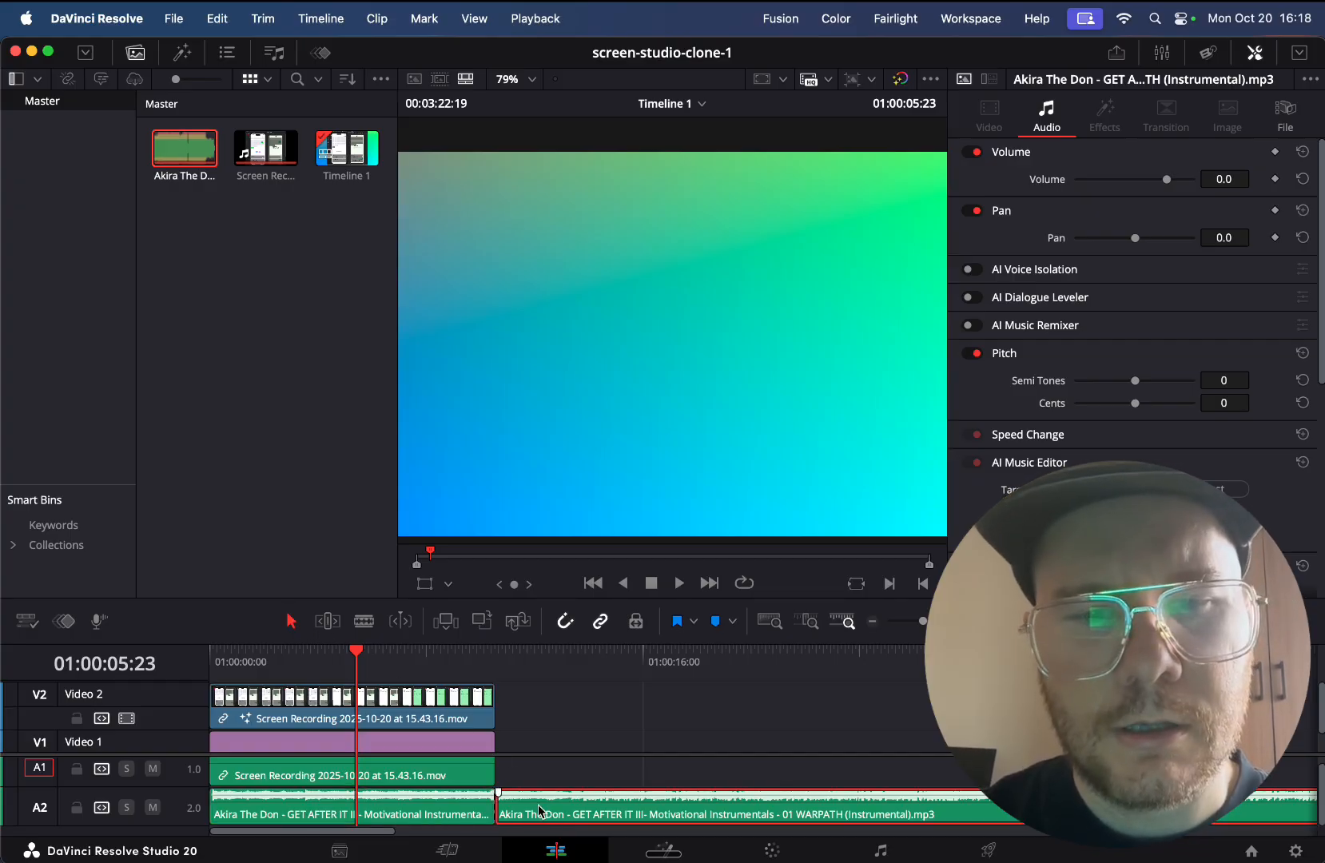
key(BackSpace)
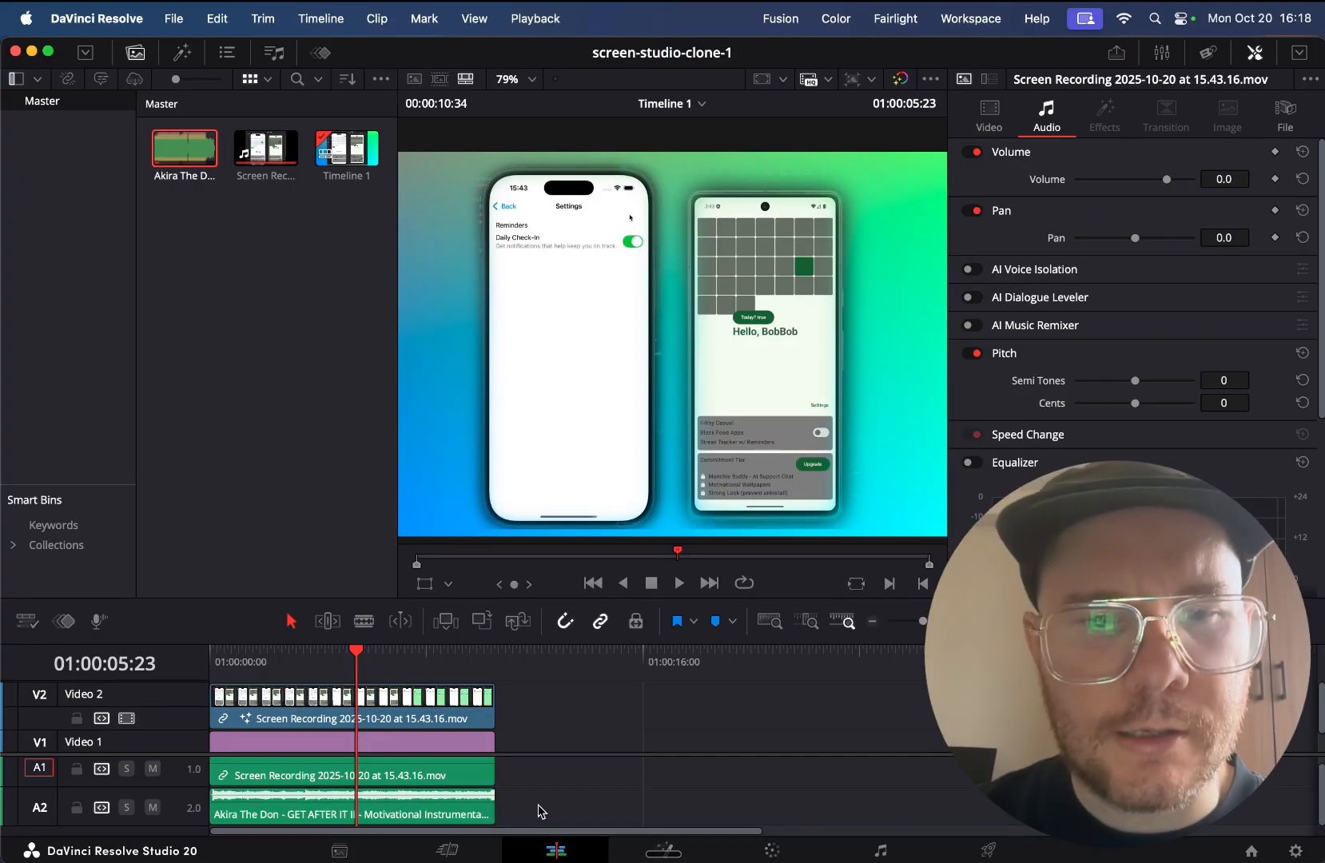
- Lower the volume of the music clip on the second audio track to -6.7
click(378, 801)
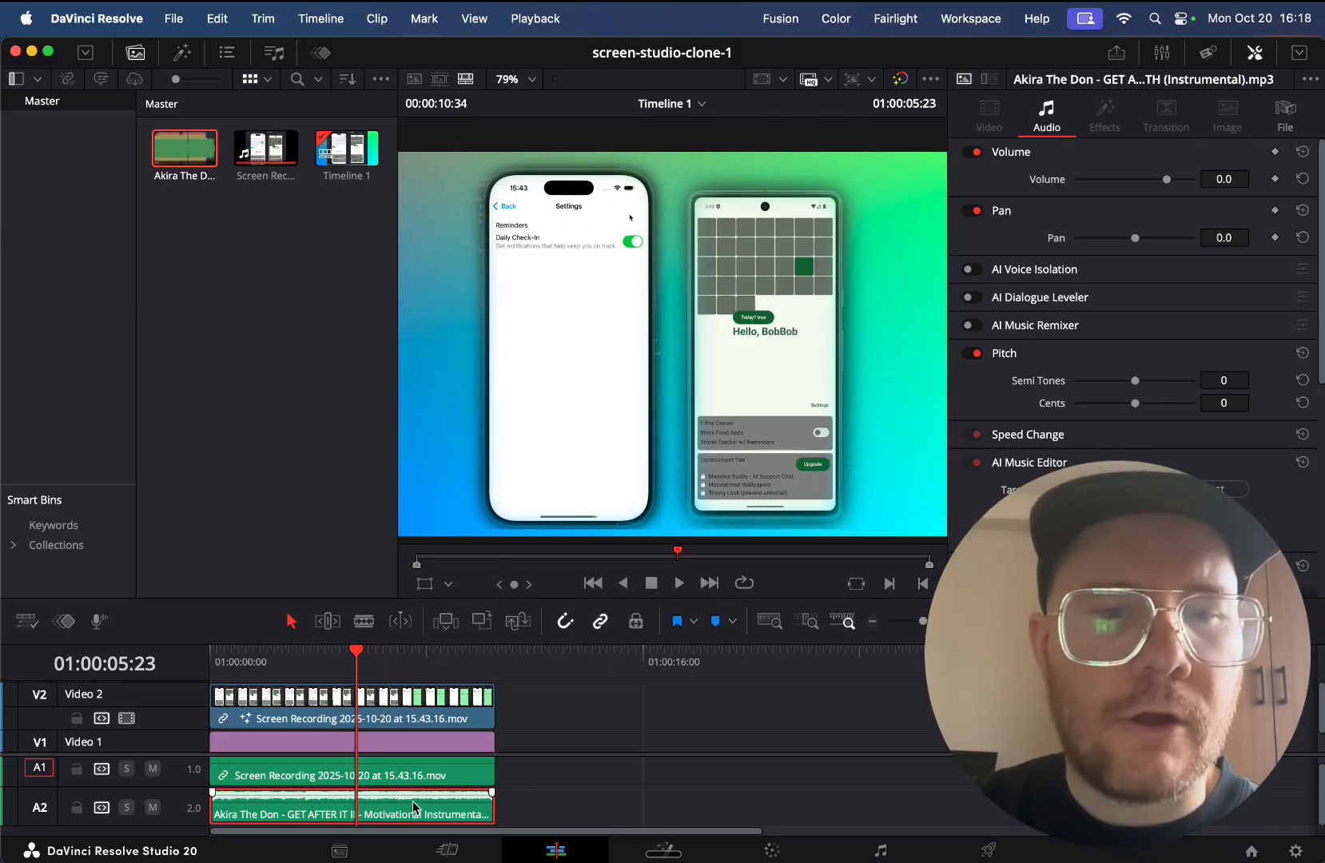
double_click(415, 808)
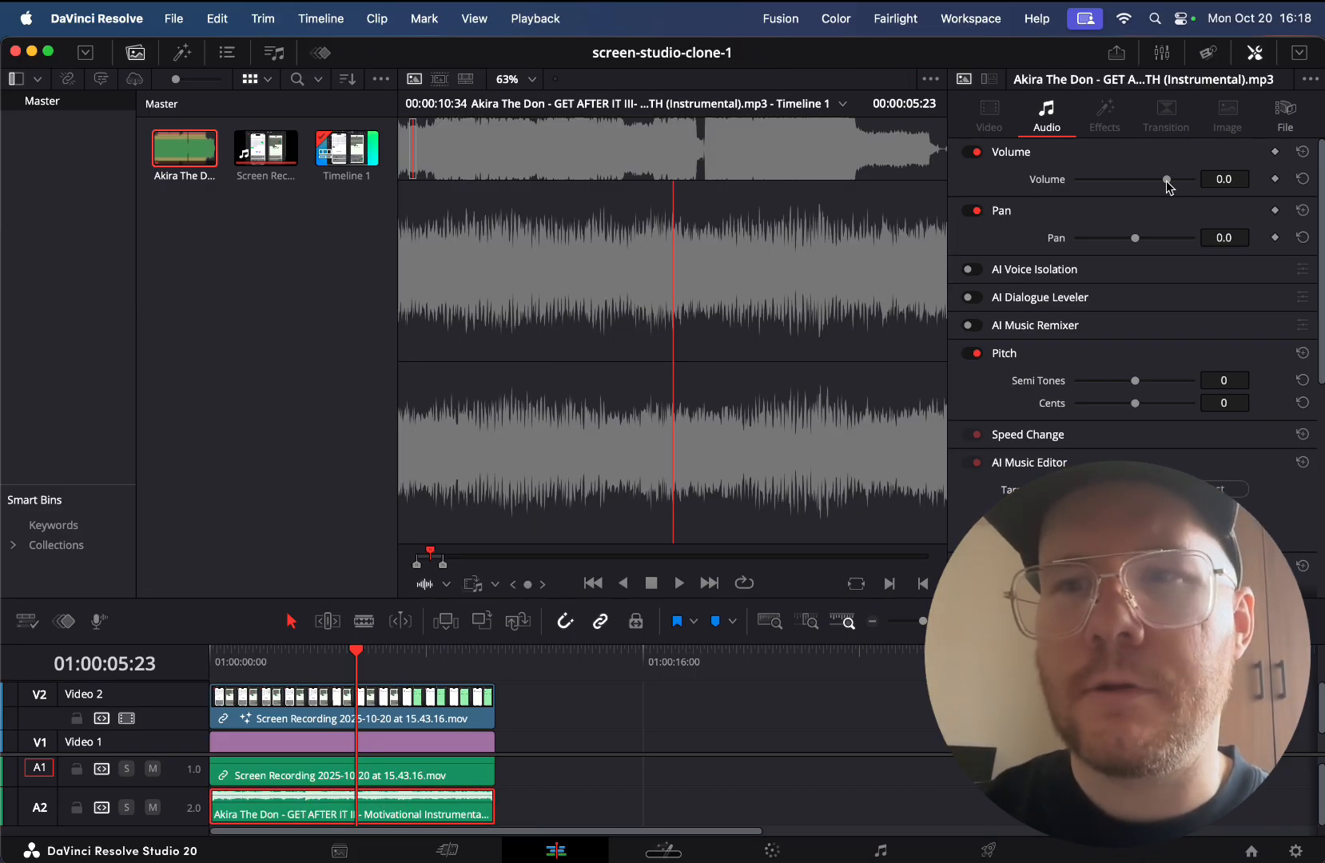
mouse_move(1167, 181)
mouse_down()
mouse_move(1136, 179)
mouse_move(1163, 179)
mouse_up()
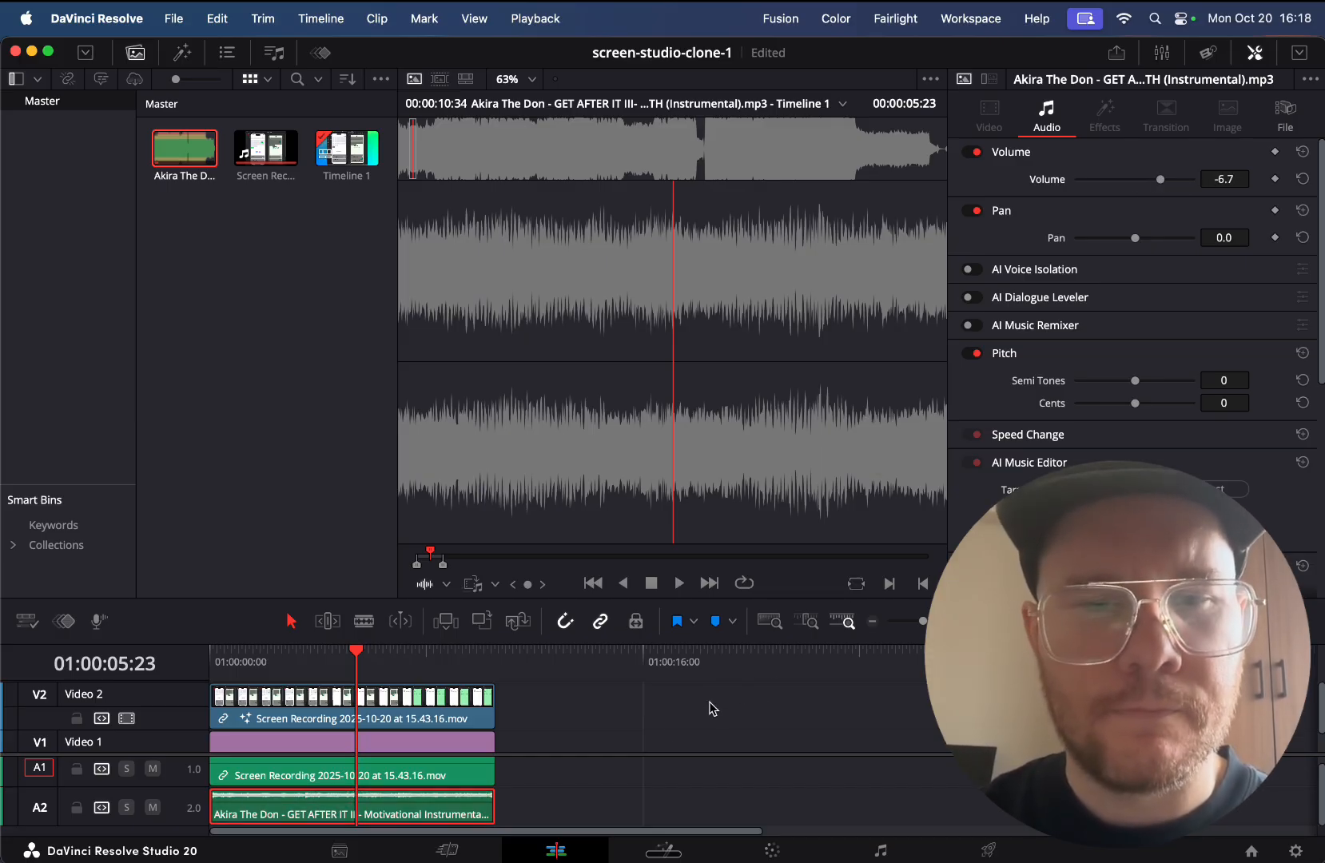
click(673, 731)
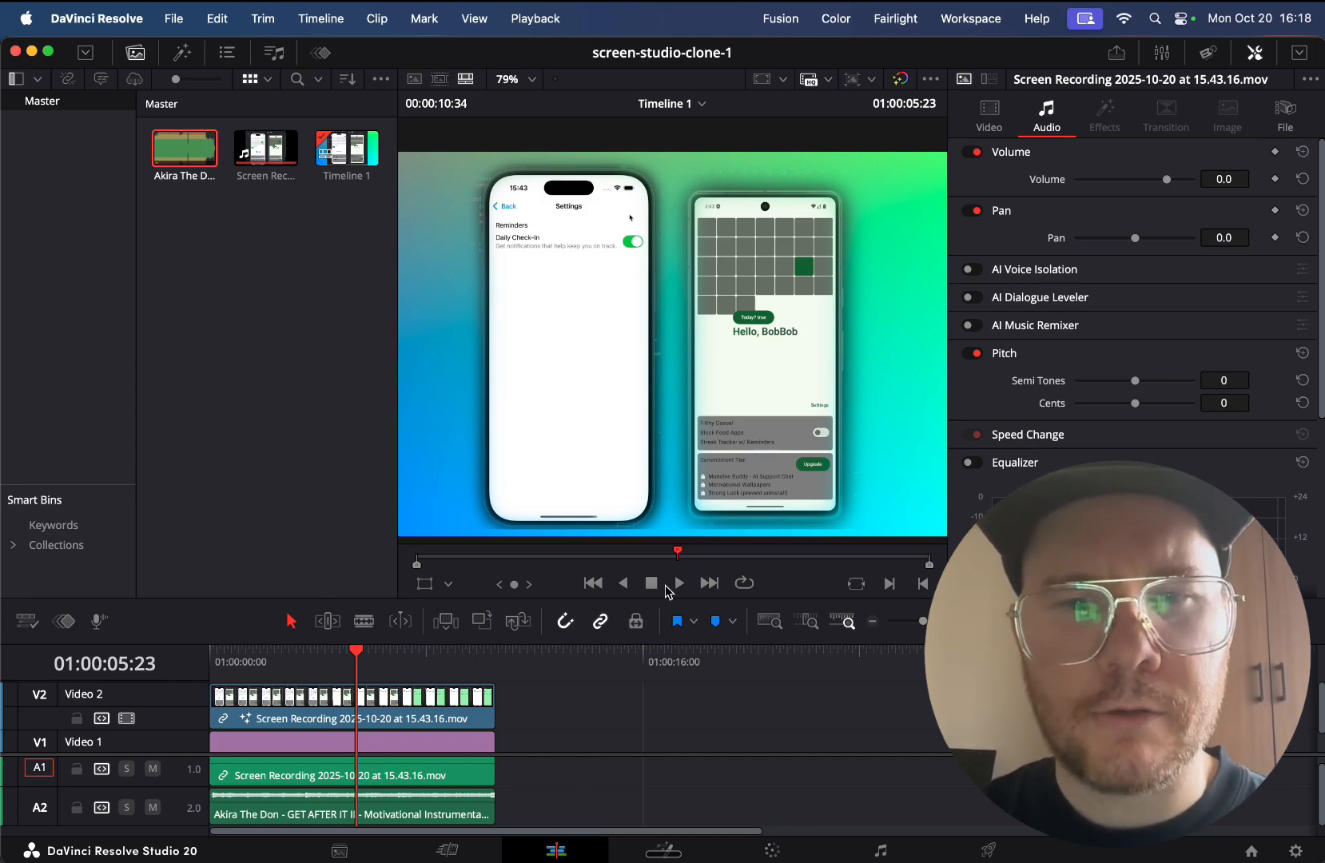
- Play the timeline from its beginning to check the music level, and stop playback partway through
click(679, 584)
click(253, 652)
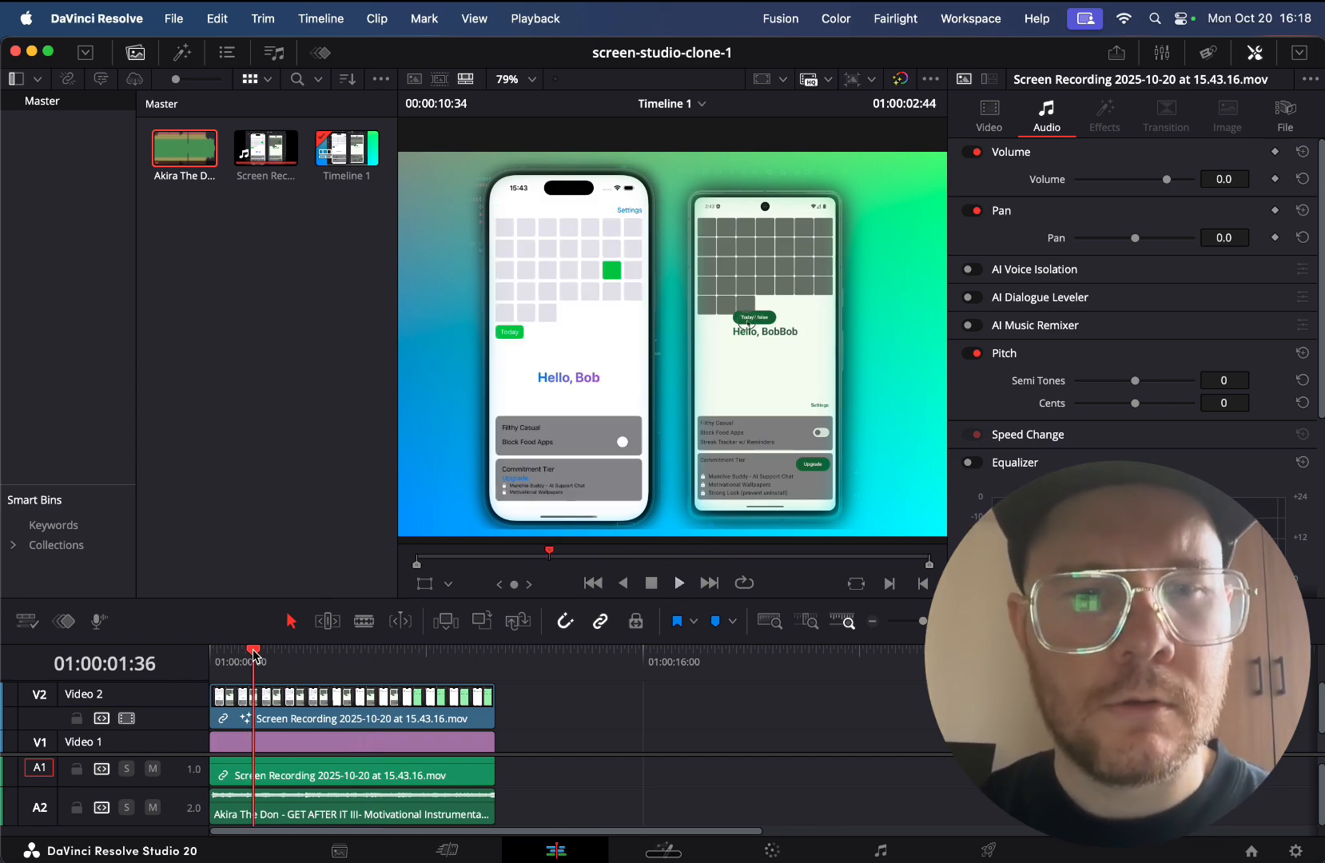
drag(253, 655, 189, 668)
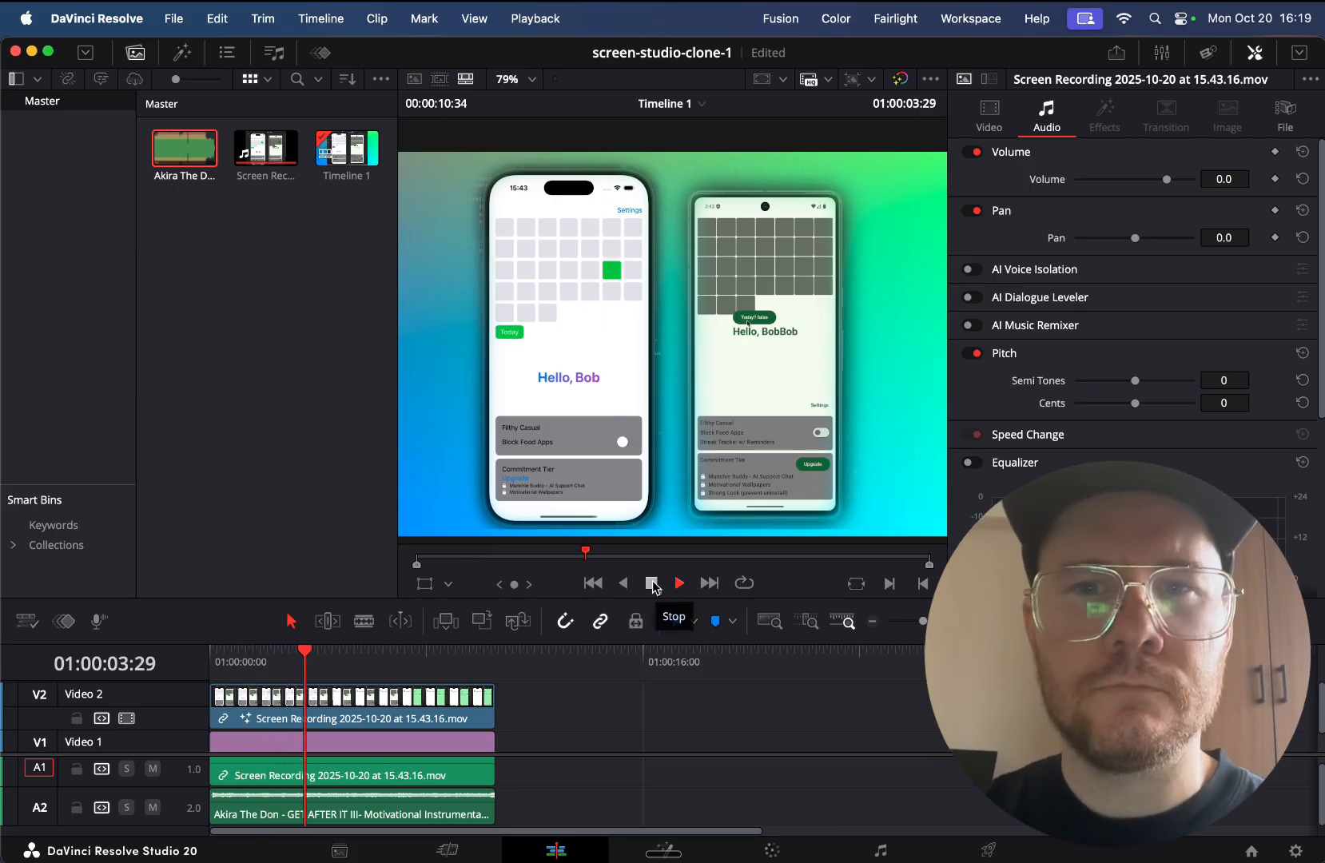
click(652, 583)
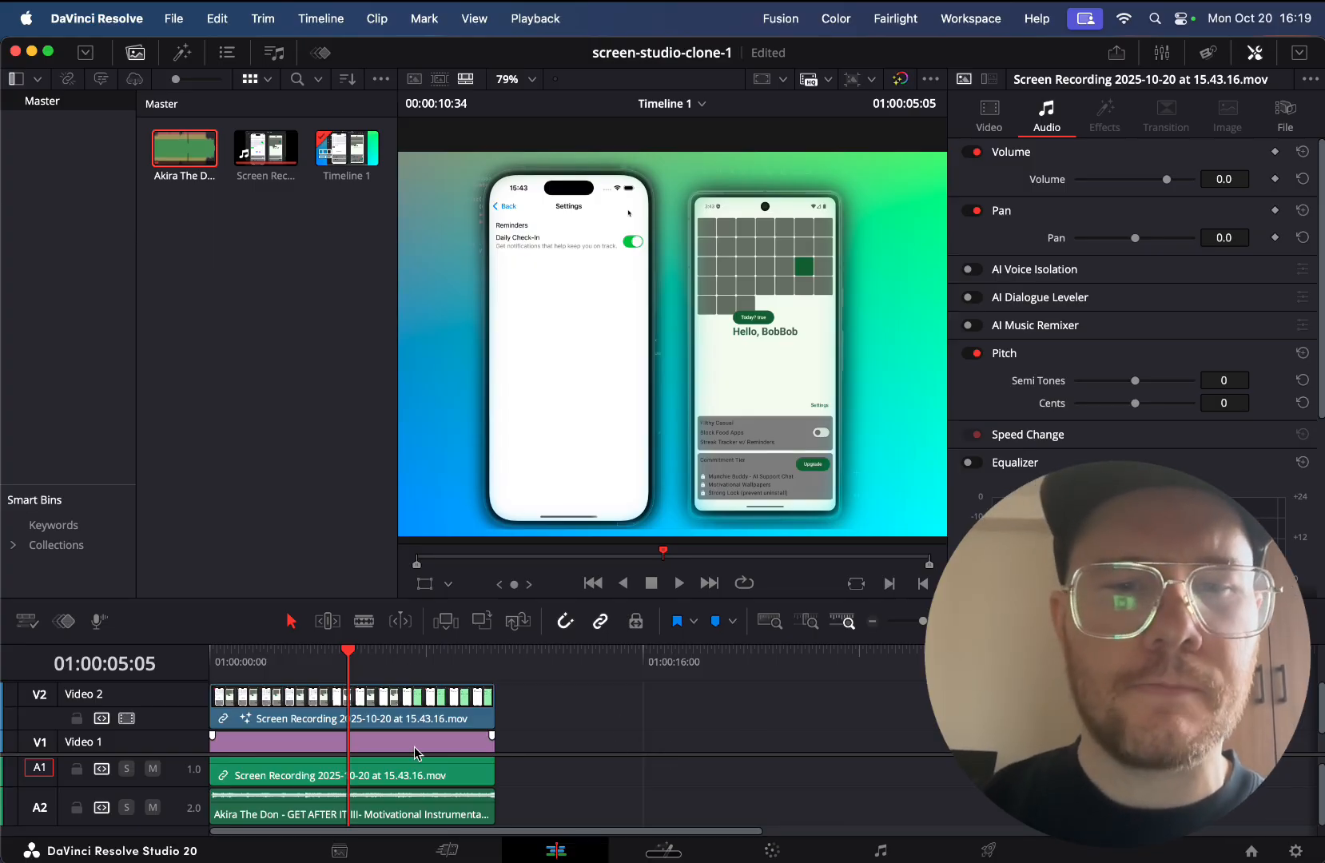
- Add a short fade-out at the end of the music clip on the second audio track
click(429, 815)
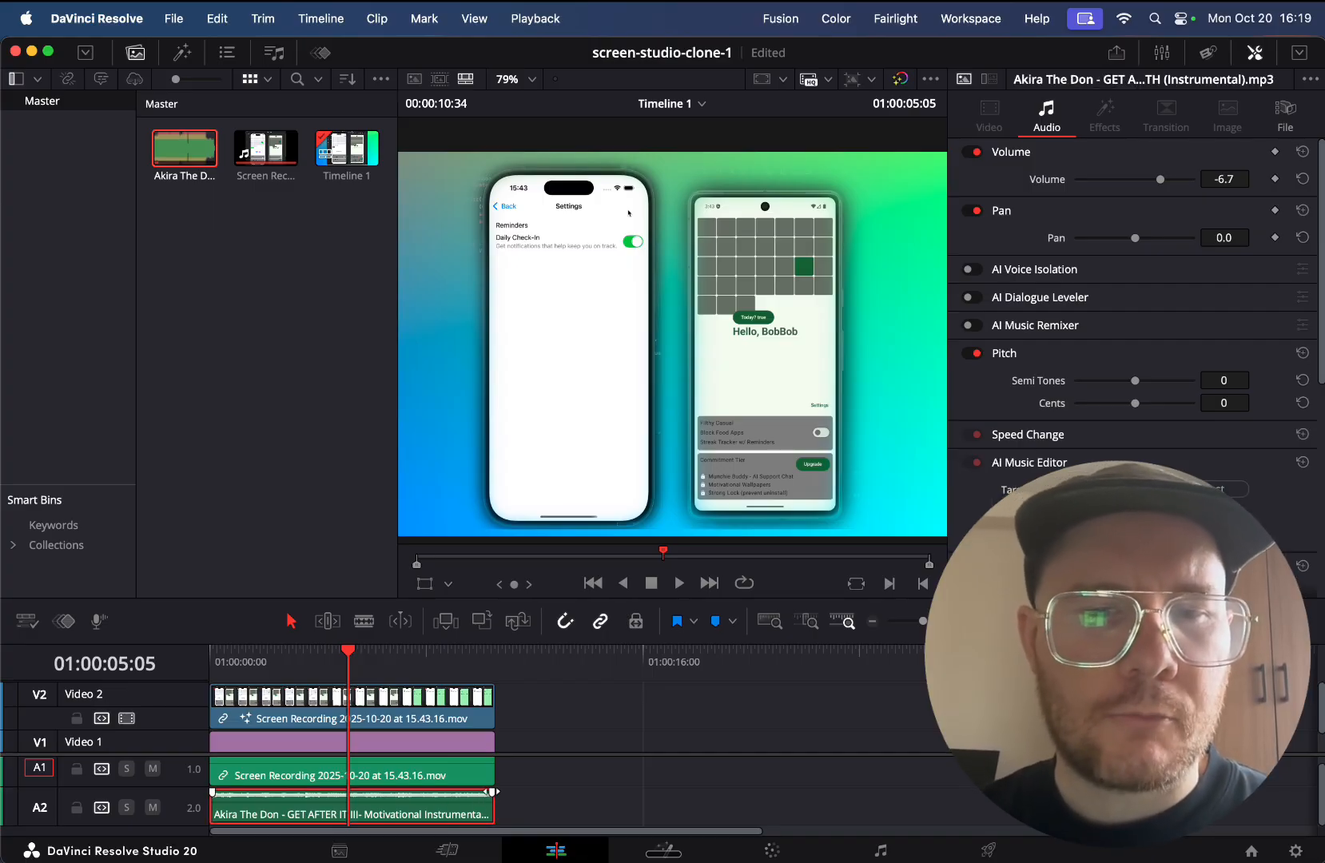
drag(494, 806, 455, 805)
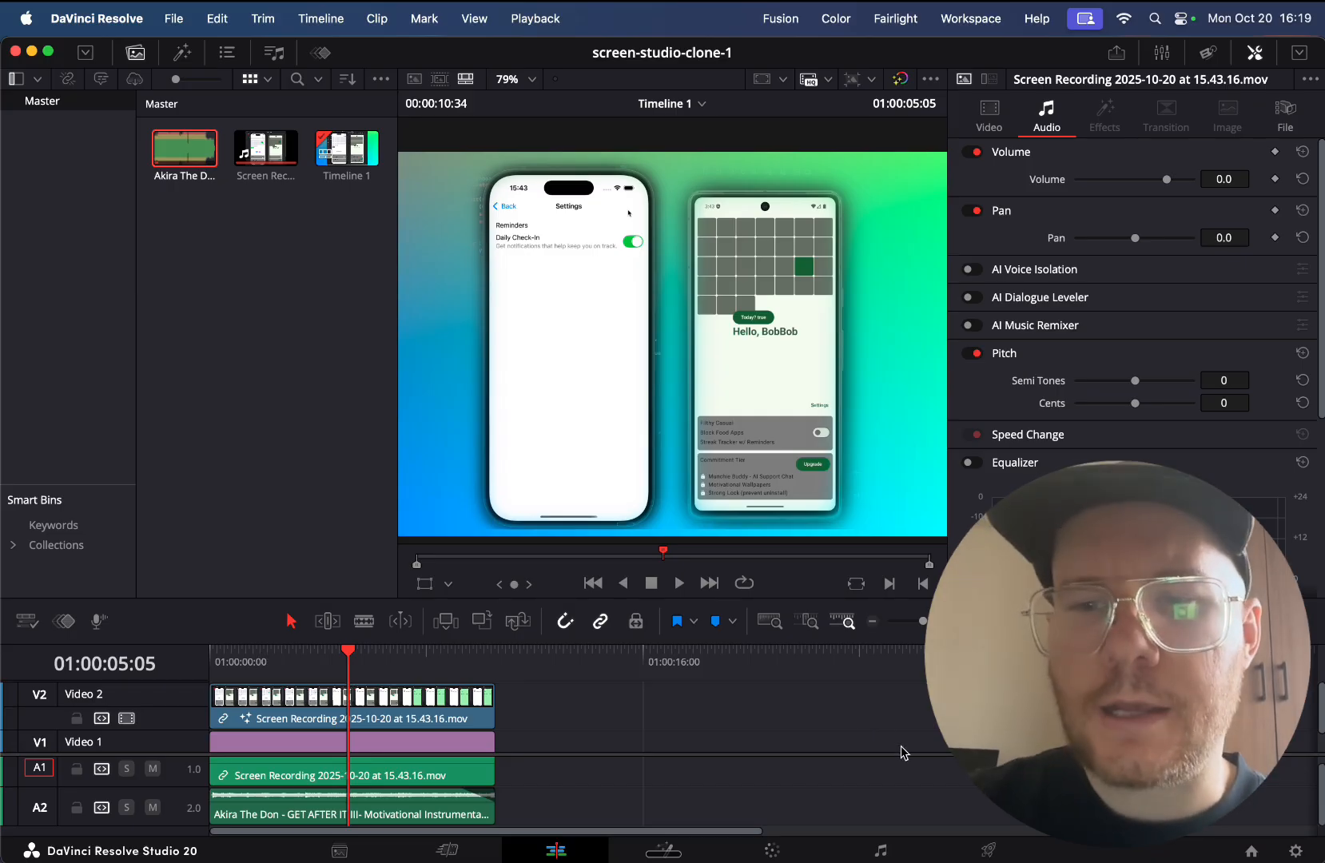
- Set up the timeline's export with the file name "screen studio demo 1" and the MP4 format
click(990, 852)
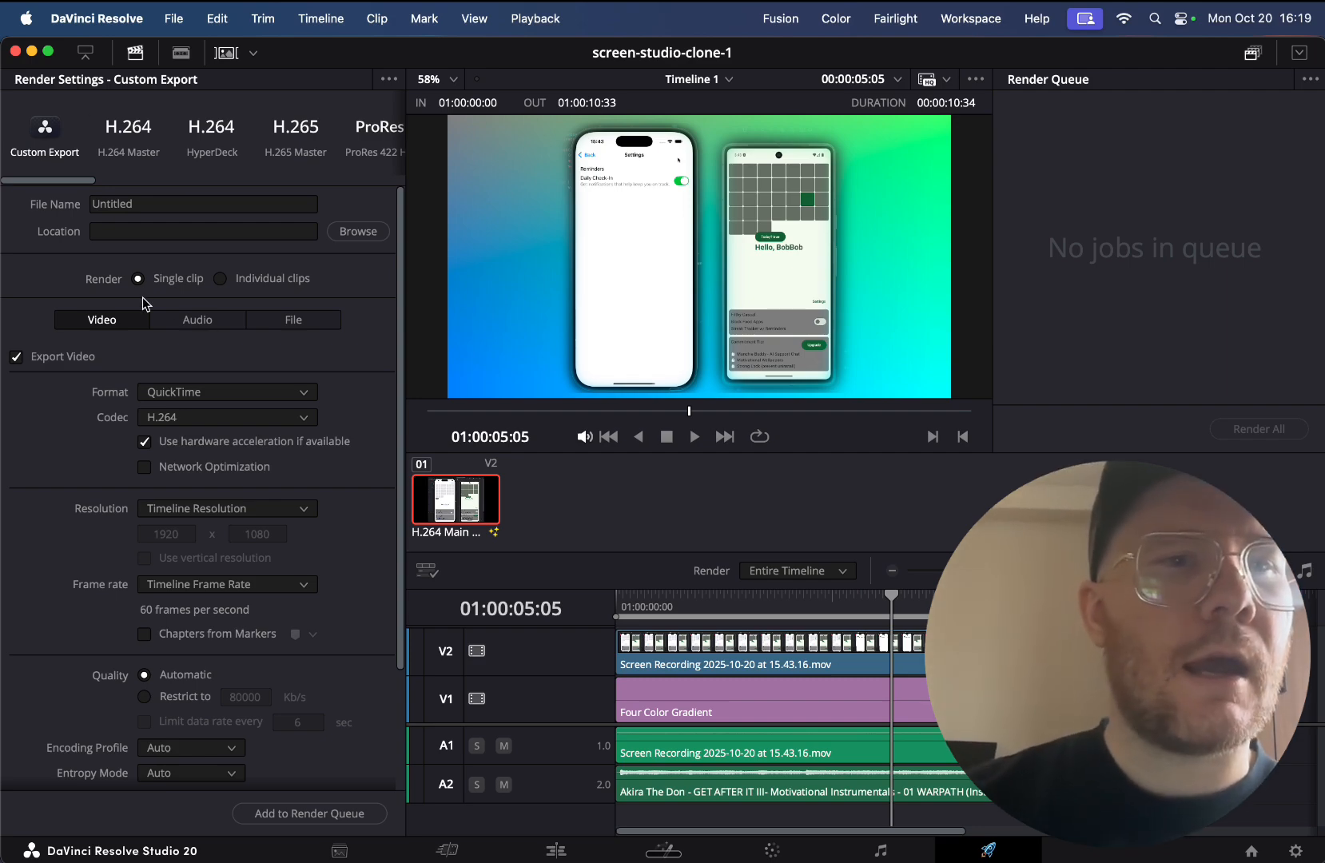
click(130, 206)
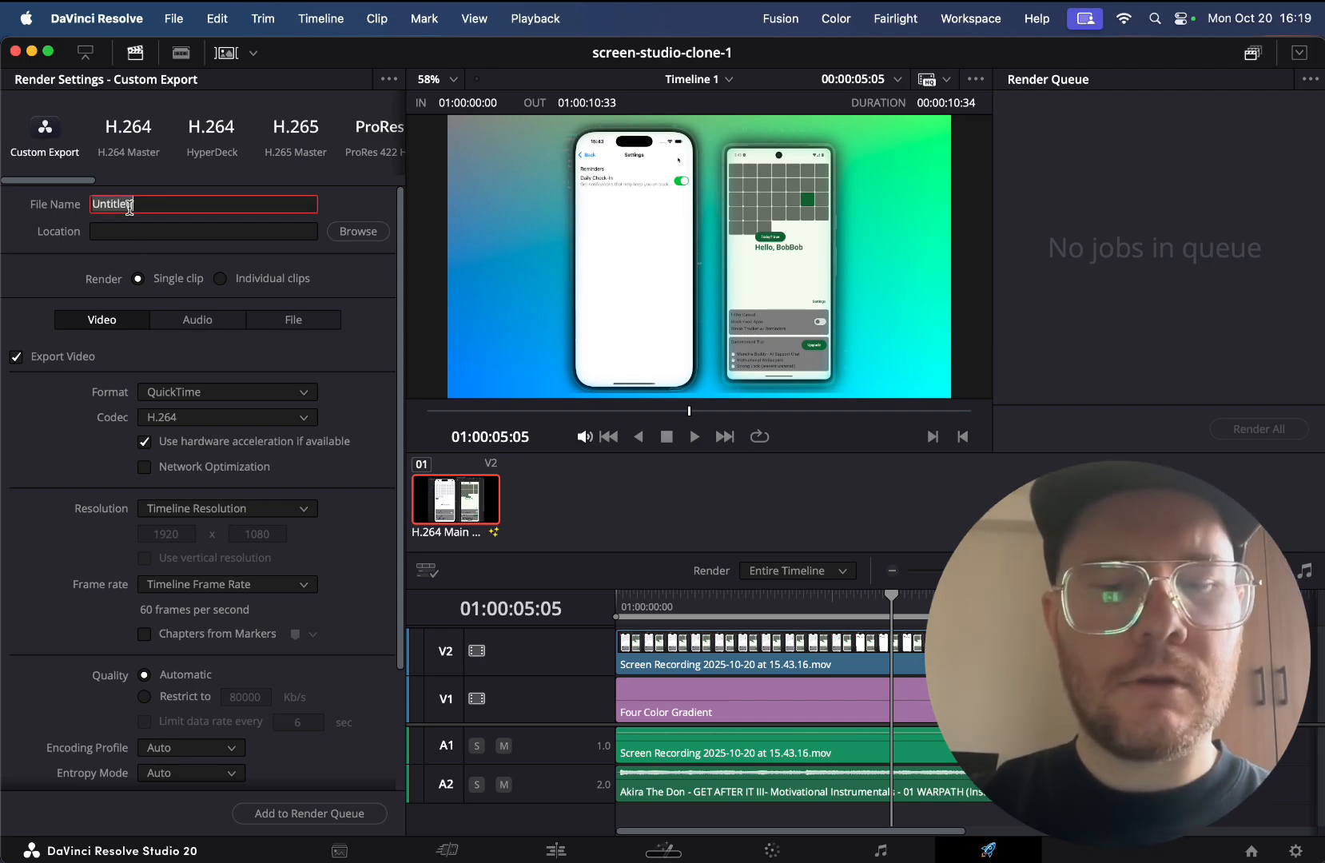
text(screen studio demo 1)
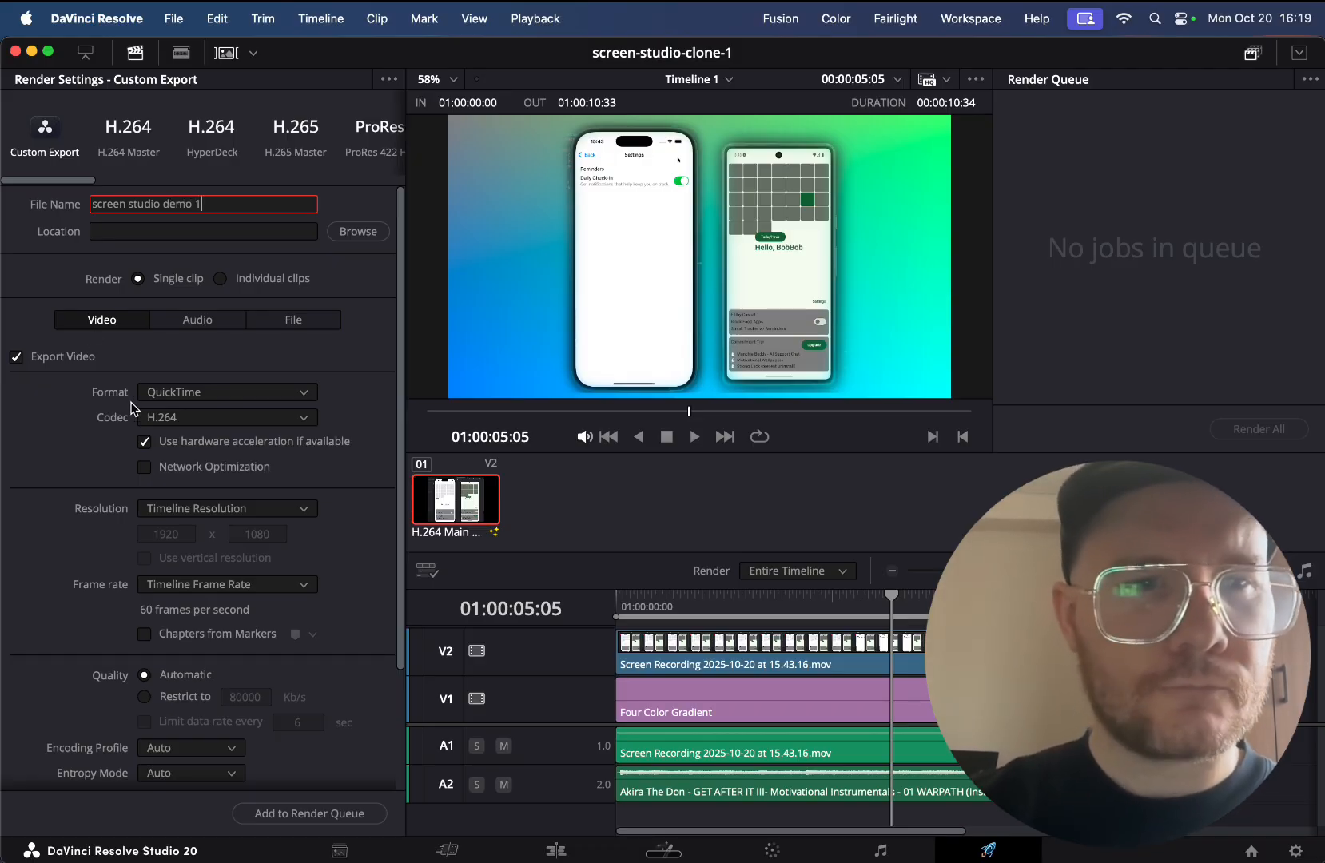
click(160, 397)
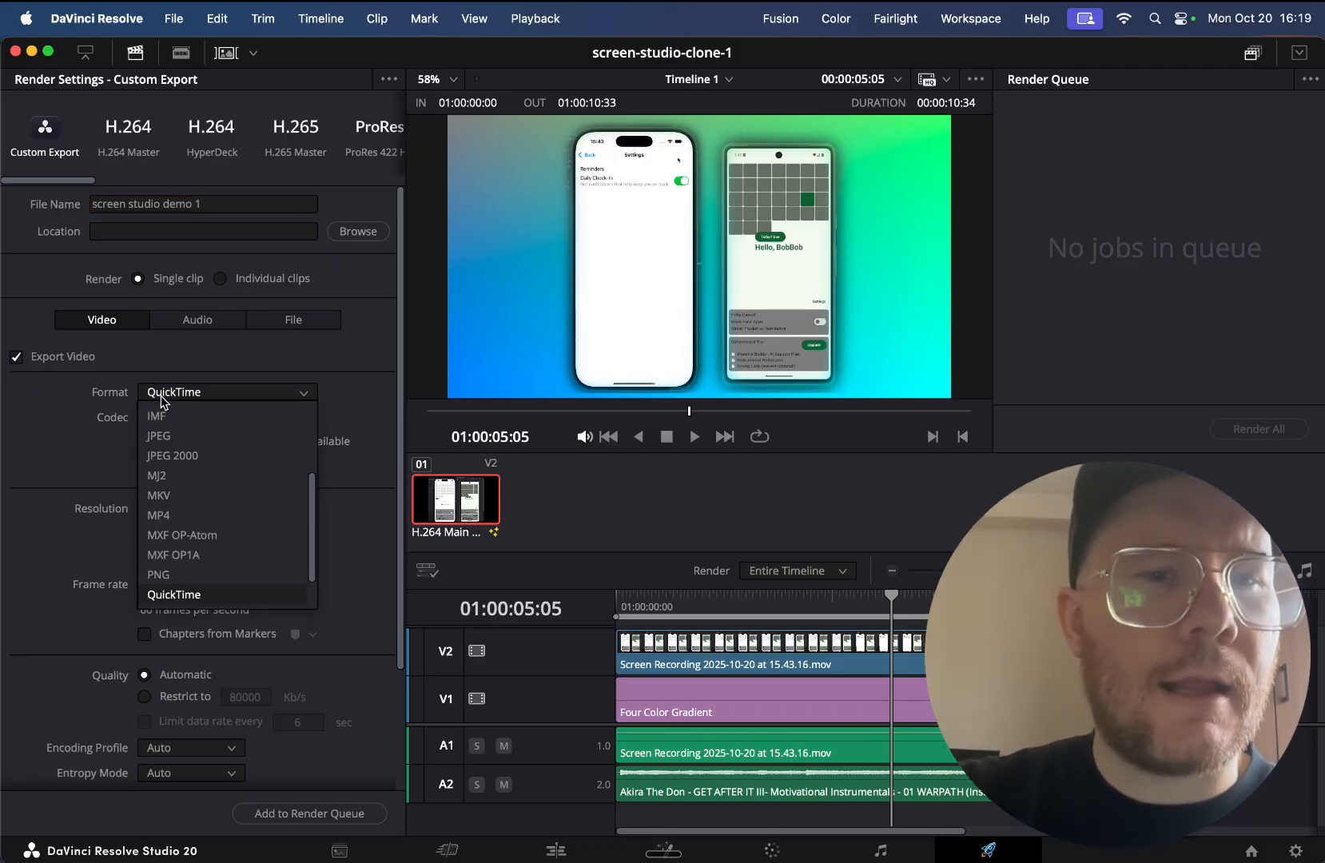
click(171, 518)
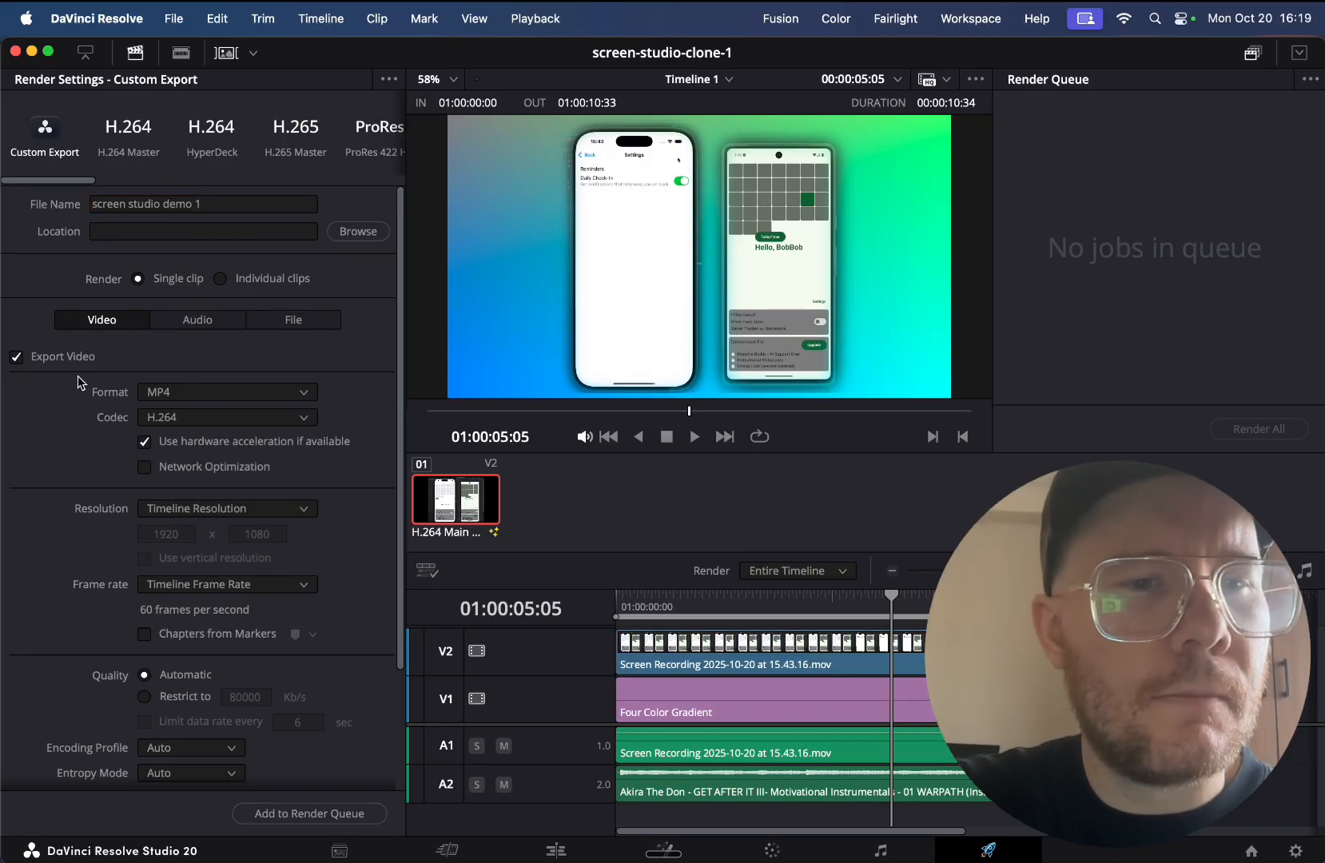
- Queue the export with the Movies folder as its destination and render the job
click(328, 813)
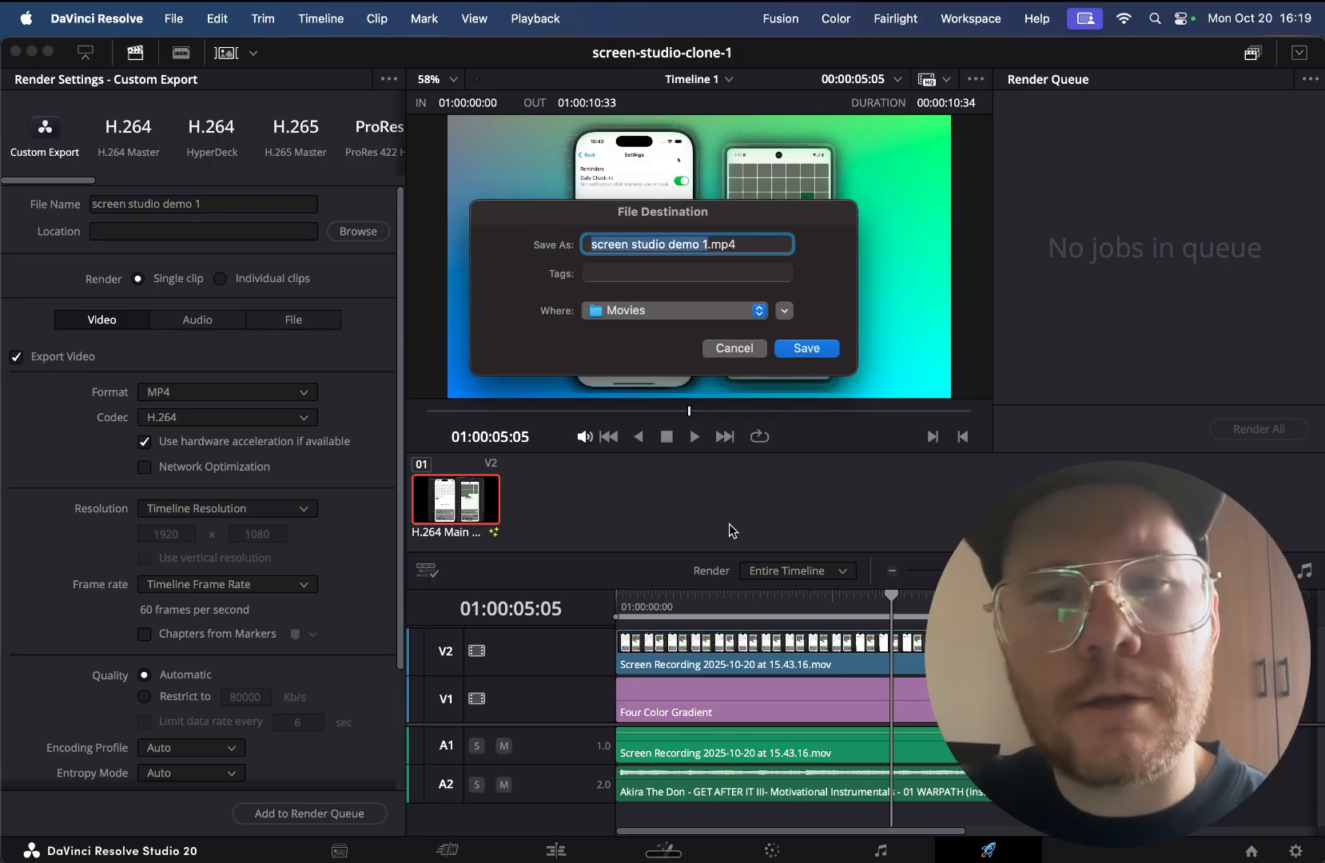
click(795, 352)
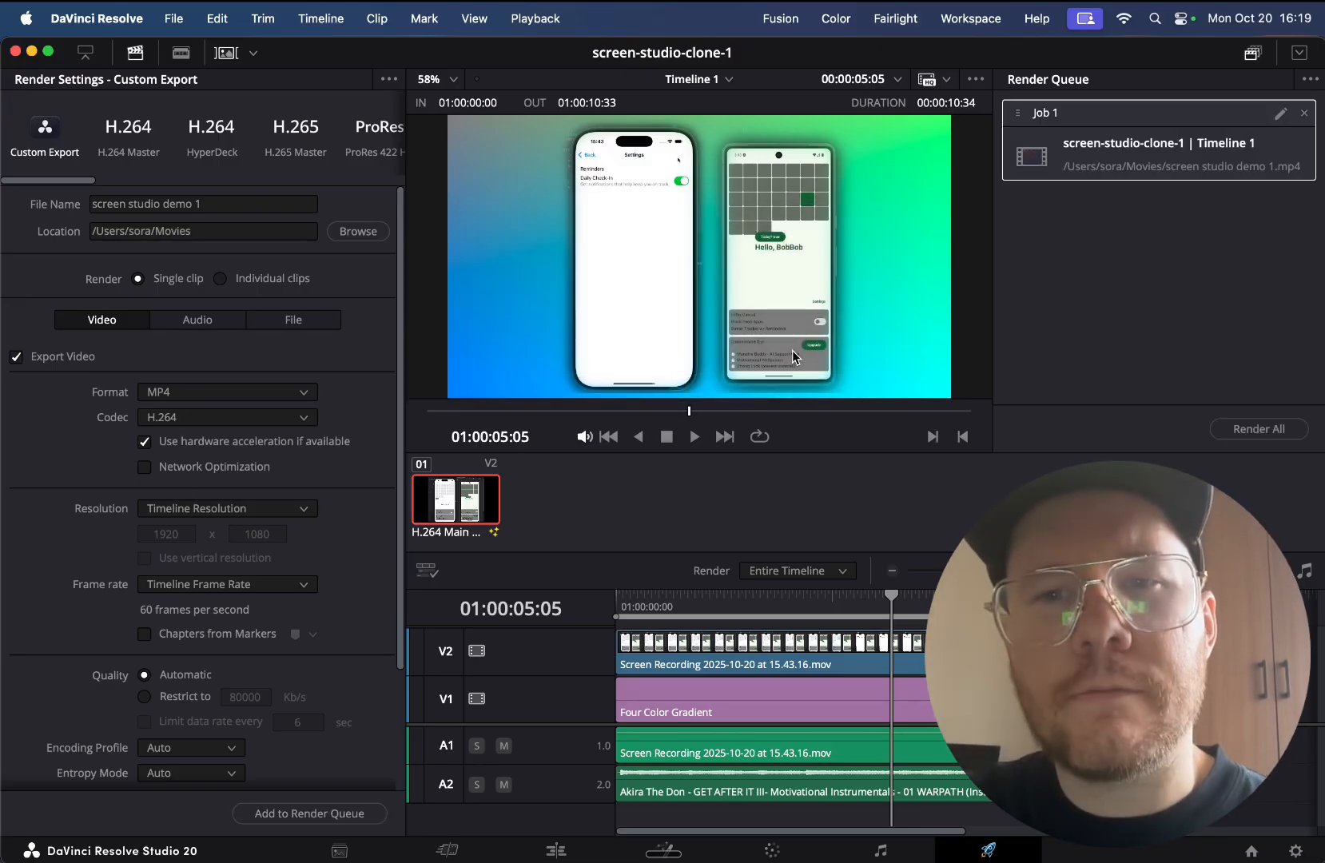
click(1259, 429)
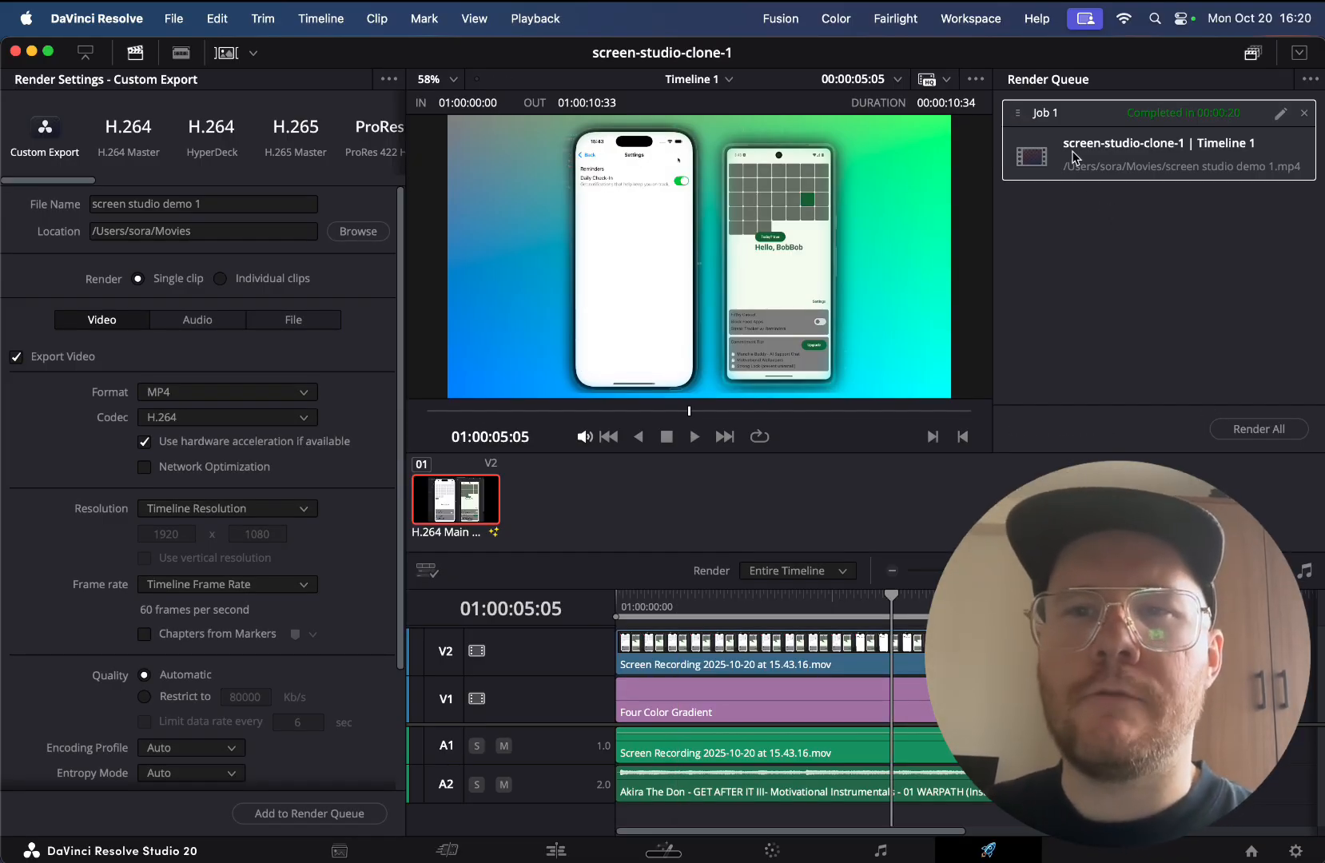
- Reveal the rendered file in Finder and play "screen studio demo 1" in QuickTime Player to review it
right_click(1073, 155)
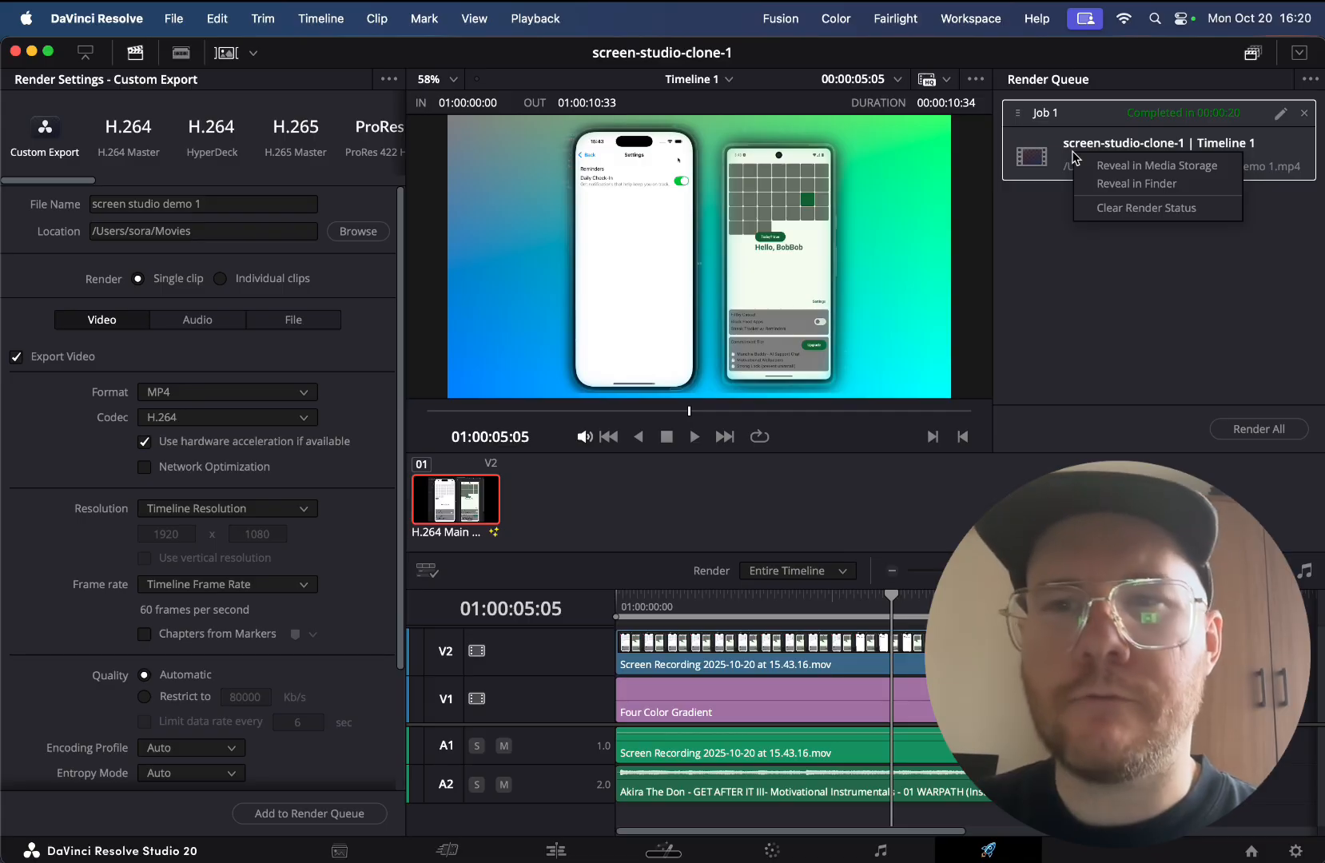
click(1108, 184)
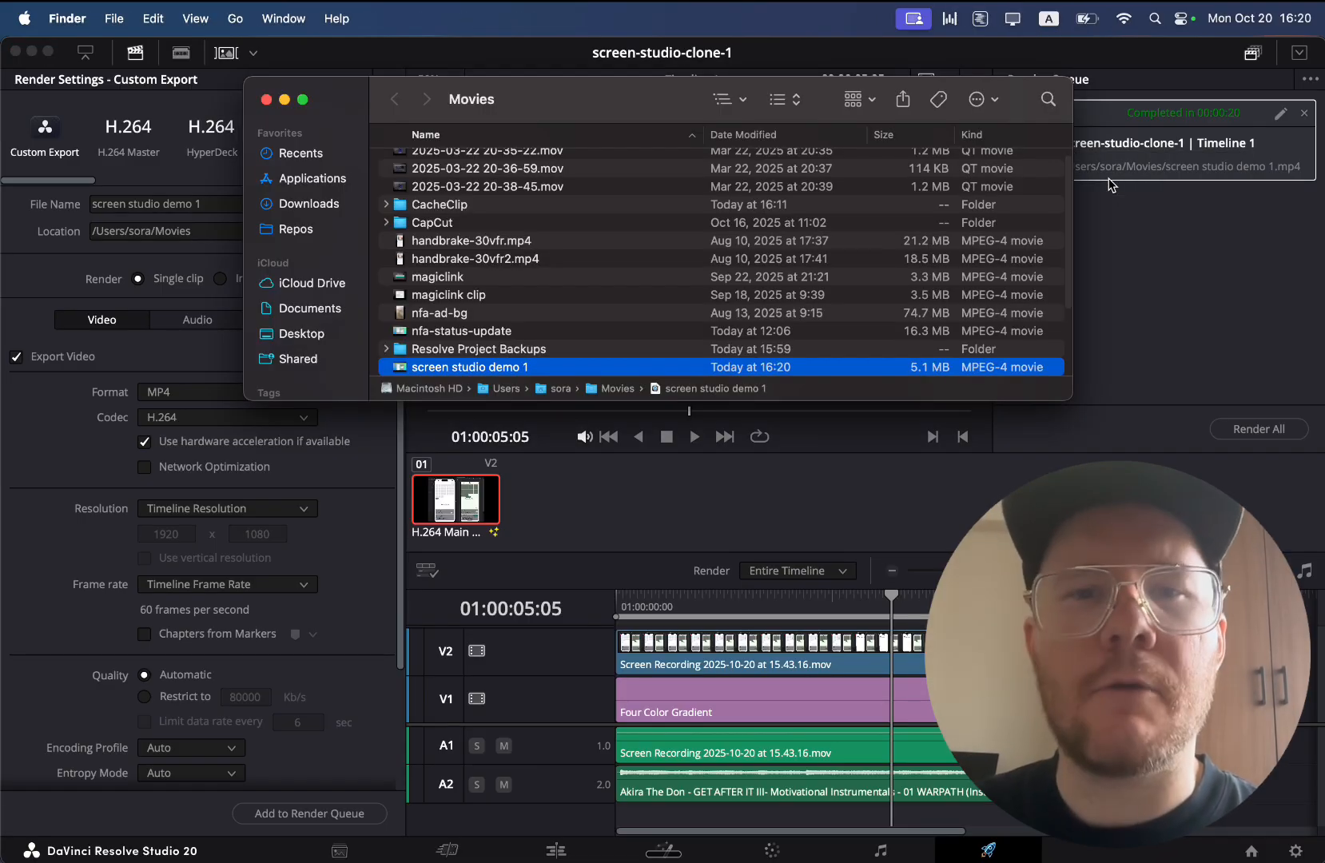
double_click(471, 367)
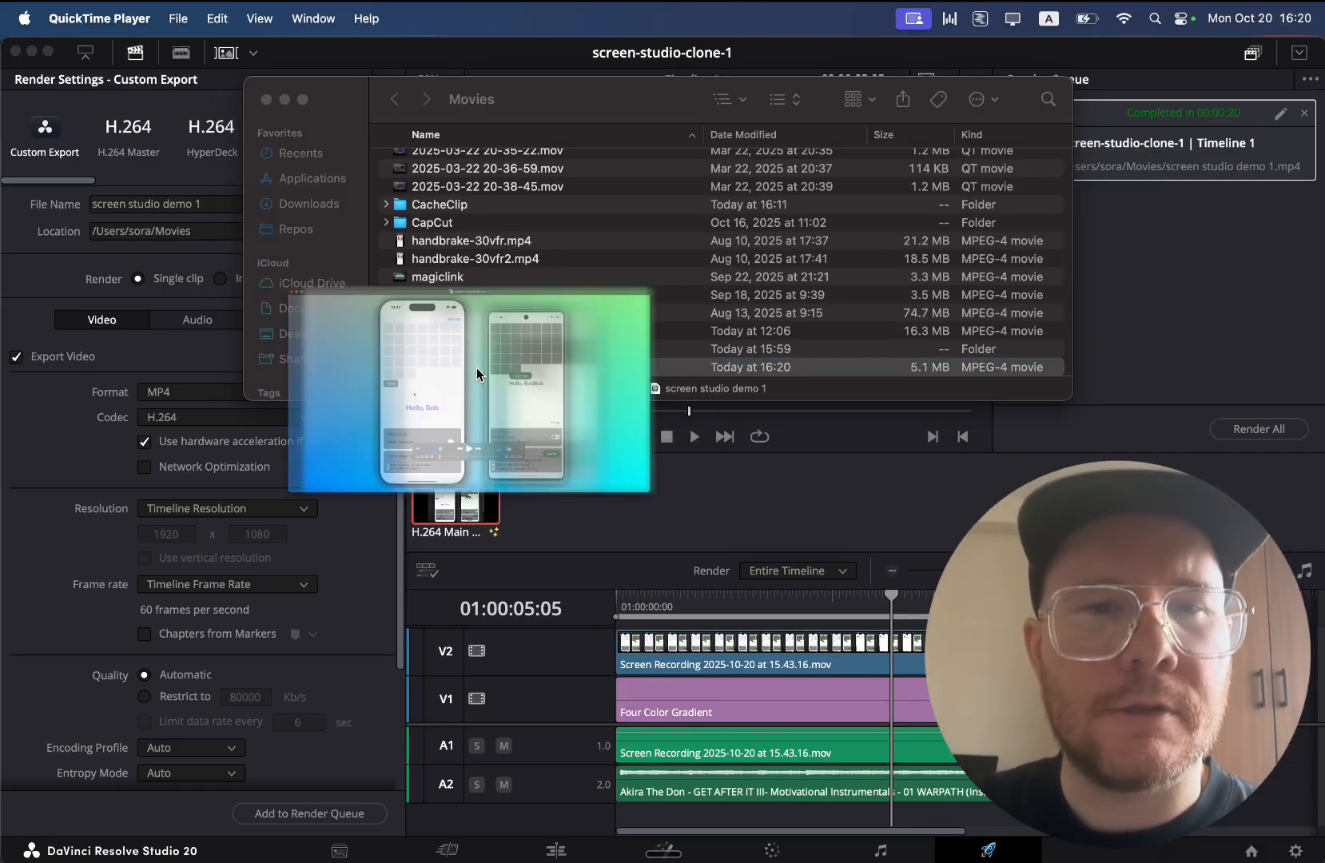
click(662, 670)
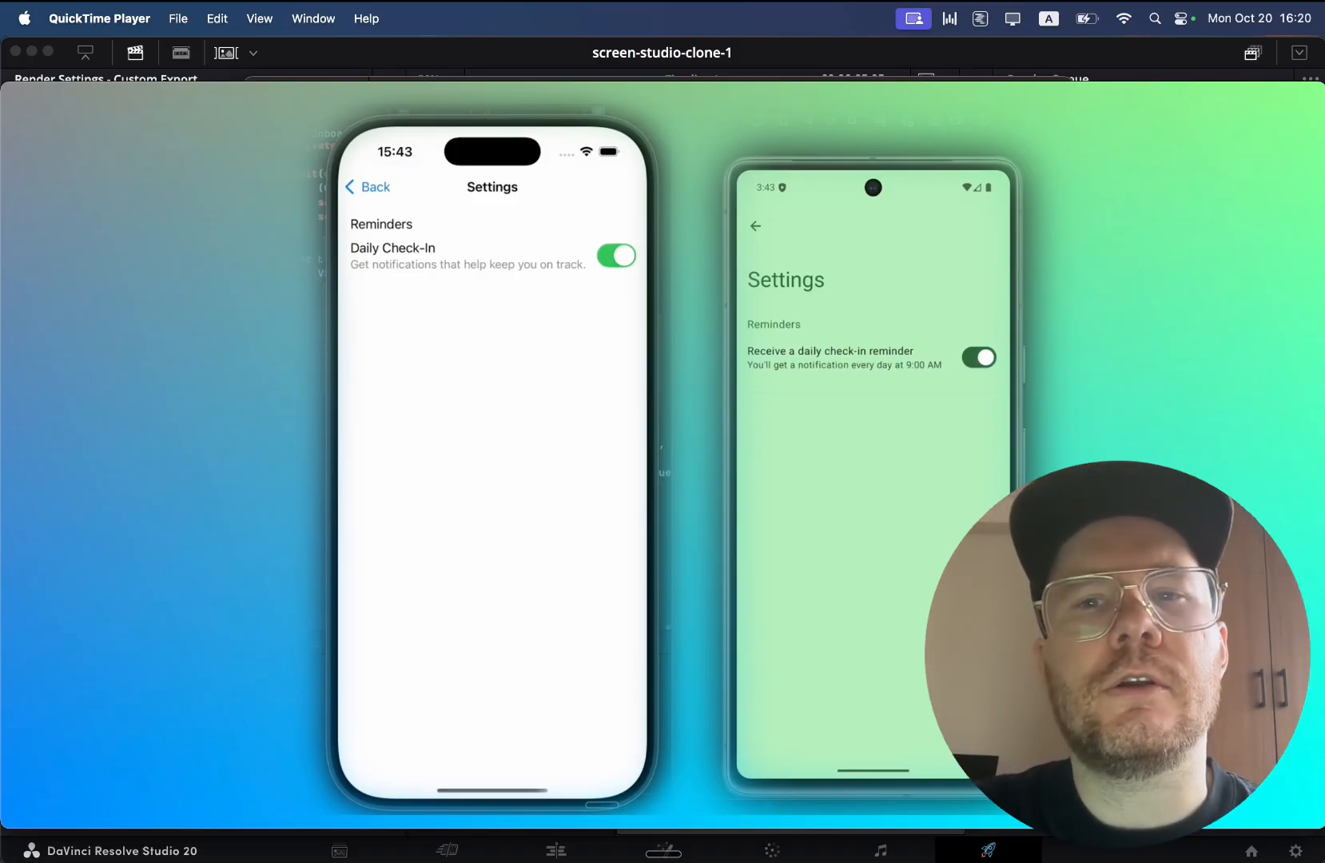
mouse_move(681, 512)
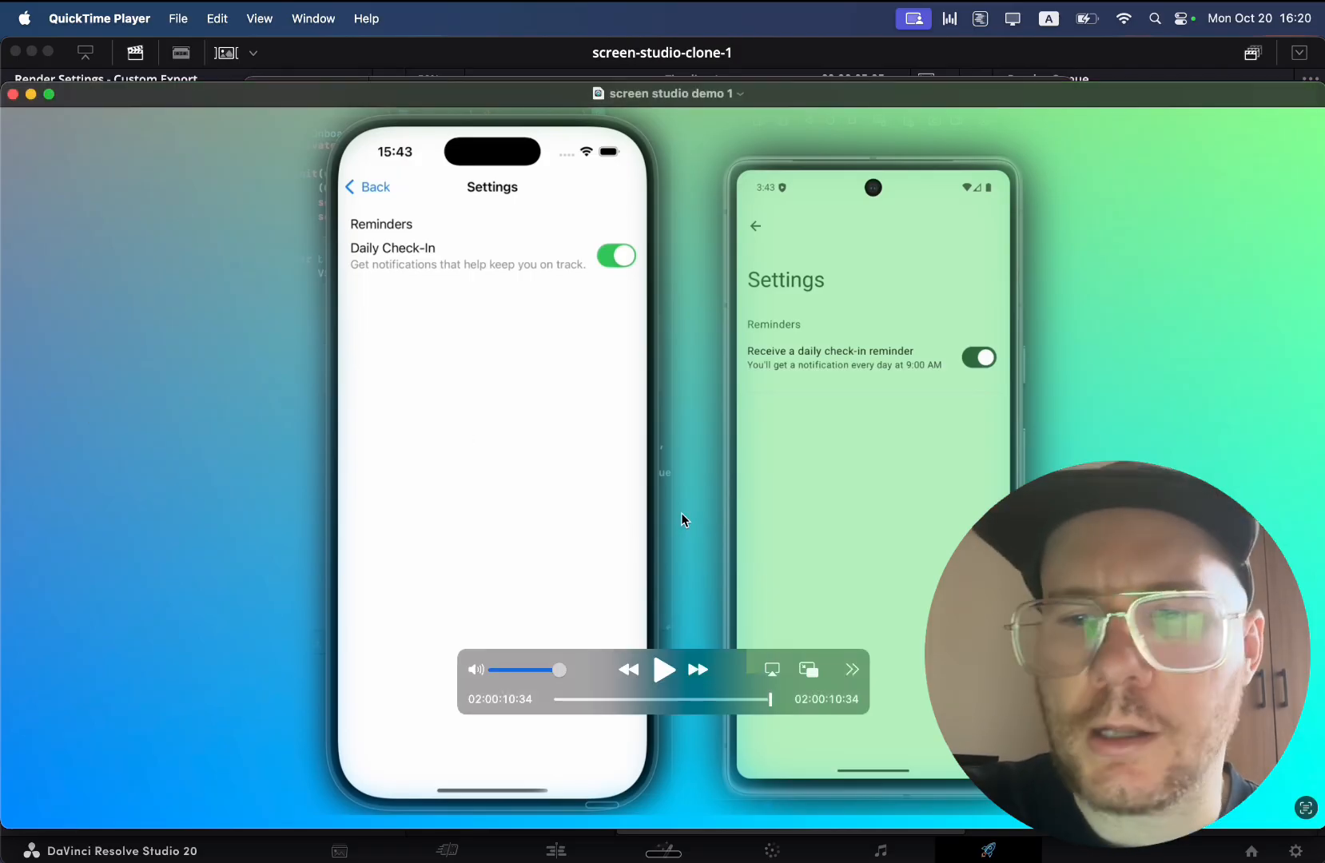